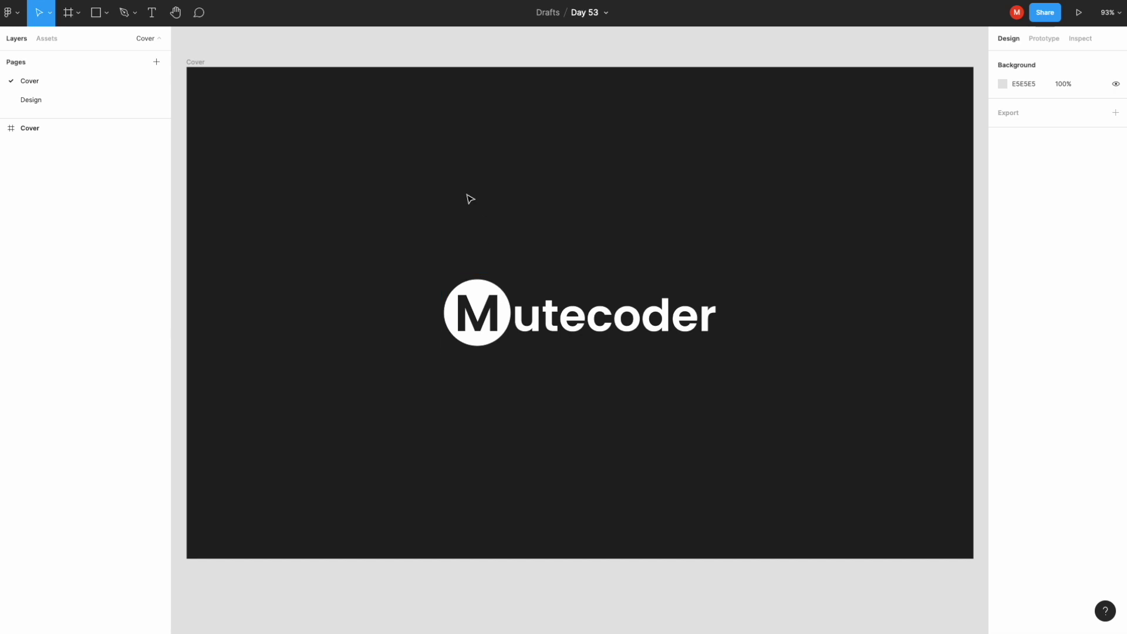
Go to the Design page and select the splash screen frame
{"action": "left_click", "coordinate": [93, 104]}
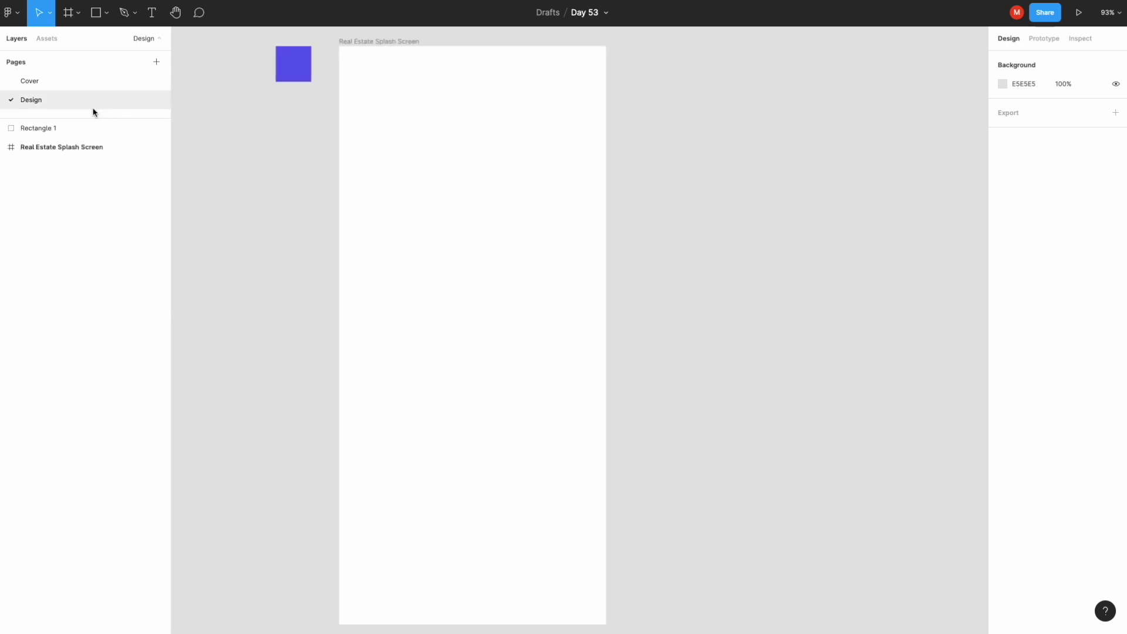
{"action": "scroll", "coordinate": [583, 260], "scroll_direction": "down", "scroll_amount": 3}
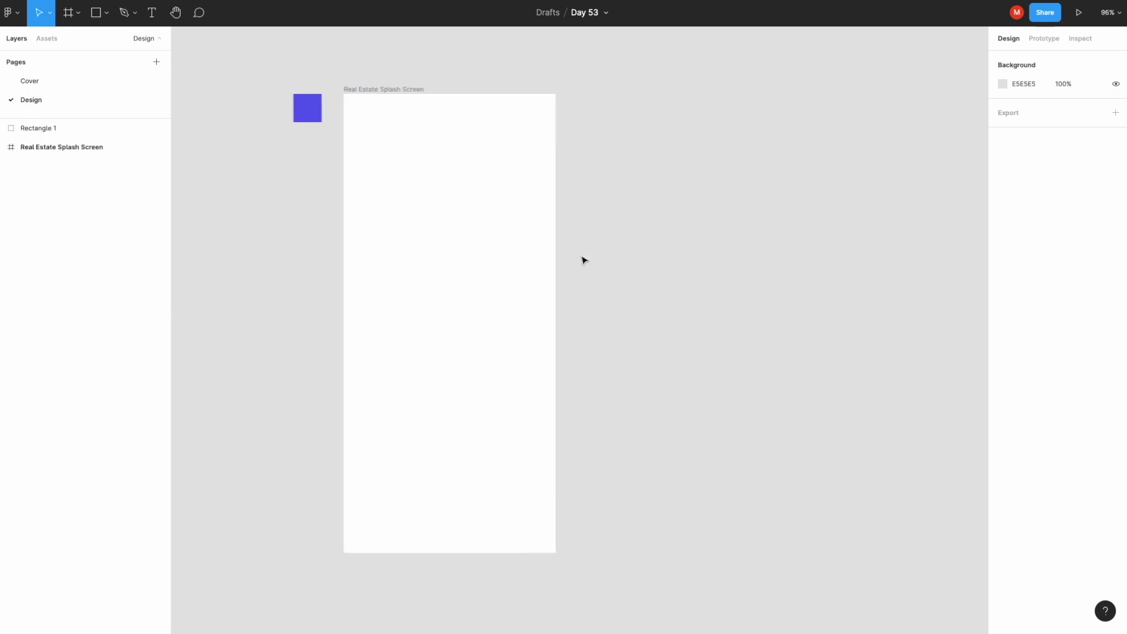
{"action": "scroll", "coordinate": [583, 261], "scroll_direction": "left", "scroll_amount": 2}
{"action": "left_click", "coordinate": [107, 12]}
{"action": "left_click", "coordinate": [362, 90]}
Draw a 375×812 rectangle filling the splash frame and name it Image
{"action": "left_click", "coordinate": [96, 12]}
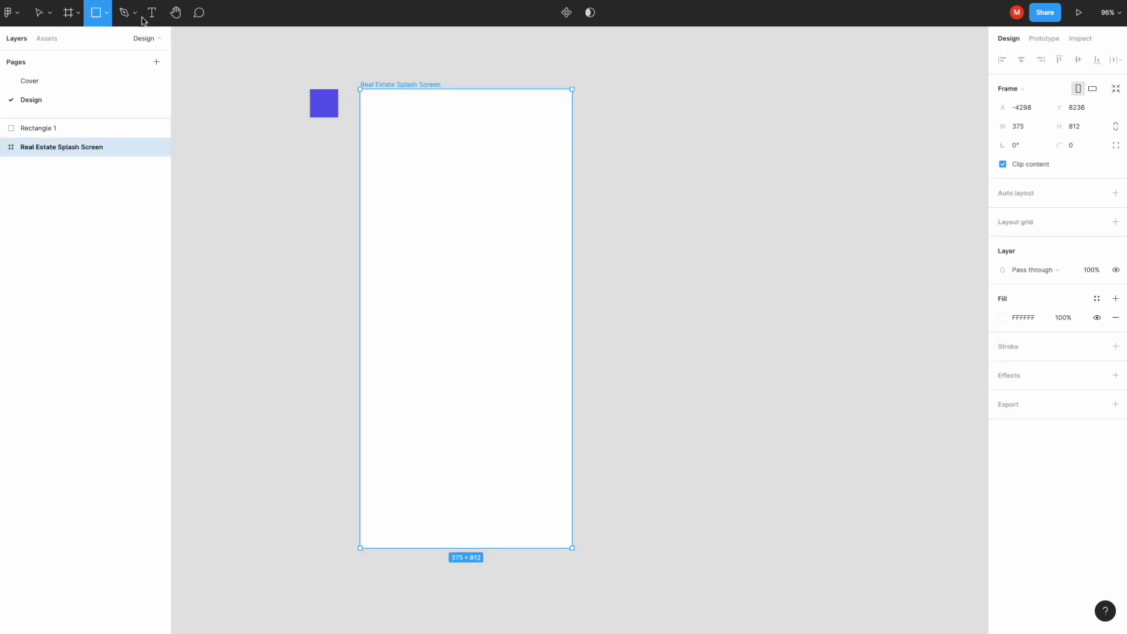
{"action": "left_click_drag", "start_coordinate": [368, 108], "coordinate": [573, 552]}
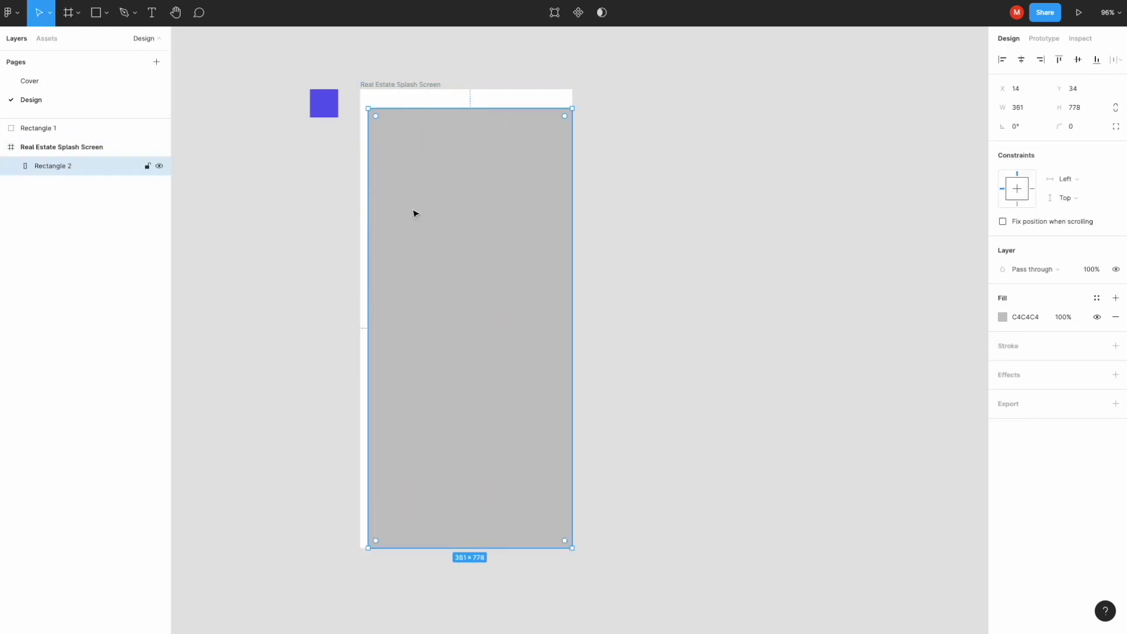
{"action": "left_click_drag", "start_coordinate": [368, 108], "coordinate": [360, 90]}
{"action": "left_click", "coordinate": [202, 181]}
{"action": "left_click", "coordinate": [35, 166]}
{"action": "double_click", "coordinate": [51, 167]}
{"action": "type", "text": "Image"}
{"action": "key", "text": "Return"}
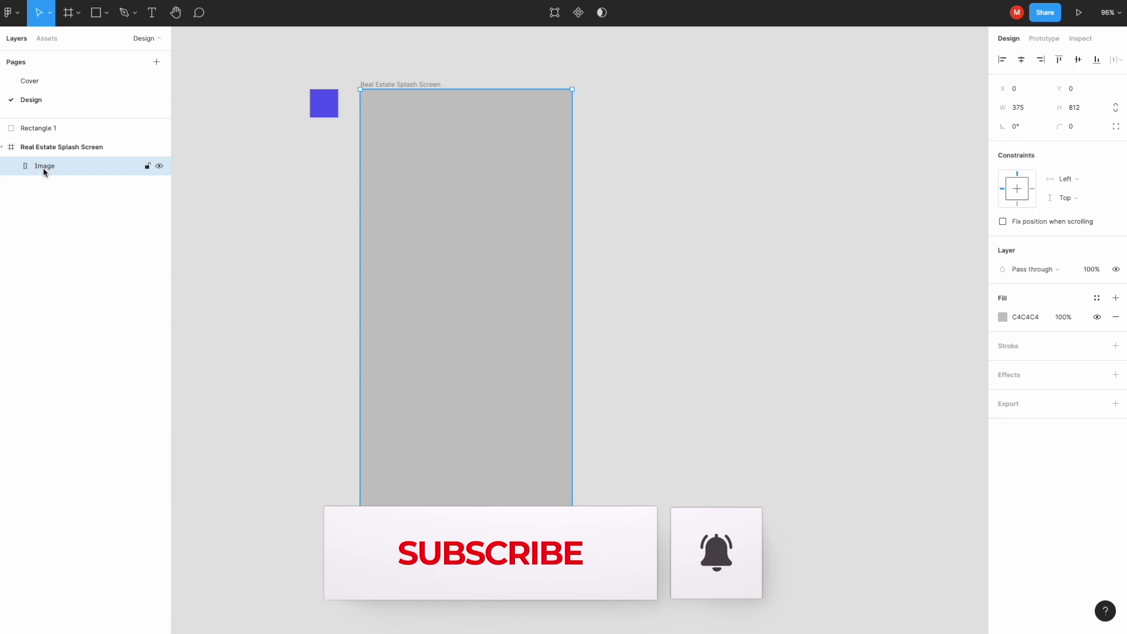
Paste a copy of the rectangle, name it Overflow, hide it, and reselect Image
{"action": "key", "text": "ctrl+v"}
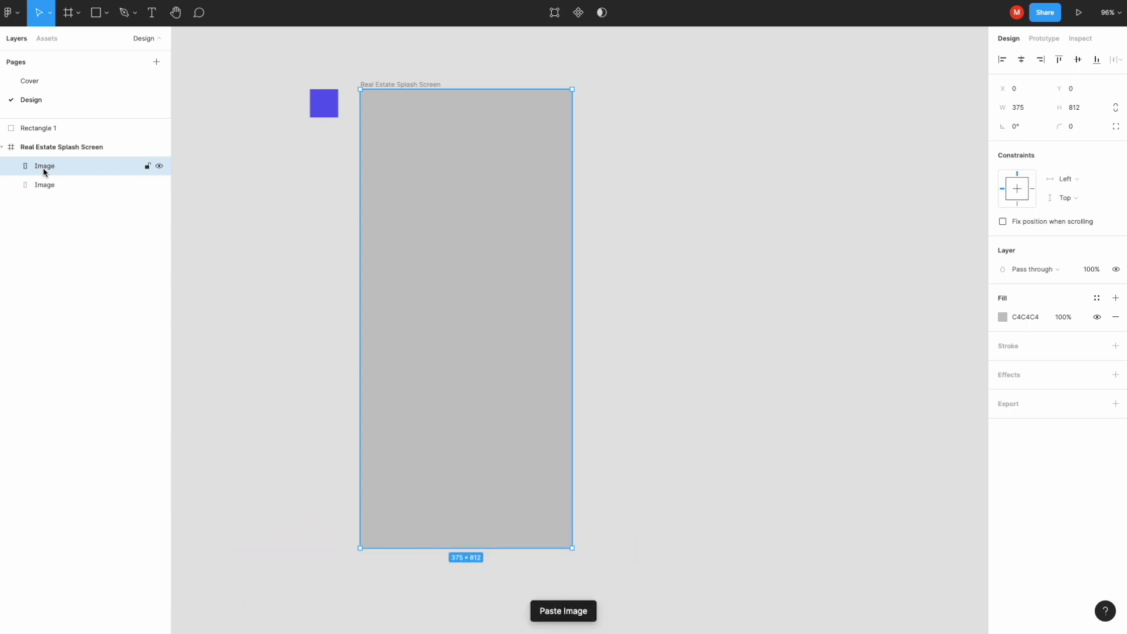
{"action": "double_click", "coordinate": [44, 167]}
{"action": "type", "text": "Overflow"}
{"action": "key", "text": "Return"}
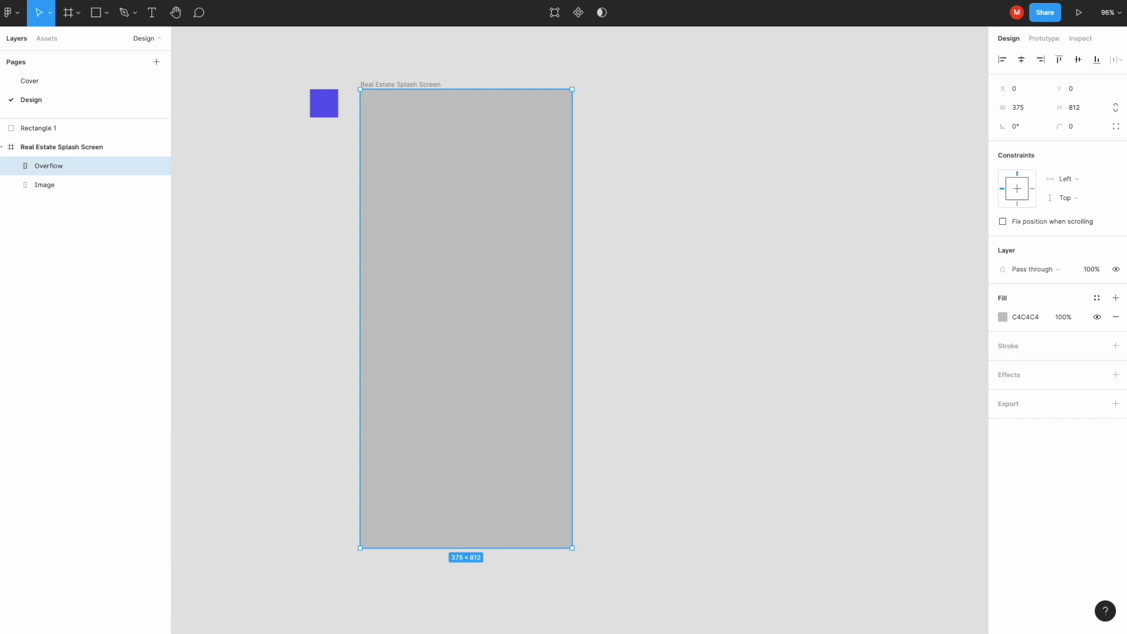
{"action": "left_click", "coordinate": [41, 185]}
{"action": "left_click", "coordinate": [159, 166]}
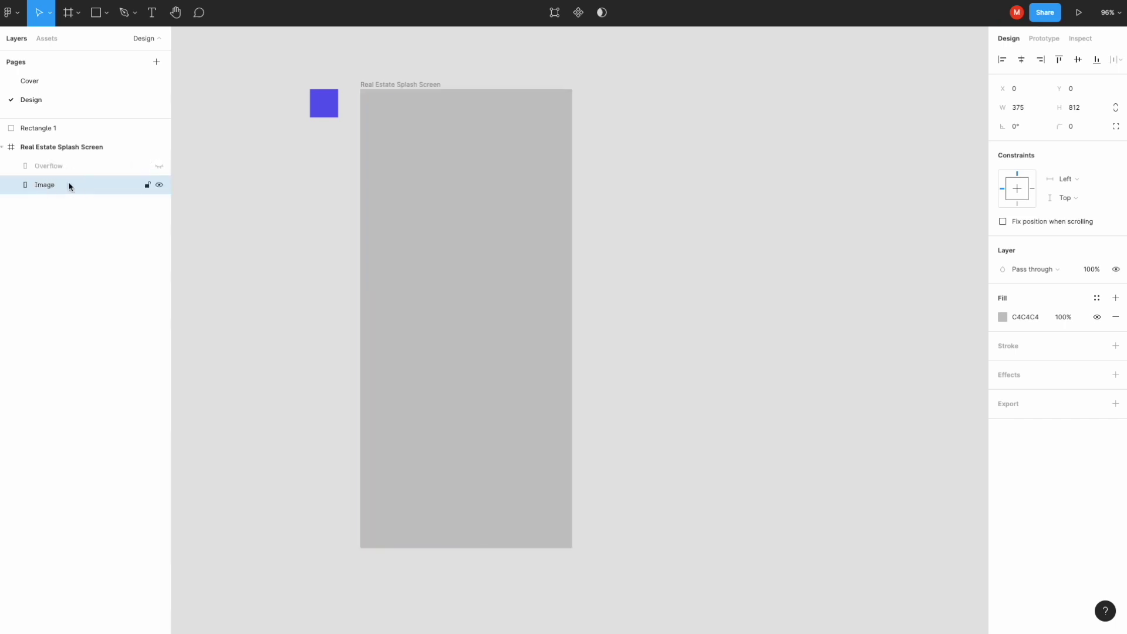
{"action": "left_click", "coordinate": [1003, 317]}
Change the Image fill from Solid to the pexels house photo
{"action": "left_click", "coordinate": [876, 320]}
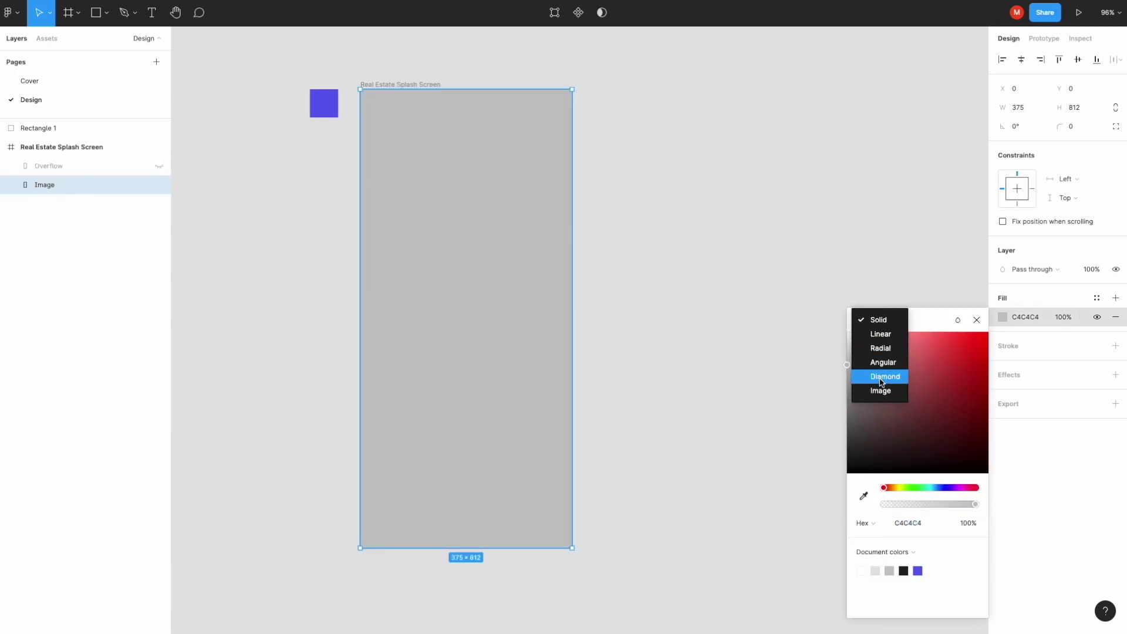
{"action": "left_click", "coordinate": [881, 390]}
{"action": "left_click", "coordinate": [918, 406]}
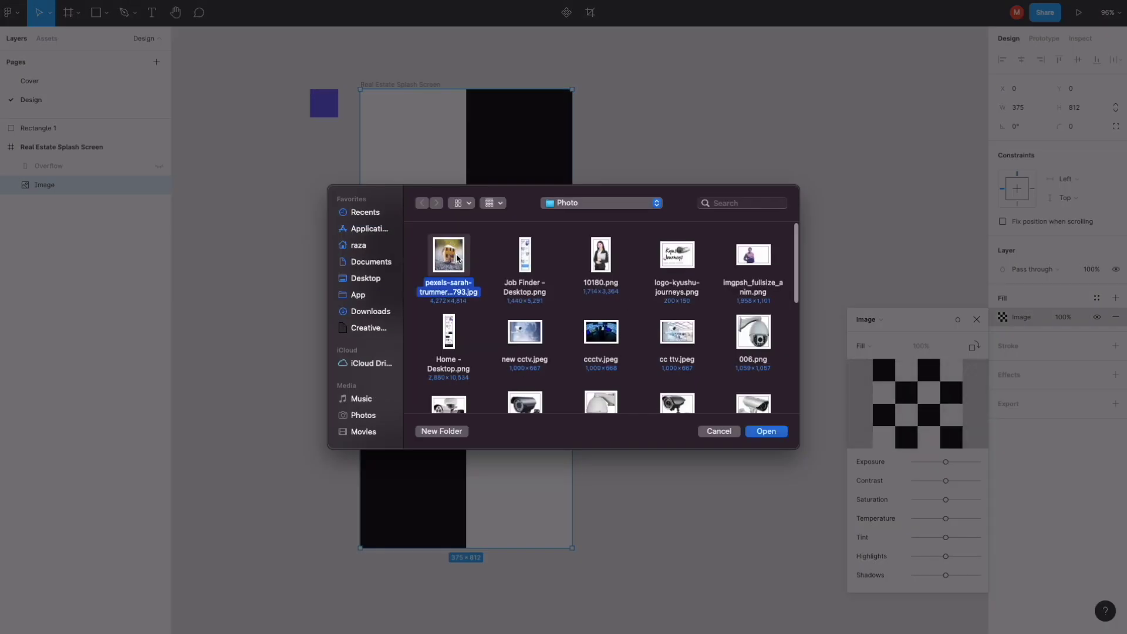
{"action": "double_click", "coordinate": [459, 259]}
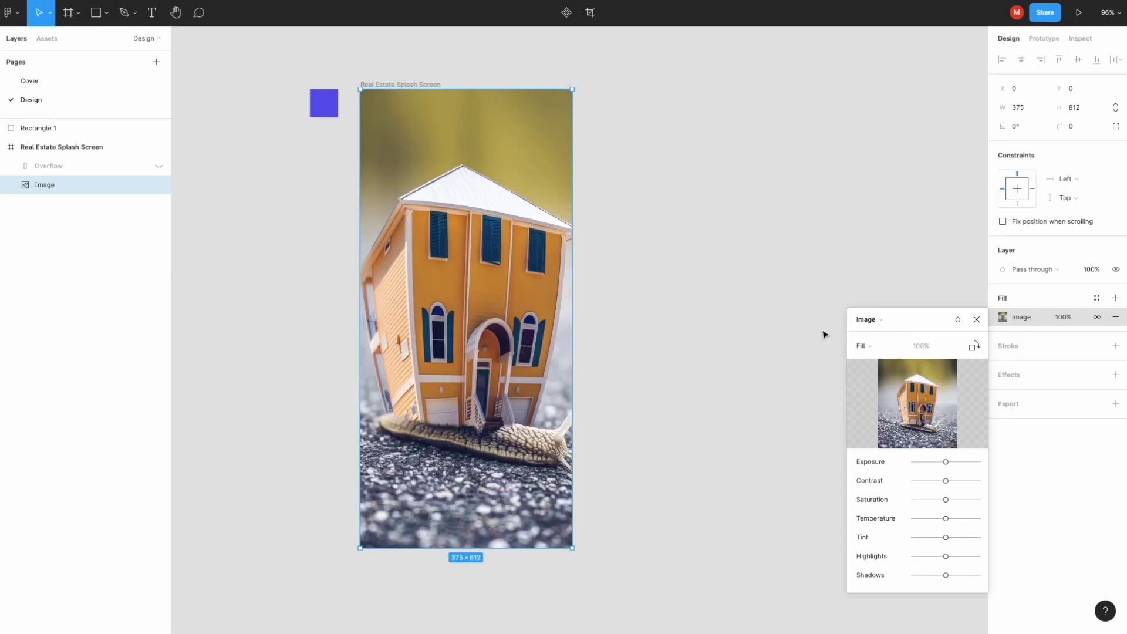
Crop the house photo by trimming its left and right sides to fit the frame
{"action": "left_click", "coordinate": [863, 346]}
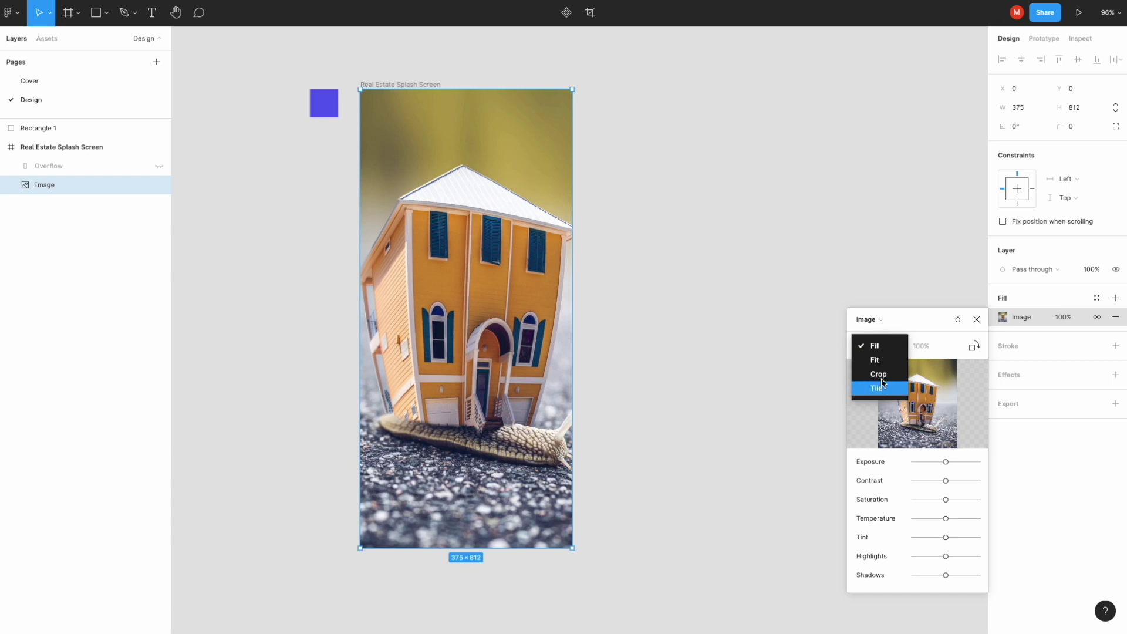
{"action": "left_click", "coordinate": [865, 374]}
{"action": "left_click_drag", "start_coordinate": [670, 331], "coordinate": [633, 336]}
{"action": "left_click_drag", "start_coordinate": [268, 305], "coordinate": [287, 307]}
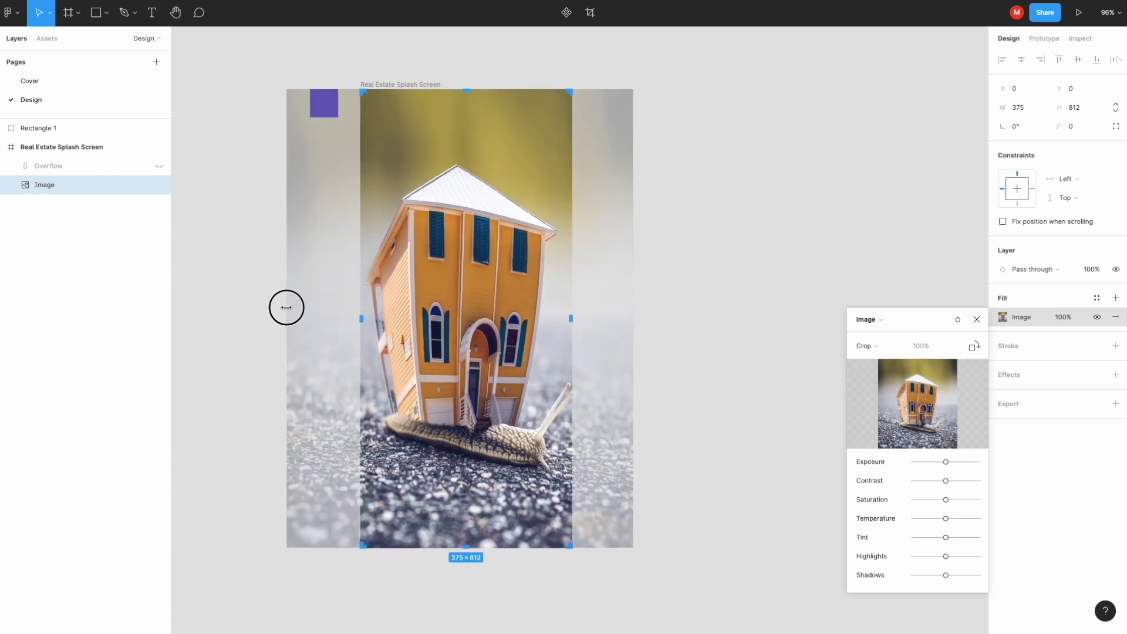
{"action": "left_click_drag", "start_coordinate": [635, 313], "coordinate": [621, 313]}
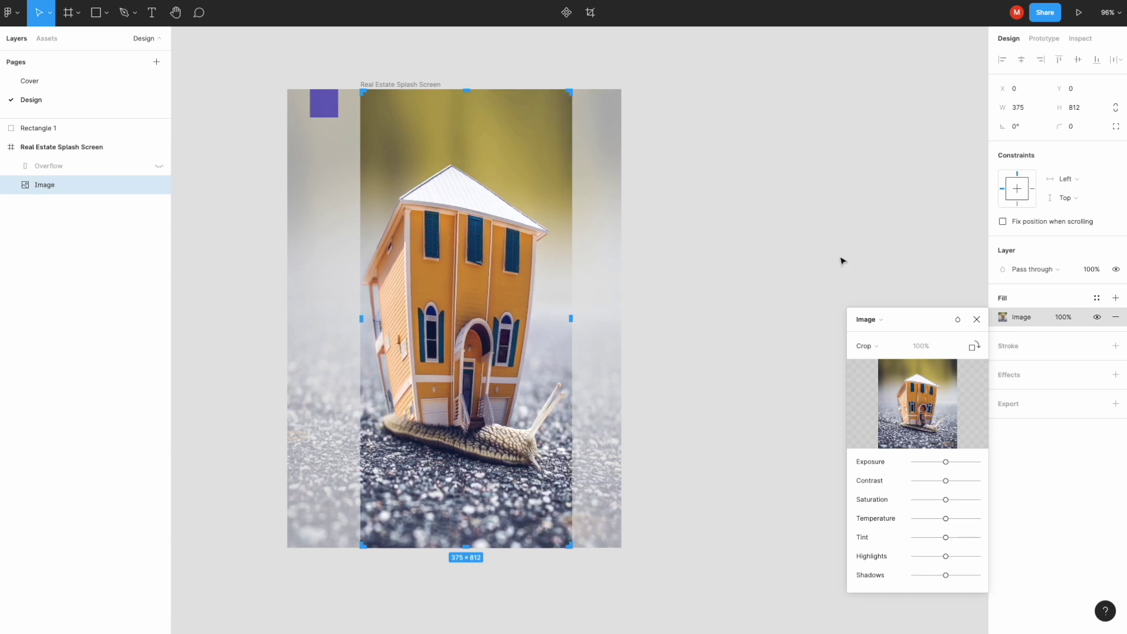
{"action": "left_click", "coordinate": [977, 318]}
{"action": "key", "text": "Escape"}
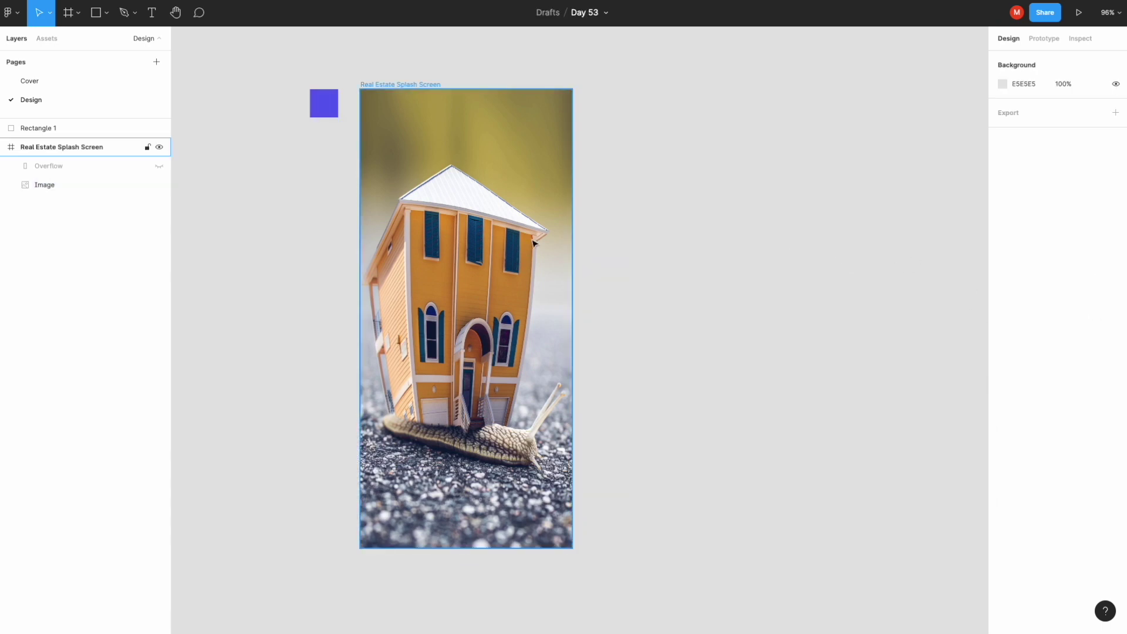
Unhide the Overflow layer and change its fill to a linear gradient
{"action": "left_click", "coordinate": [58, 170]}
{"action": "left_click", "coordinate": [158, 166]}
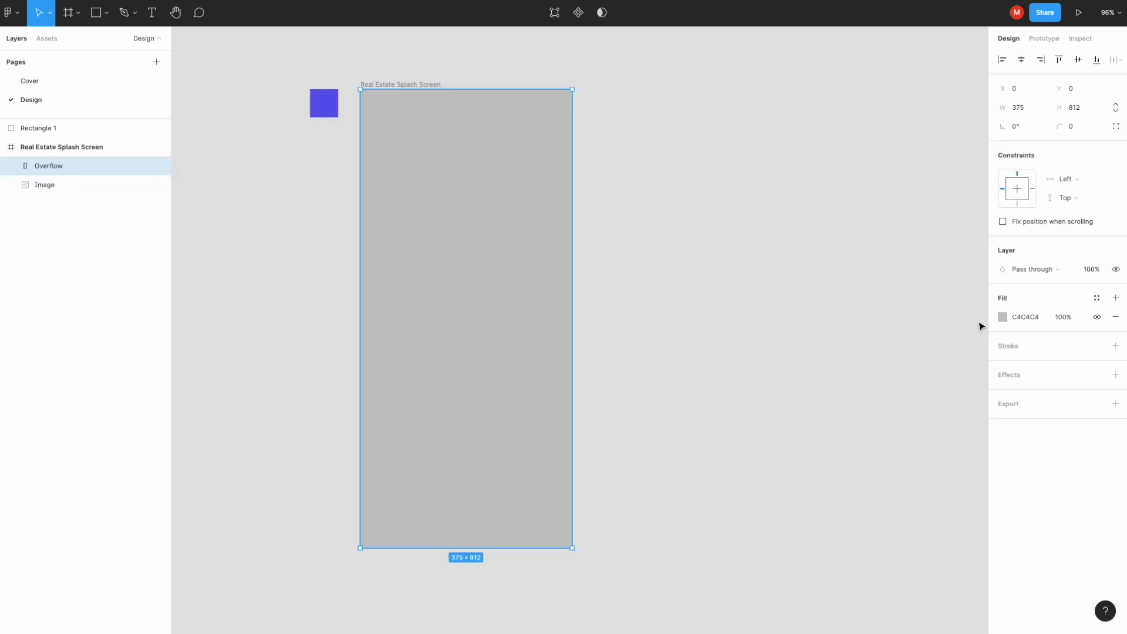
{"action": "left_click", "coordinate": [1004, 317]}
{"action": "left_click", "coordinate": [887, 320]}
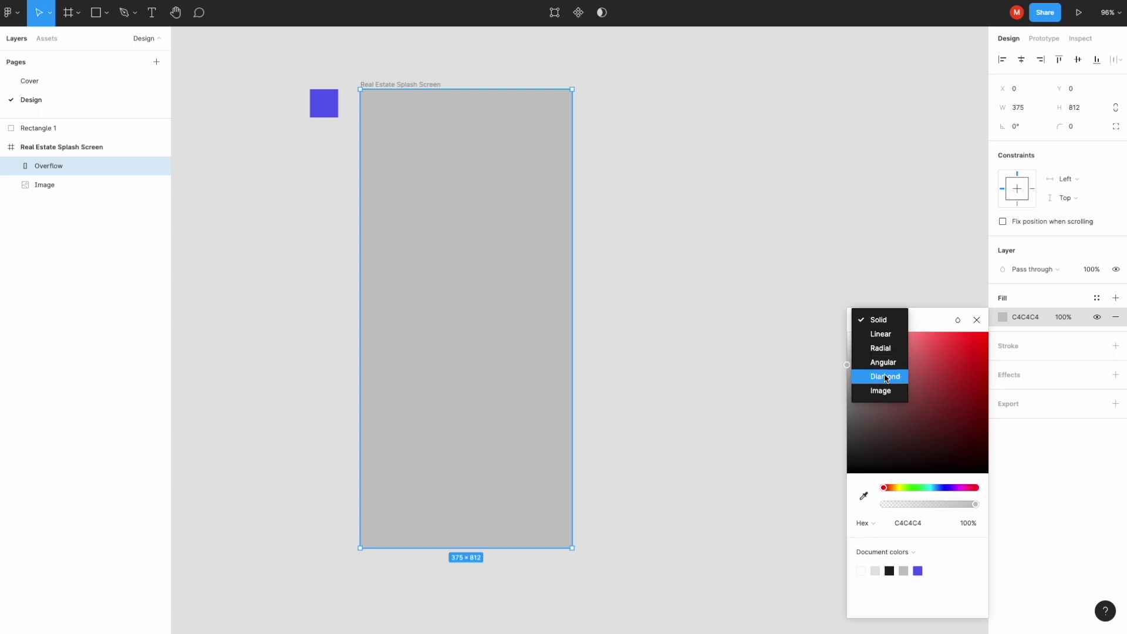
{"action": "left_click", "coordinate": [891, 339]}
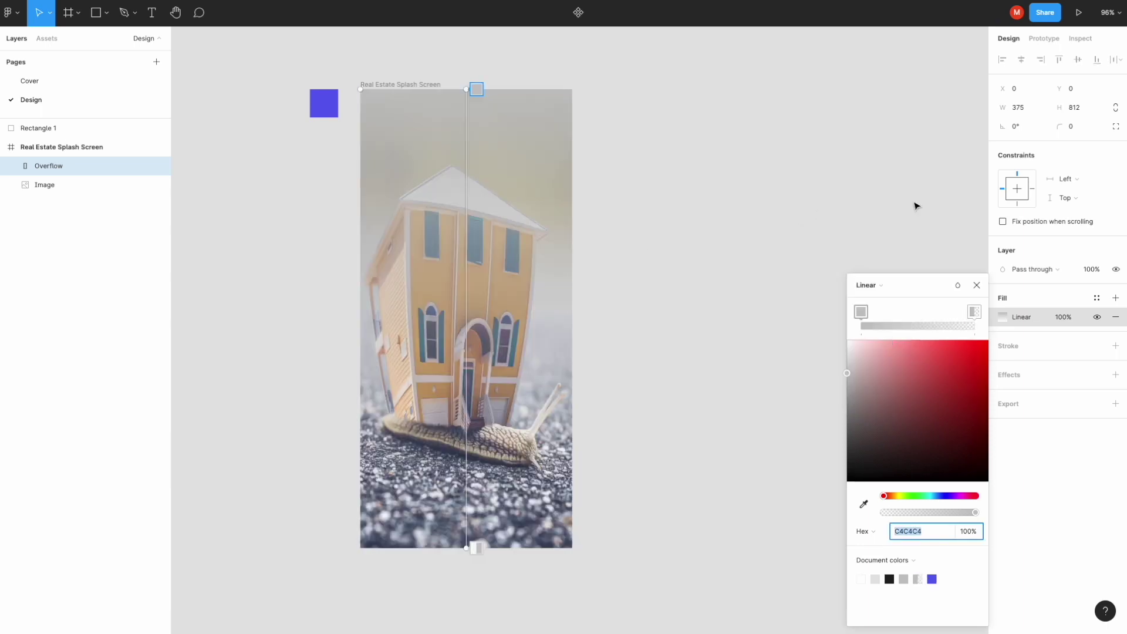
Set the gradient stops to AEAEAE at the start and 000000 at the end
{"action": "left_click", "coordinate": [968, 309]}
{"action": "mouse_move", "coordinate": [885, 435]}
{"action": "left_mouse_down"}
{"action": "mouse_move", "coordinate": [833, 515]}
{"action": "mouse_move", "coordinate": [1046, 517]}
{"action": "left_mouse_up"}
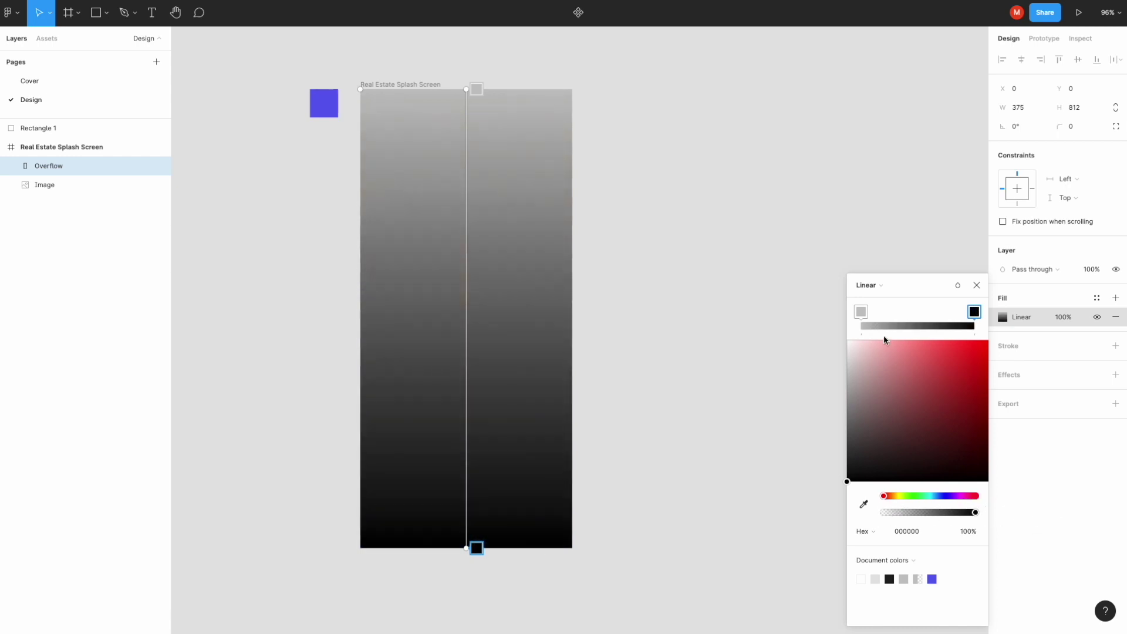
{"action": "left_click", "coordinate": [861, 311]}
{"action": "left_click_drag", "start_coordinate": [849, 380], "coordinate": [847, 411]}
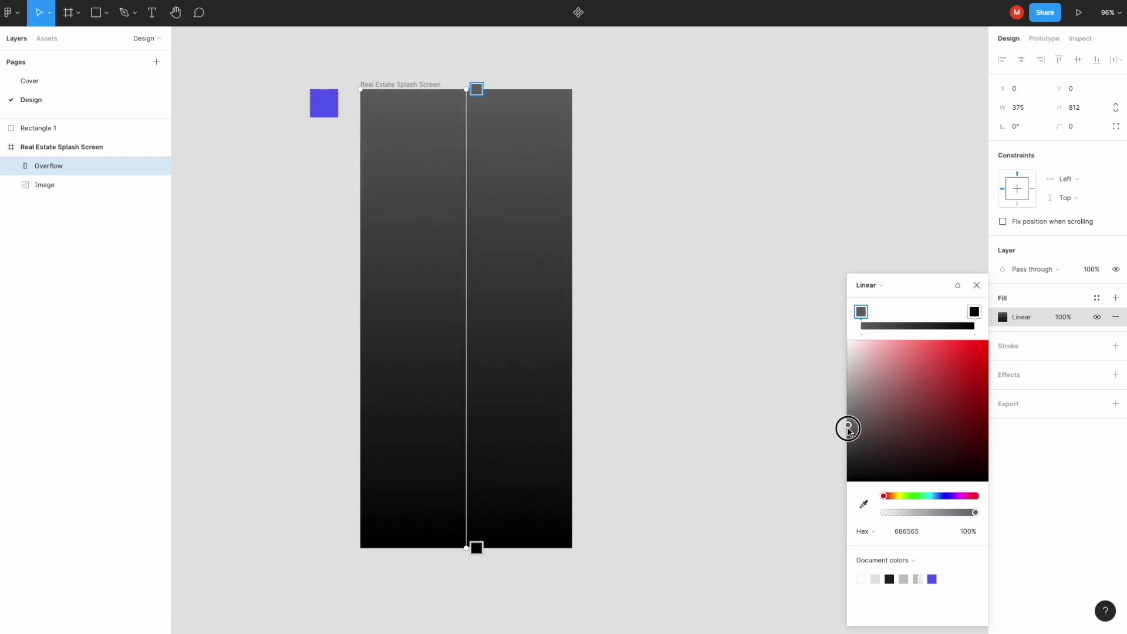
{"action": "left_click_drag", "start_coordinate": [847, 410], "coordinate": [847, 385]}
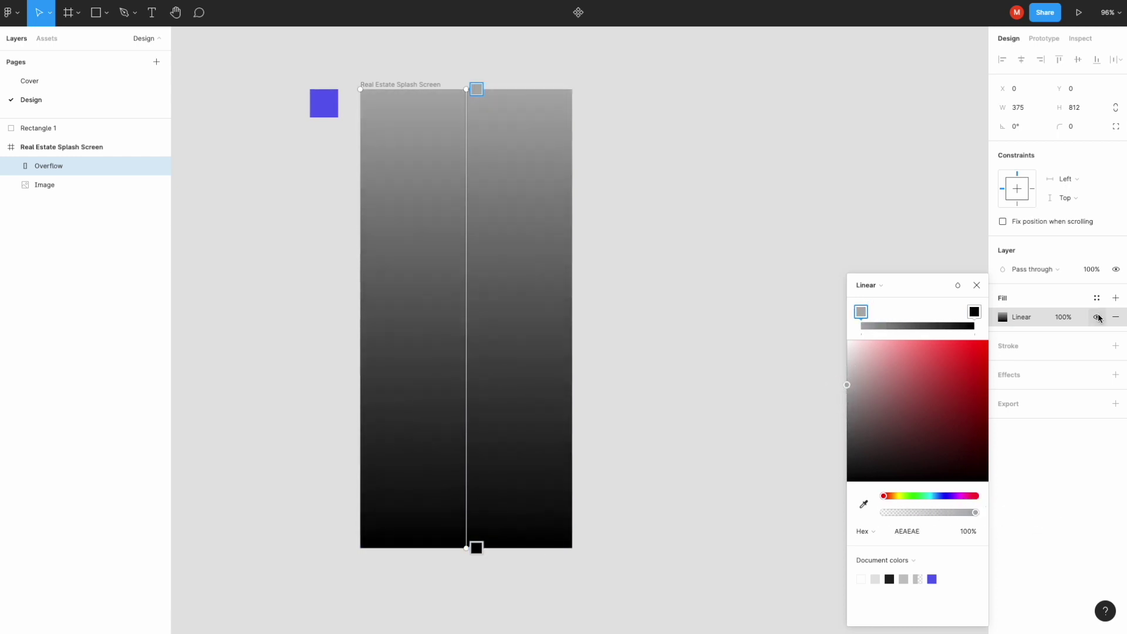
Set the Overflow fill opacity to 43%
{"action": "left_click", "coordinate": [1063, 317]}
{"action": "type", "text": "20"}
{"action": "key", "text": "Return"}
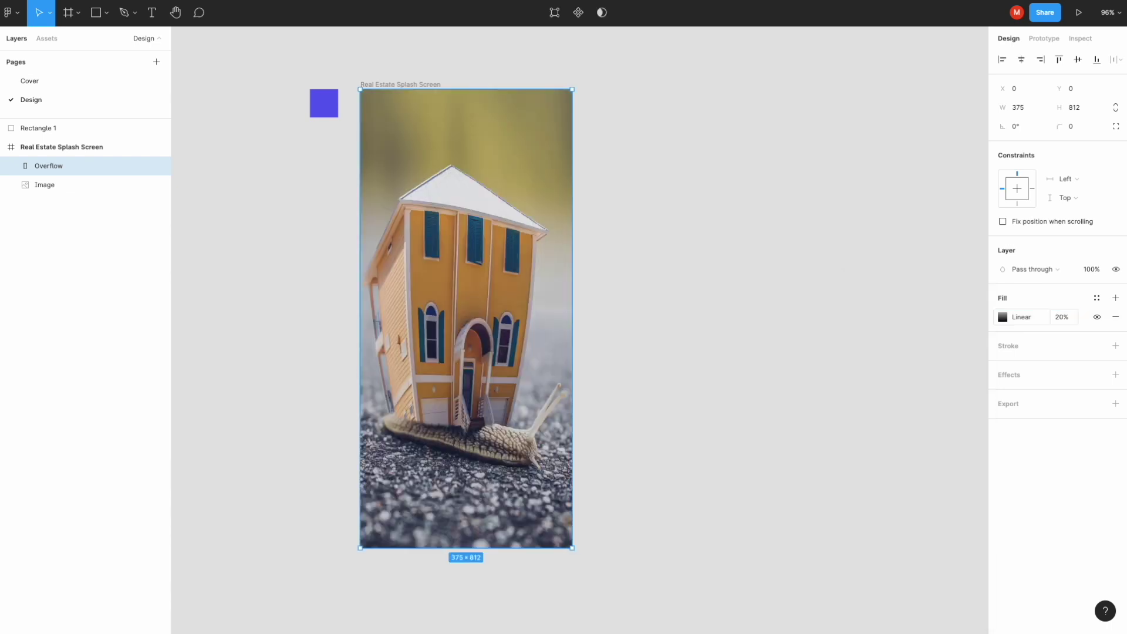
{"action": "type", "text": "29"}
{"action": "key", "text": "Return"}
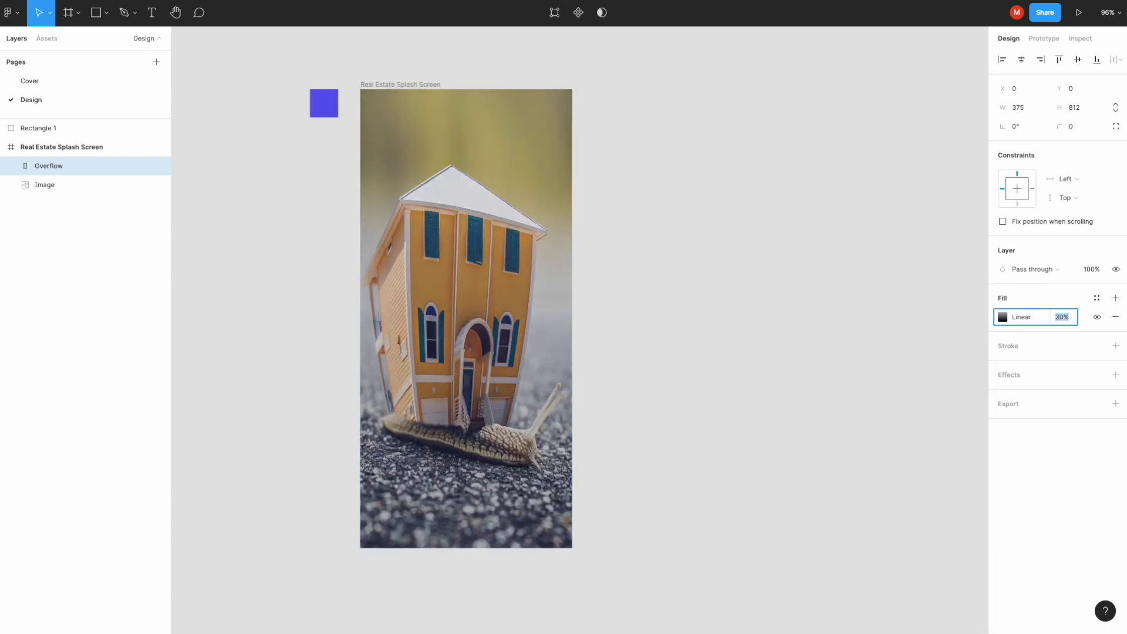
{"action": "type", "text": "43"}
{"action": "key", "text": "Return"}
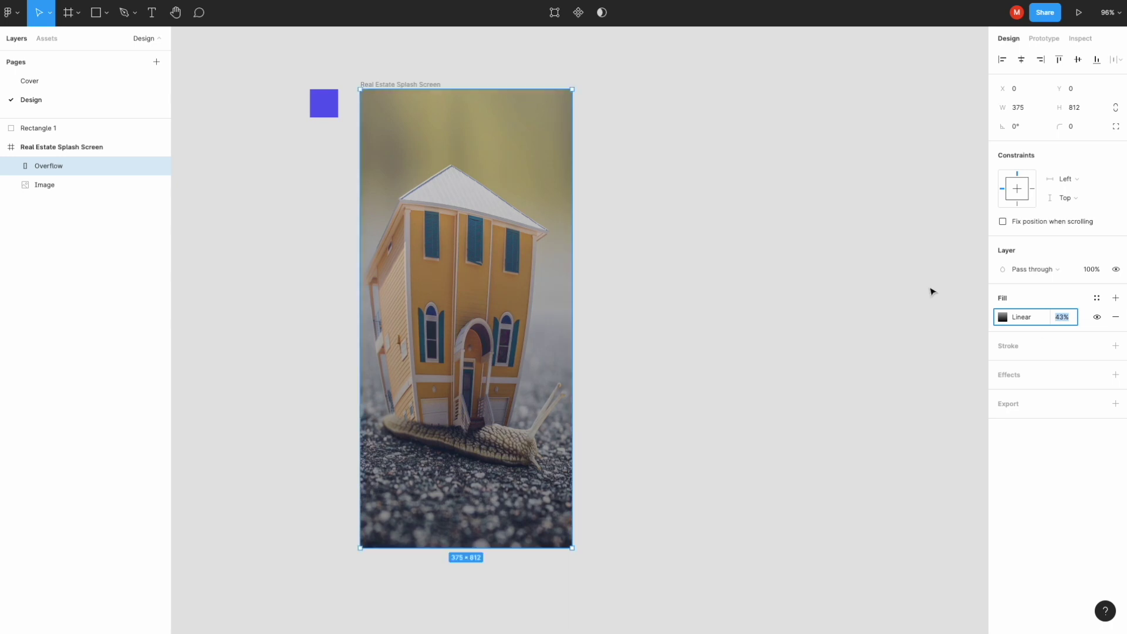
Make the gradient stop more transparent from the splash frame's colour settings
{"action": "left_click", "coordinate": [898, 277]}
{"action": "left_click", "coordinate": [62, 147]}
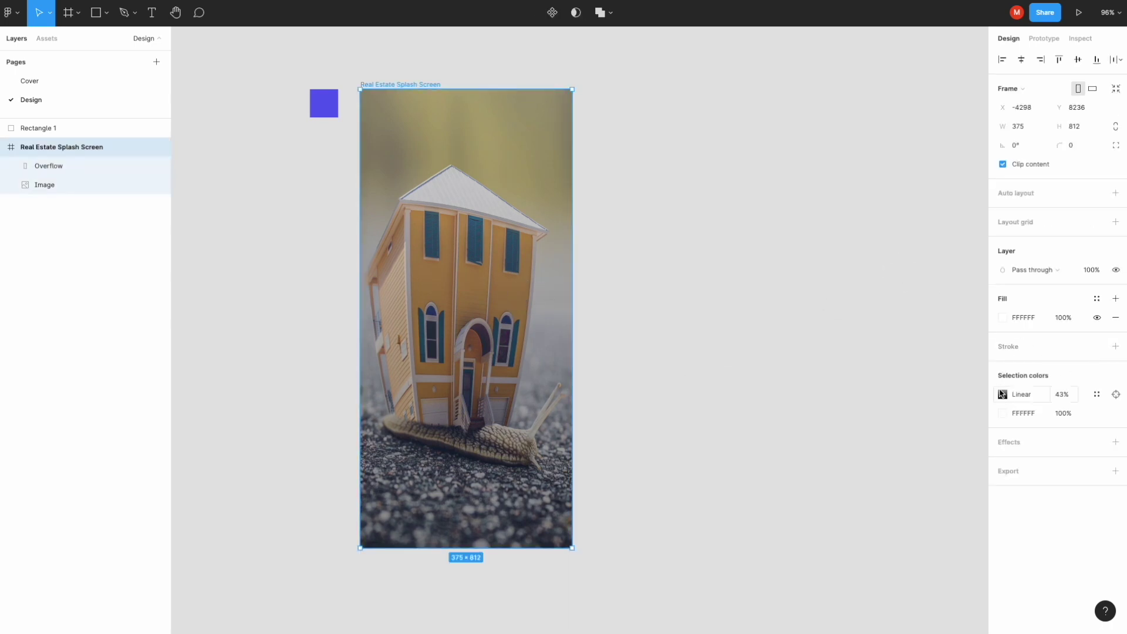
{"action": "left_click", "coordinate": [1002, 394]}
{"action": "left_click_drag", "start_coordinate": [974, 516], "coordinate": [877, 515]}
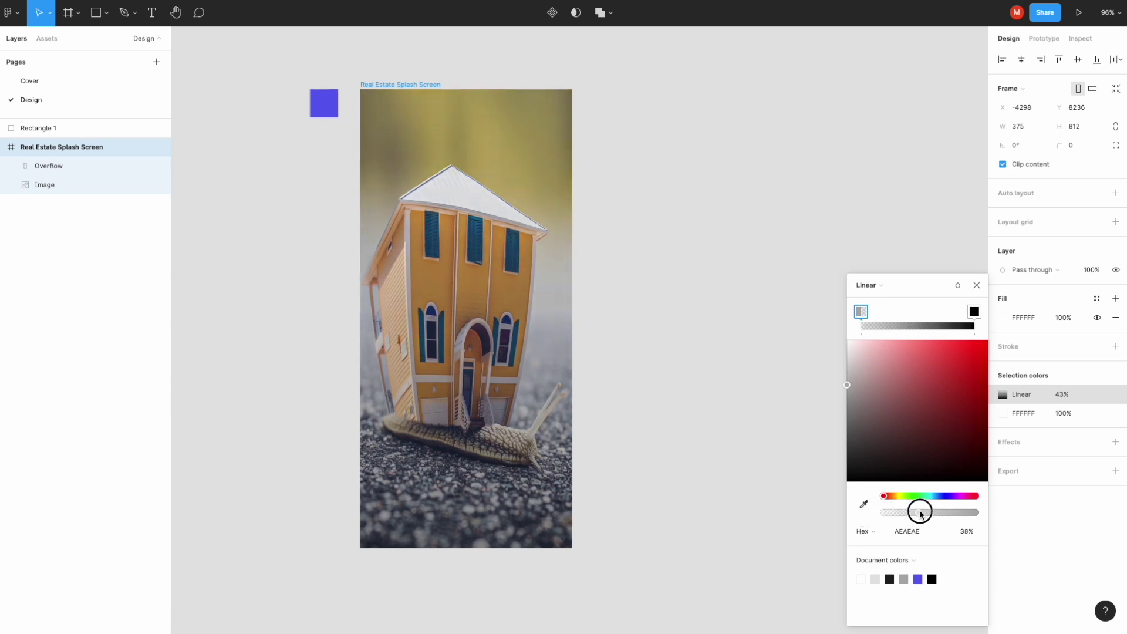
{"action": "left_click", "coordinate": [976, 286]}
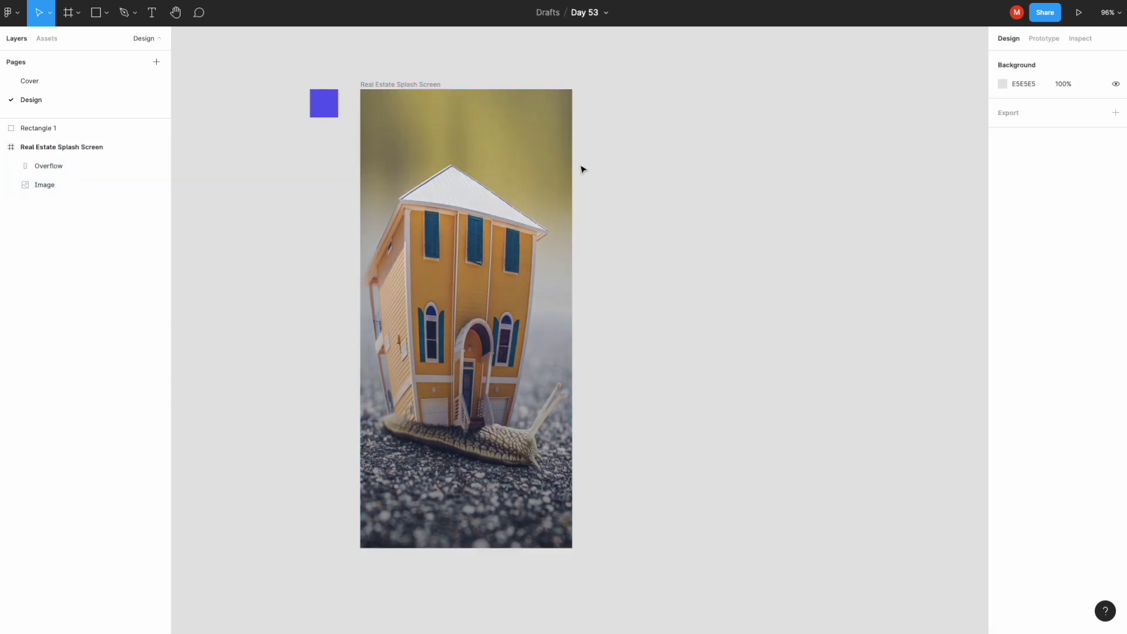
Add a bold R at font size 80 near the lower left of the photo
{"action": "key", "text": "t"}
{"action": "left_click", "coordinate": [405, 457]}
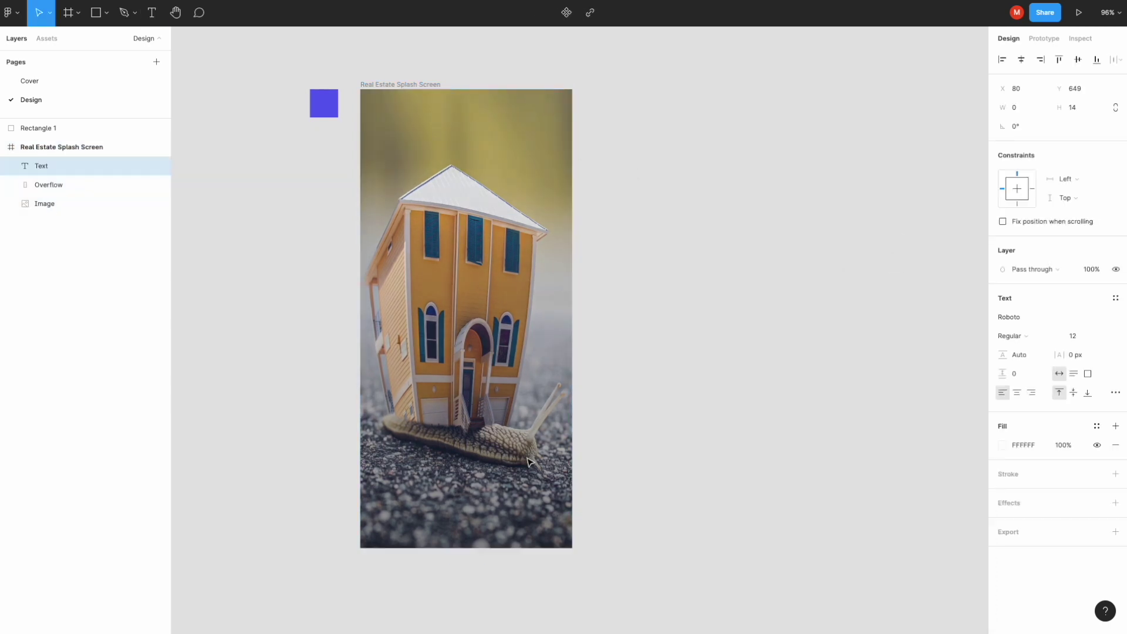
{"action": "type", "text": "R"}
{"action": "left_click", "coordinate": [1011, 336]}
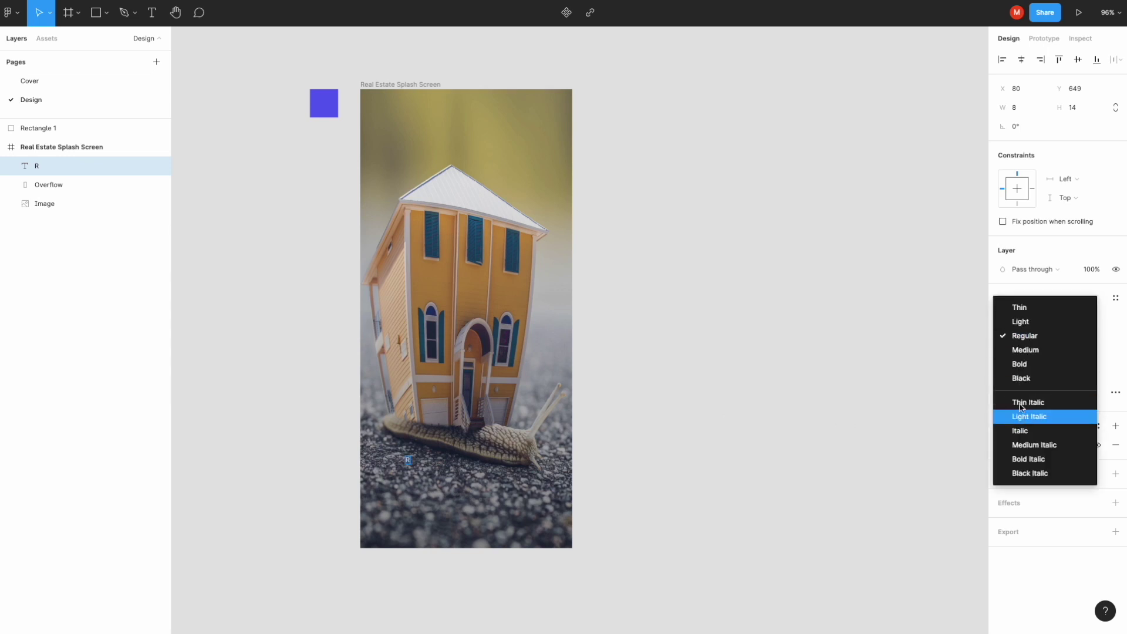
{"action": "left_click", "coordinate": [1029, 363]}
{"action": "left_click", "coordinate": [1079, 337]}
{"action": "type", "text": "55"}
{"action": "key", "text": "Return"}
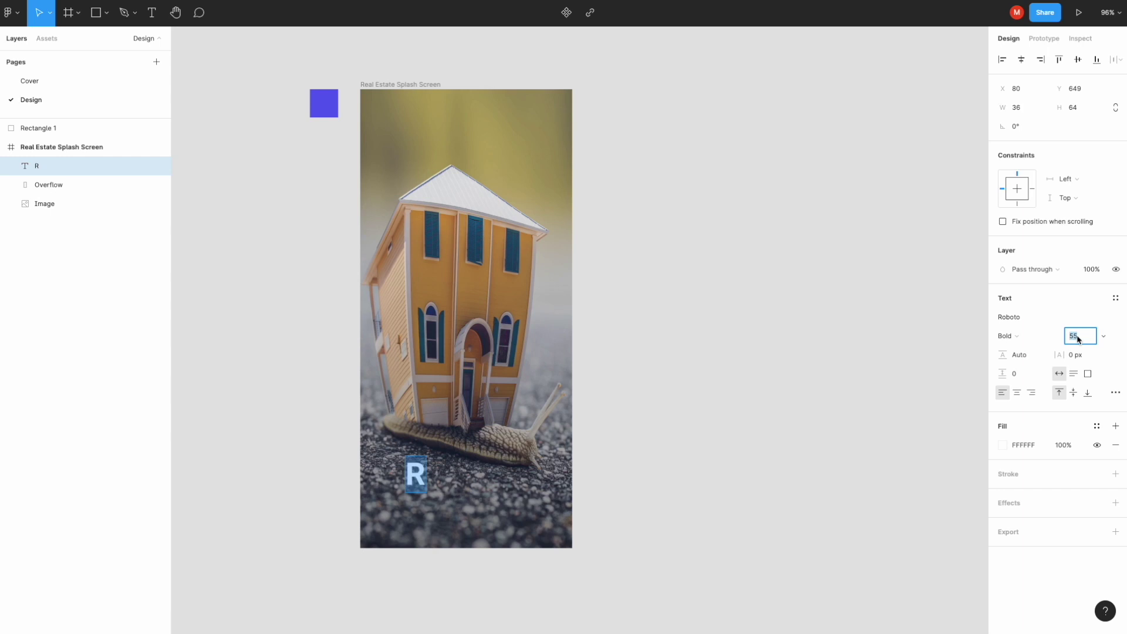
{"action": "type", "text": "80"}
{"action": "key", "text": "Return"}
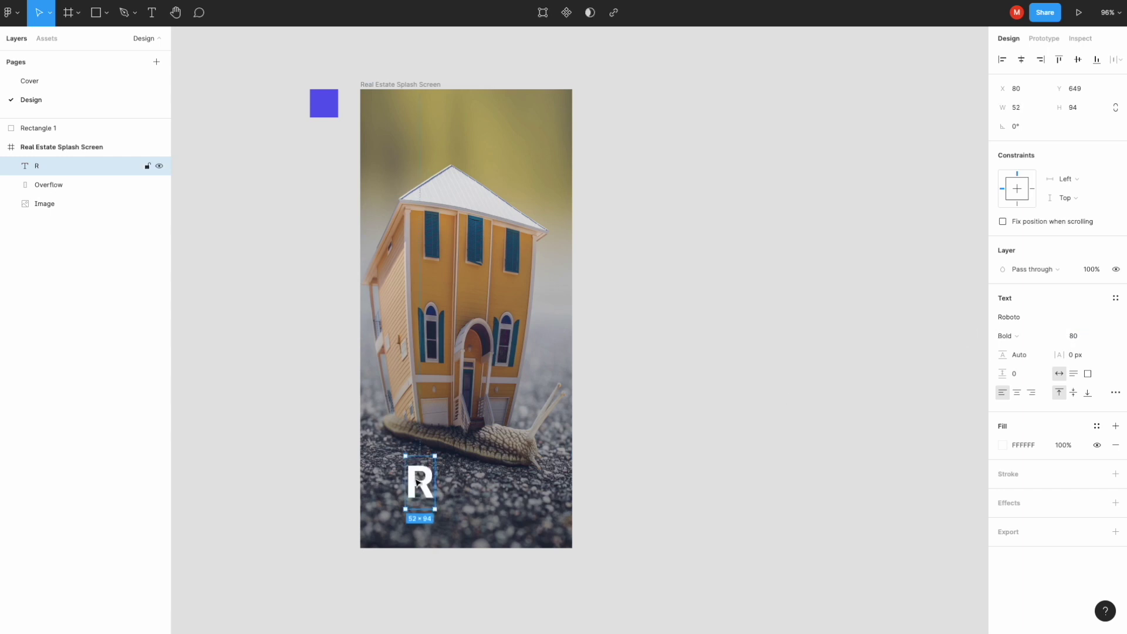
{"action": "left_click_drag", "start_coordinate": [418, 483], "coordinate": [393, 486]}
{"action": "left_click", "coordinate": [692, 433]}
Add an EAL text at size 30 and place it beside the R
{"action": "scroll", "coordinate": [446, 487], "scroll_direction": "up", "scroll_amount": 3, "text": "ctrl"}
{"action": "scroll", "coordinate": [450, 485], "scroll_direction": "up", "scroll_amount": 3, "text": "ctrl"}
{"action": "key", "text": "t"}
{"action": "left_click", "coordinate": [439, 446]}
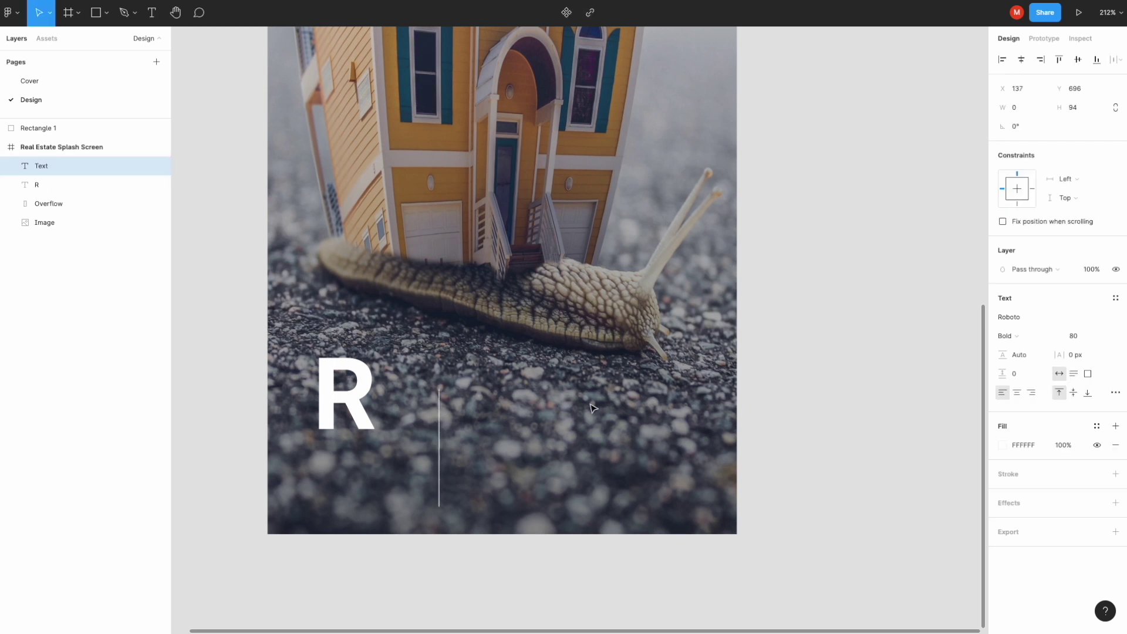
{"action": "type", "text": "EAL"}
{"action": "key", "text": "ctrl+a"}
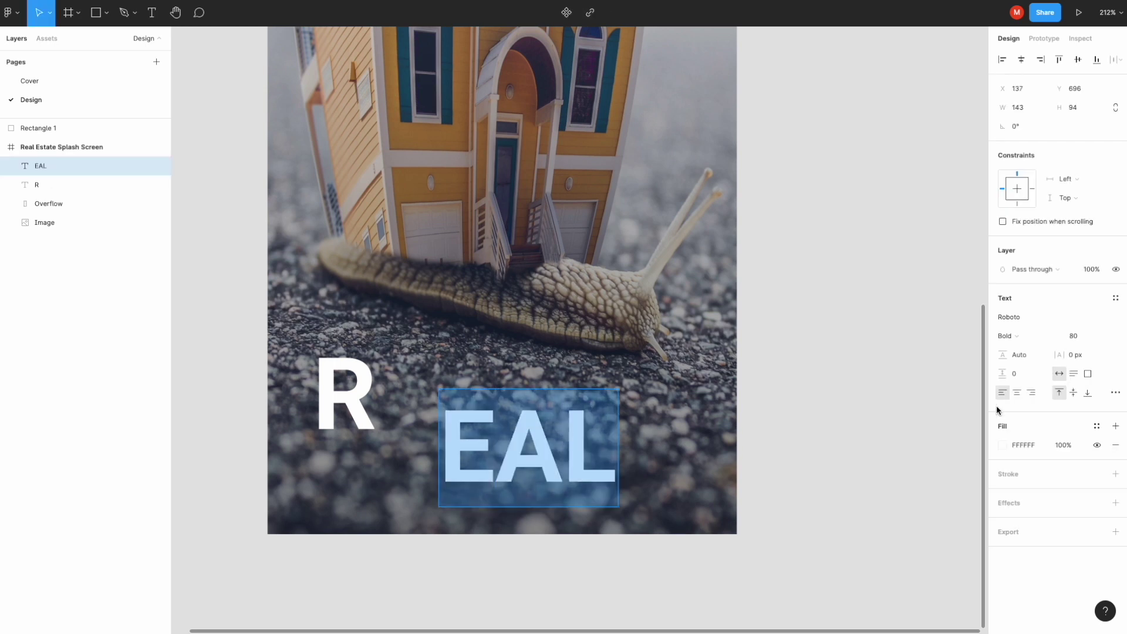
{"action": "left_click", "coordinate": [1075, 343]}
{"action": "type", "text": "30"}
{"action": "key", "text": "Return"}
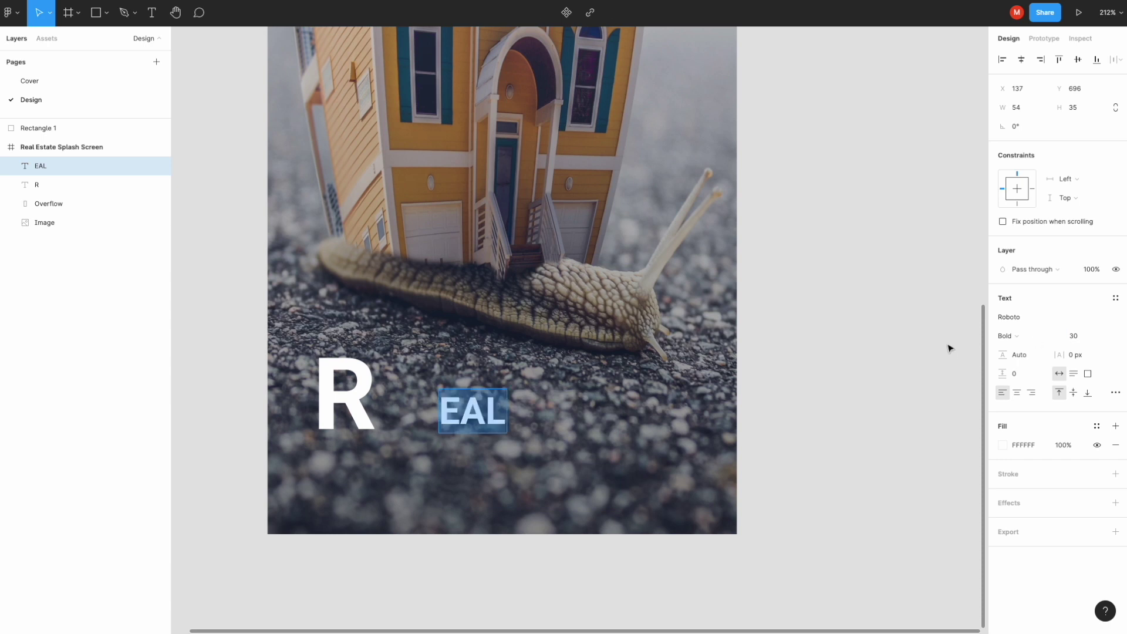
{"action": "key", "text": "Escape"}
{"action": "left_click_drag", "start_coordinate": [465, 416], "coordinate": [397, 391]}
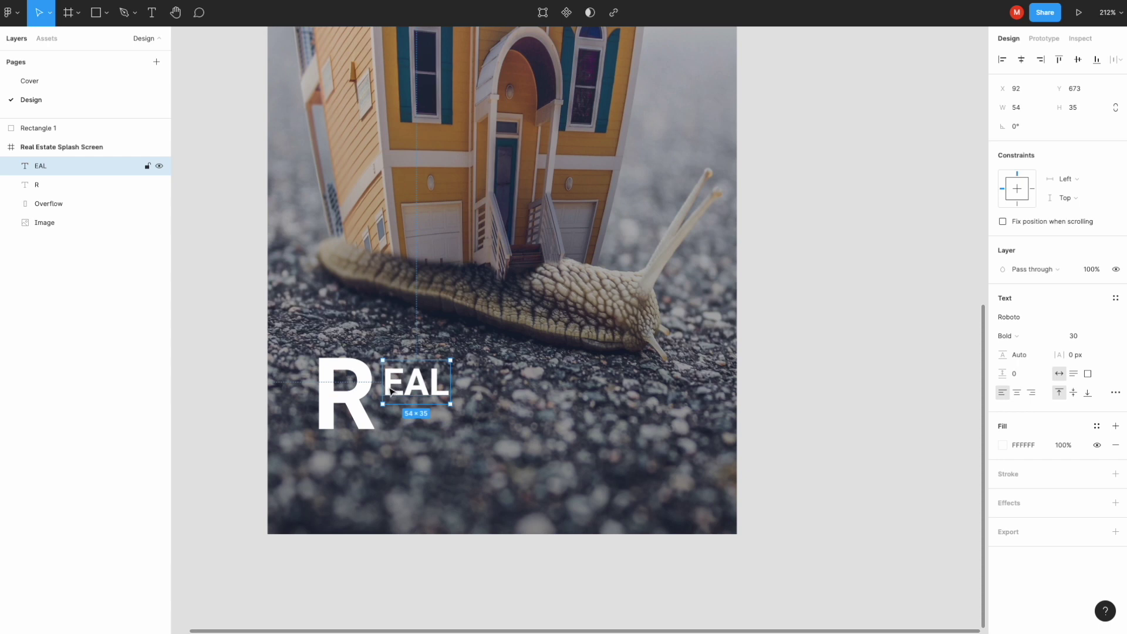
Duplicate EAL below itself as 'estate' and set both texts to size 25
{"action": "left_click_drag", "start_coordinate": [392, 392], "coordinate": [398, 423]}
{"action": "double_click", "coordinate": [399, 422]}
{"action": "type", "text": "estate"}
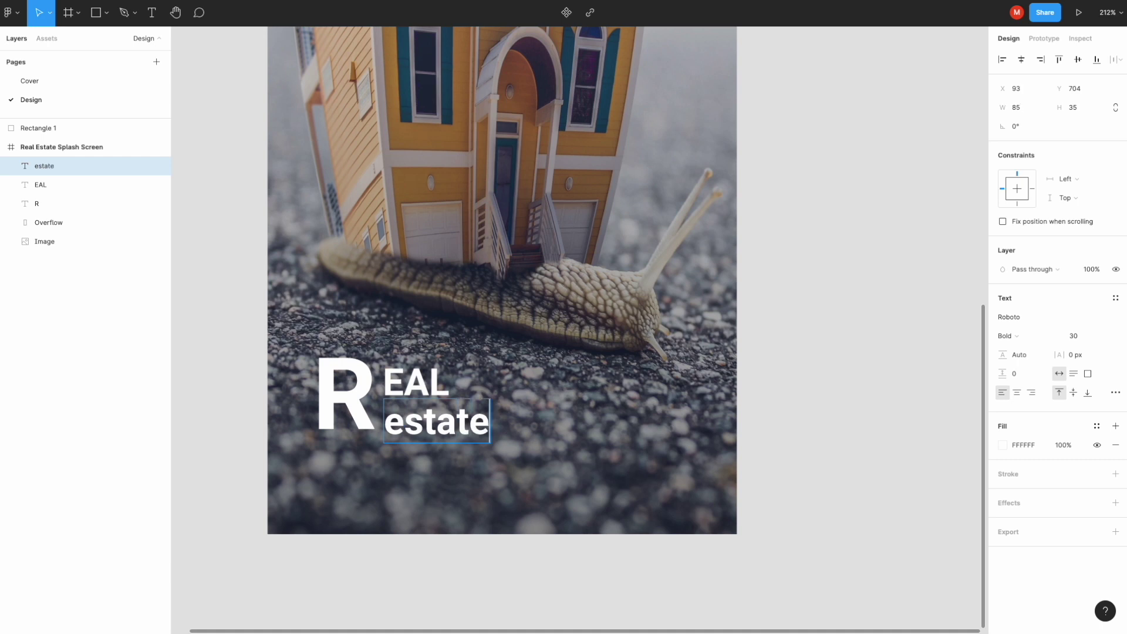
{"action": "key", "text": "ctrl+a"}
{"action": "left_click", "coordinate": [1086, 337]}
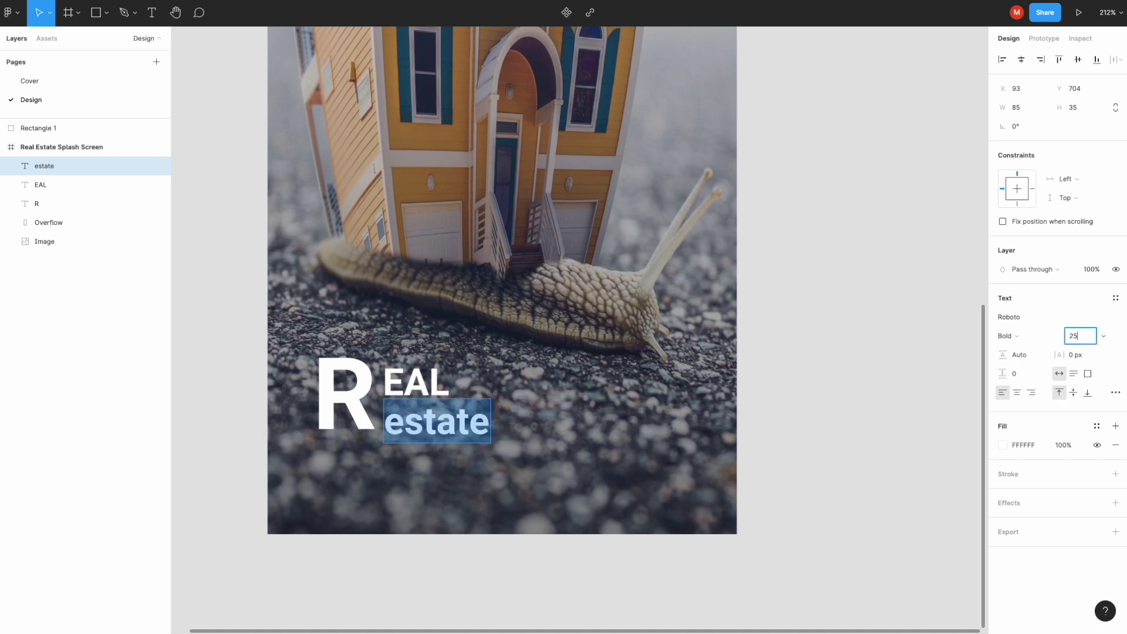
{"action": "key", "text": "Return"}
{"action": "left_click", "coordinate": [441, 371]}
{"action": "key", "text": "Return"}
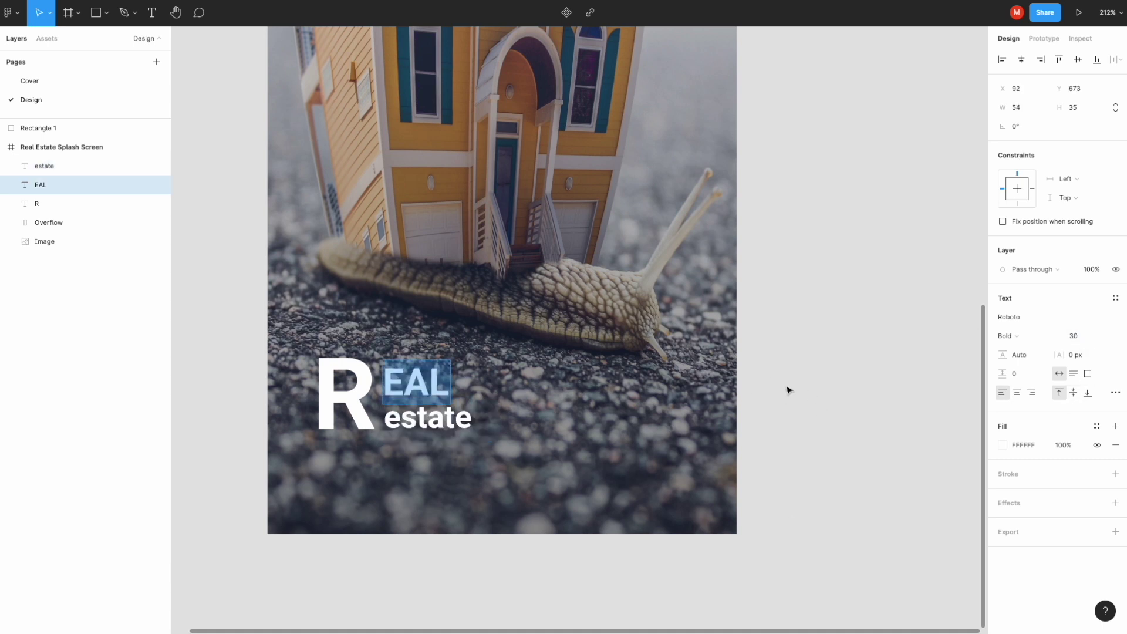
{"action": "type", "text": "25"}
{"action": "key", "text": "Return"}
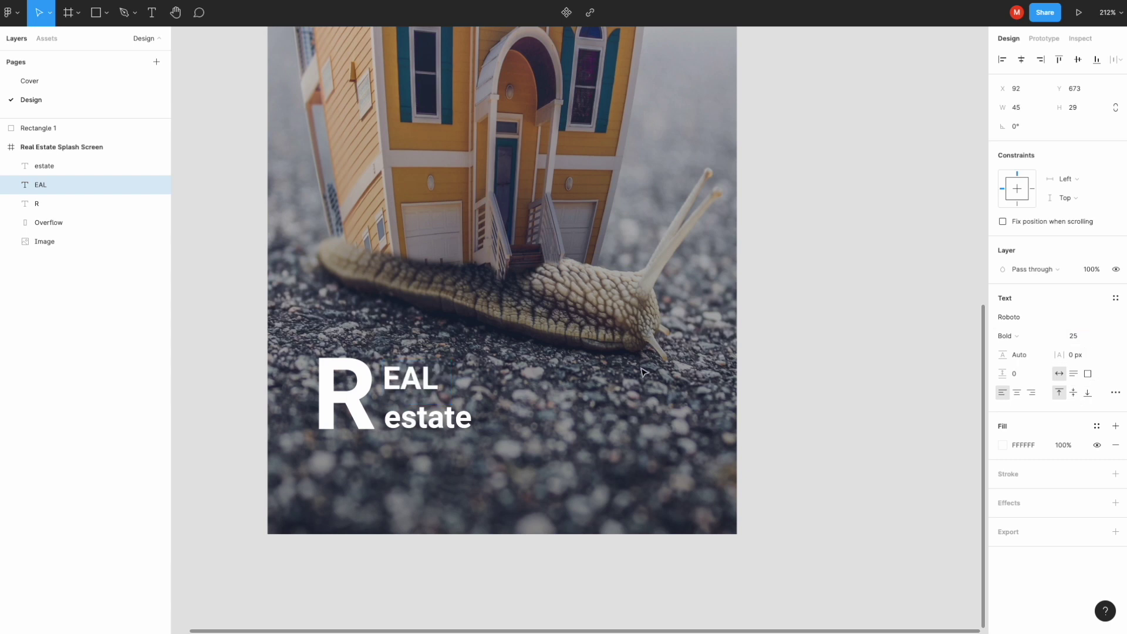
Align EAL and estate tightly together beside the R
{"action": "scroll", "coordinate": [411, 376], "scroll_direction": "up", "scroll_amount": 5}
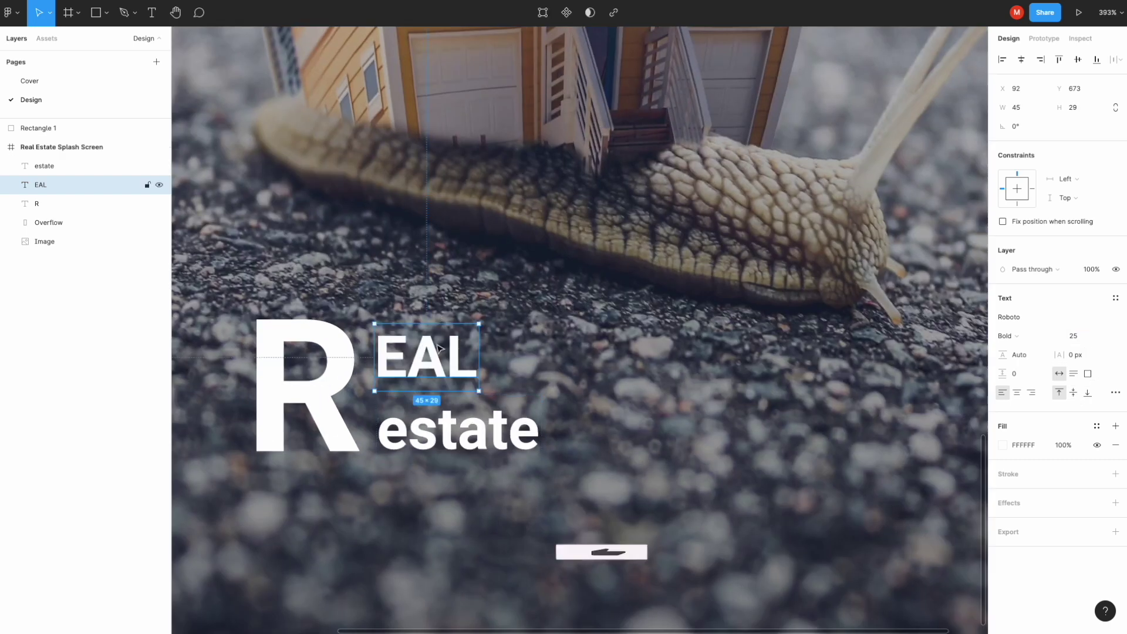
{"action": "scroll", "coordinate": [423, 367], "scroll_direction": "up", "scroll_amount": 3}
{"action": "left_click_drag", "start_coordinate": [387, 312], "coordinate": [387, 350]}
{"action": "scroll", "coordinate": [470, 353], "scroll_direction": "down", "scroll_amount": 2}
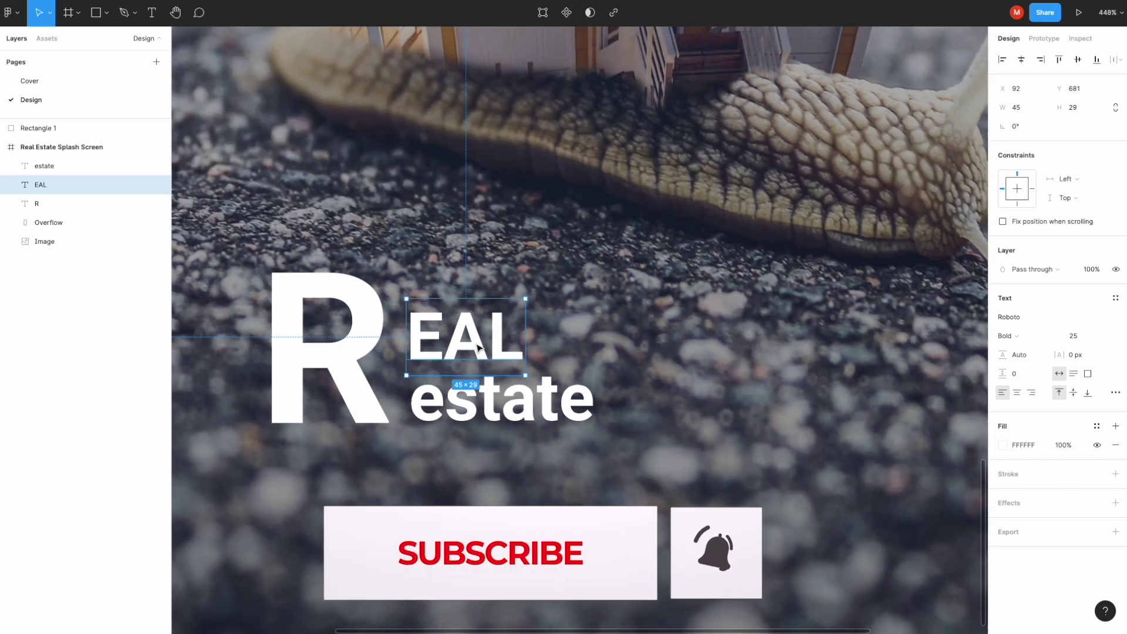
{"action": "scroll", "coordinate": [470, 352], "scroll_direction": "down", "scroll_amount": 2}
{"action": "left_click", "coordinate": [491, 397], "text": "shift"}
{"action": "left_click_drag", "start_coordinate": [492, 396], "coordinate": [488, 401]}
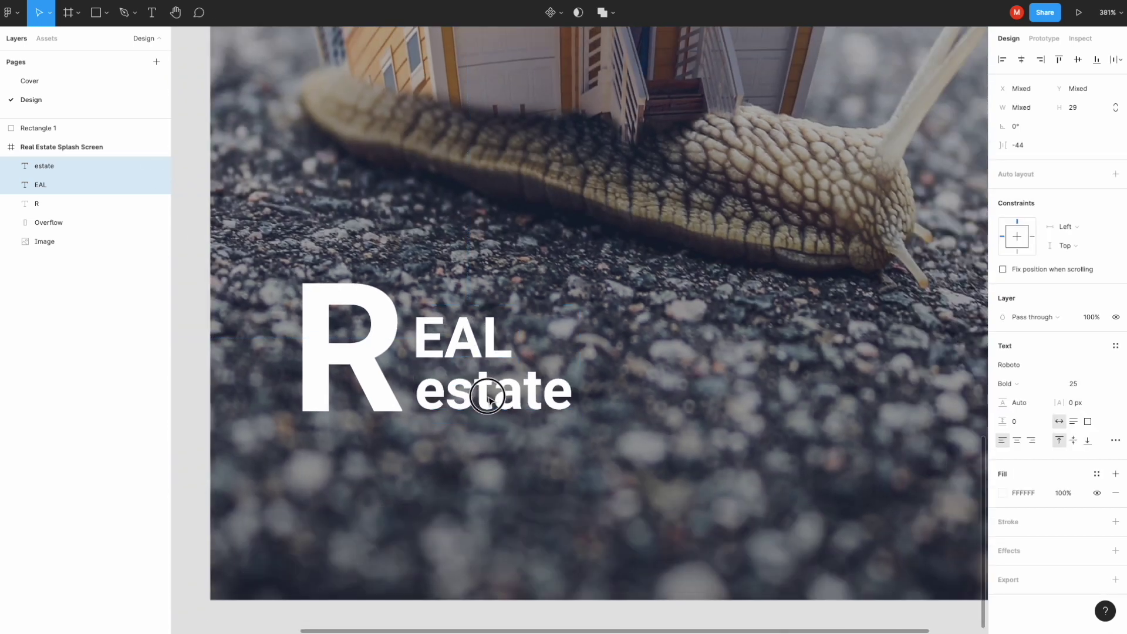
{"action": "key", "text": "Escape"}
{"action": "scroll", "coordinate": [490, 382], "scroll_direction": "down", "scroll_amount": 5}
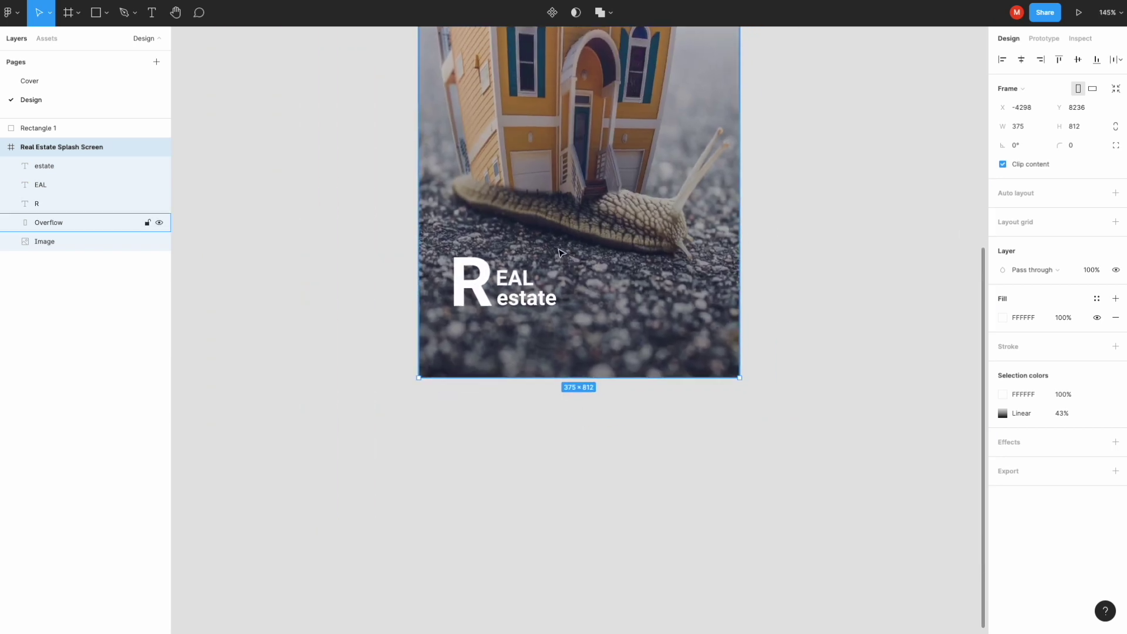
Add a regular-weight, size 14 'Making dreams come to you' tagline under the logo
{"action": "key", "text": "t"}
{"action": "left_click", "coordinate": [464, 332]}
{"action": "type", "text": "Making"}
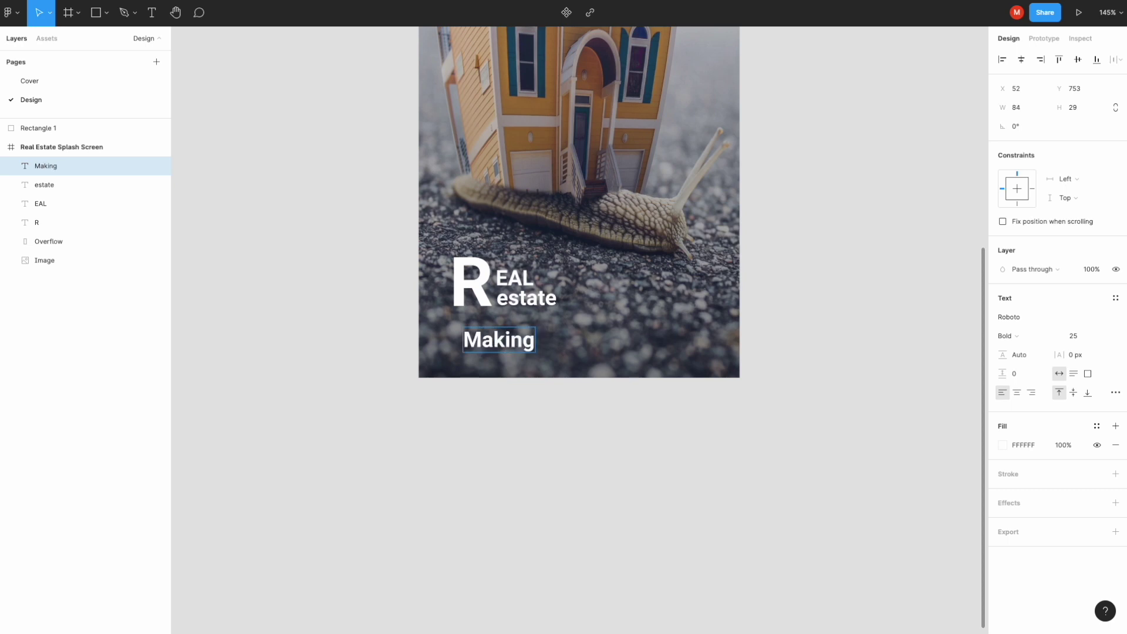
{"action": "type", "text": " dreams come to you"}
{"action": "key", "text": "ctrl+a"}
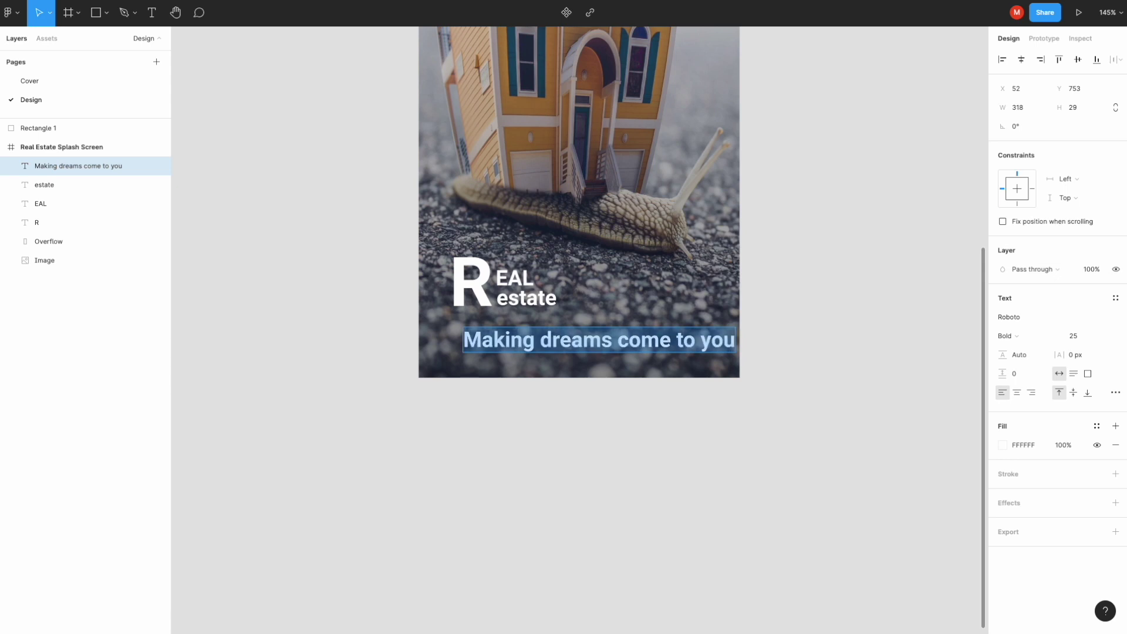
{"action": "left_click", "coordinate": [1026, 343]}
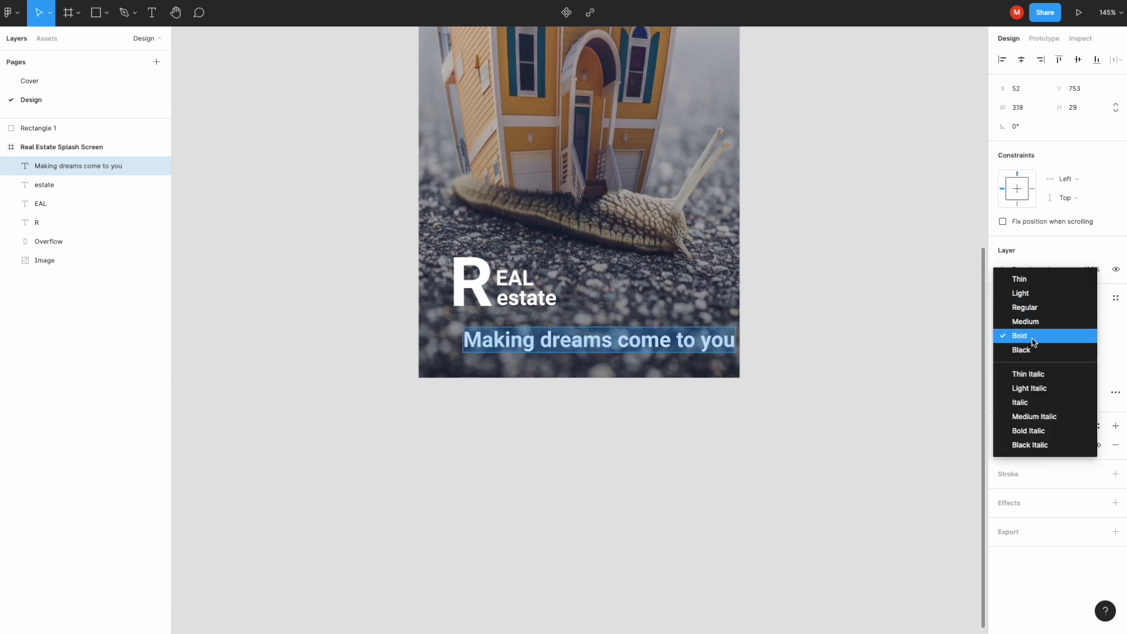
{"action": "left_click", "coordinate": [1031, 306]}
{"action": "left_click", "coordinate": [1072, 337]}
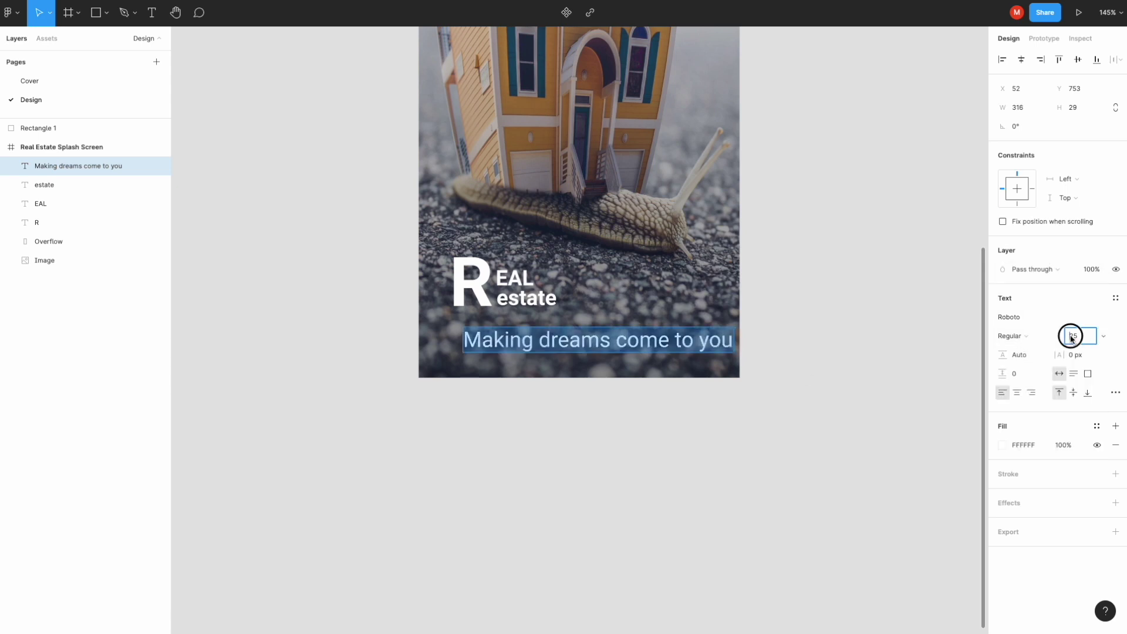
{"action": "type", "text": "14"}
{"action": "key", "text": "Return"}
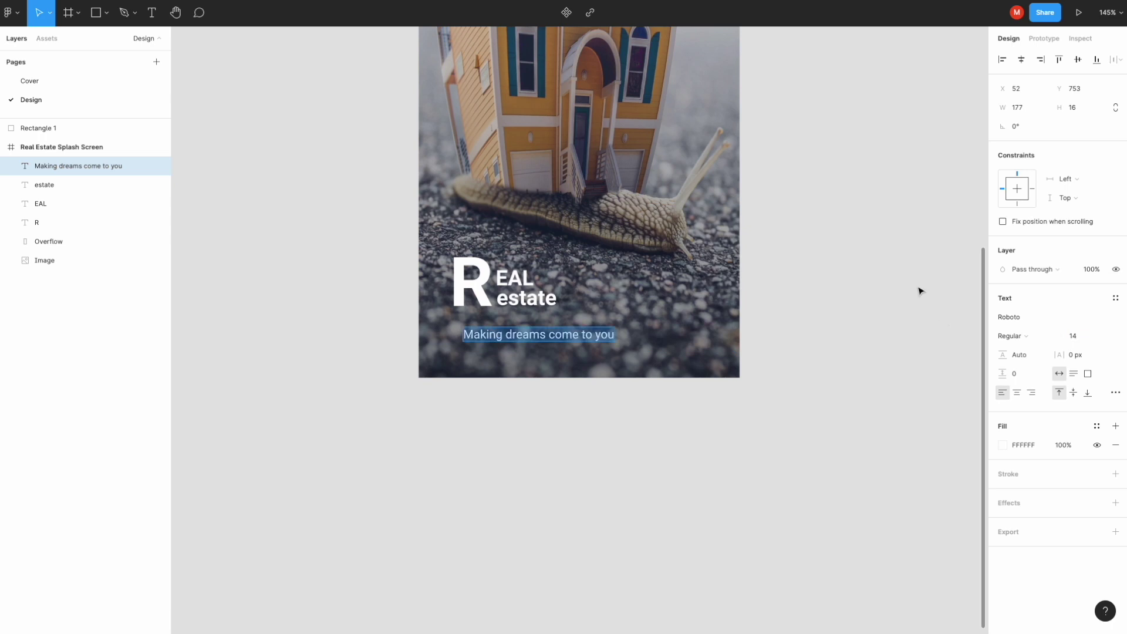
{"action": "left_click_drag", "start_coordinate": [549, 338], "coordinate": [540, 322]}
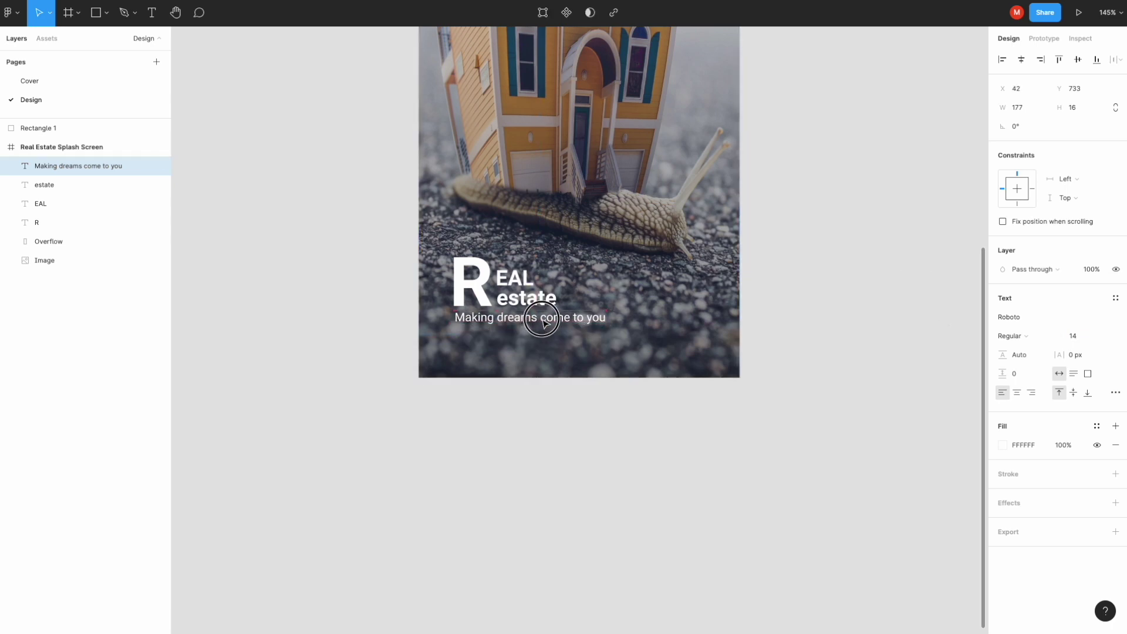
Group the tagline with the R, EAL and estate texts as Group 1
{"action": "left_click", "coordinate": [518, 303], "text": "shift"}
{"action": "left_click", "coordinate": [517, 281], "text": "shift"}
{"action": "left_click", "coordinate": [463, 273], "text": "shift"}
{"action": "key", "text": "ctrl+g"}
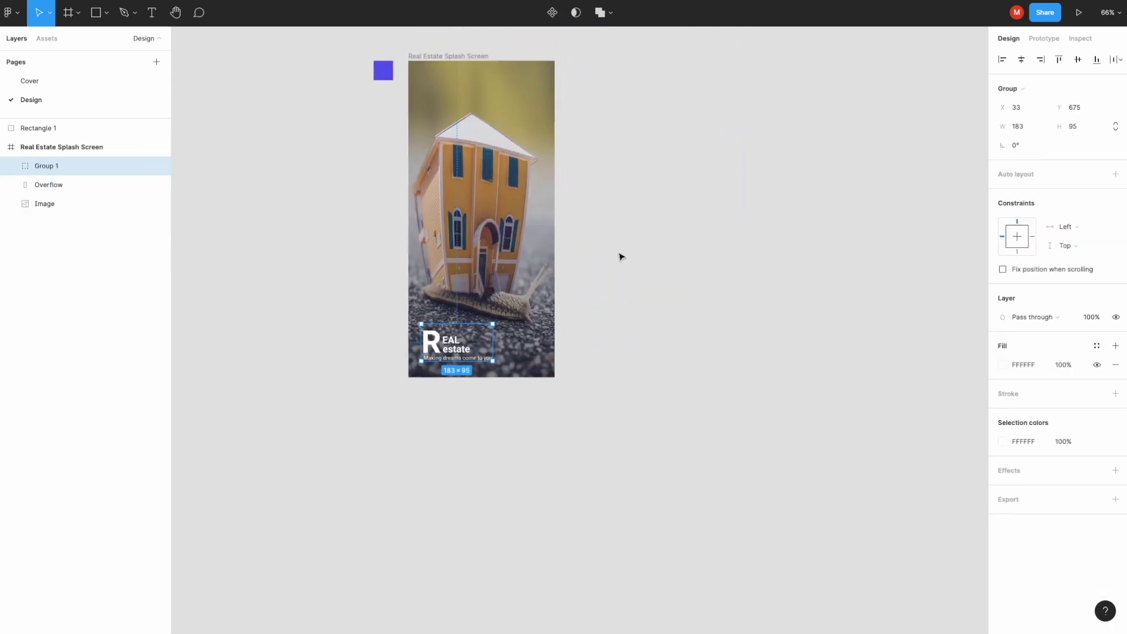
{"action": "left_click", "coordinate": [621, 255]}
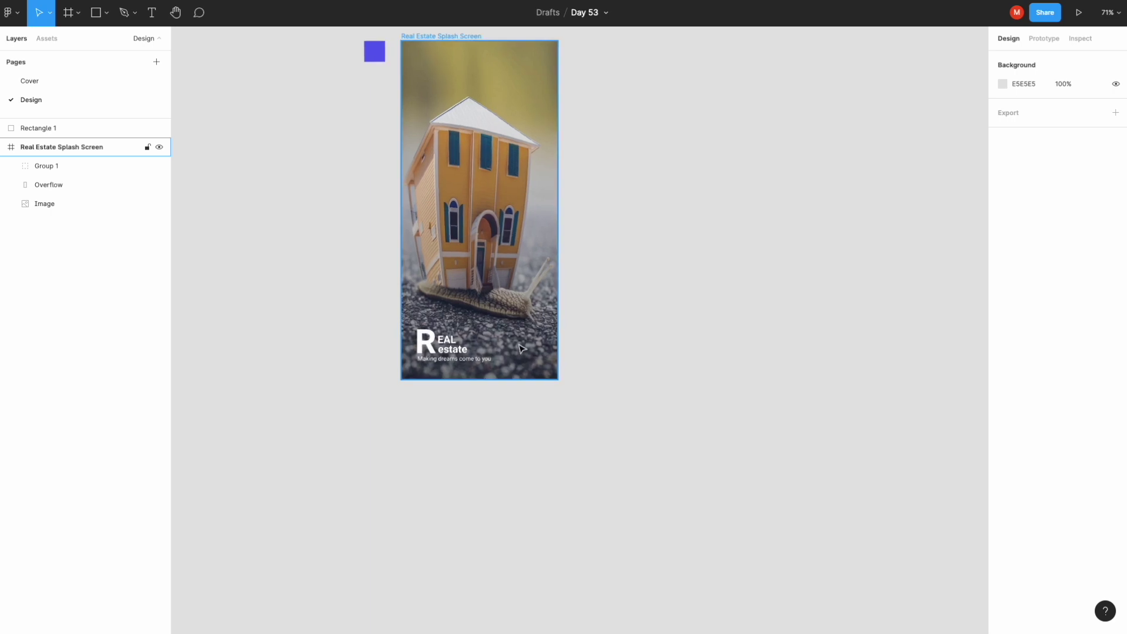
Nudge the logo group up about 18 px, then back down about 21 px
{"action": "left_click_drag", "start_coordinate": [423, 393], "coordinate": [423, 383]}
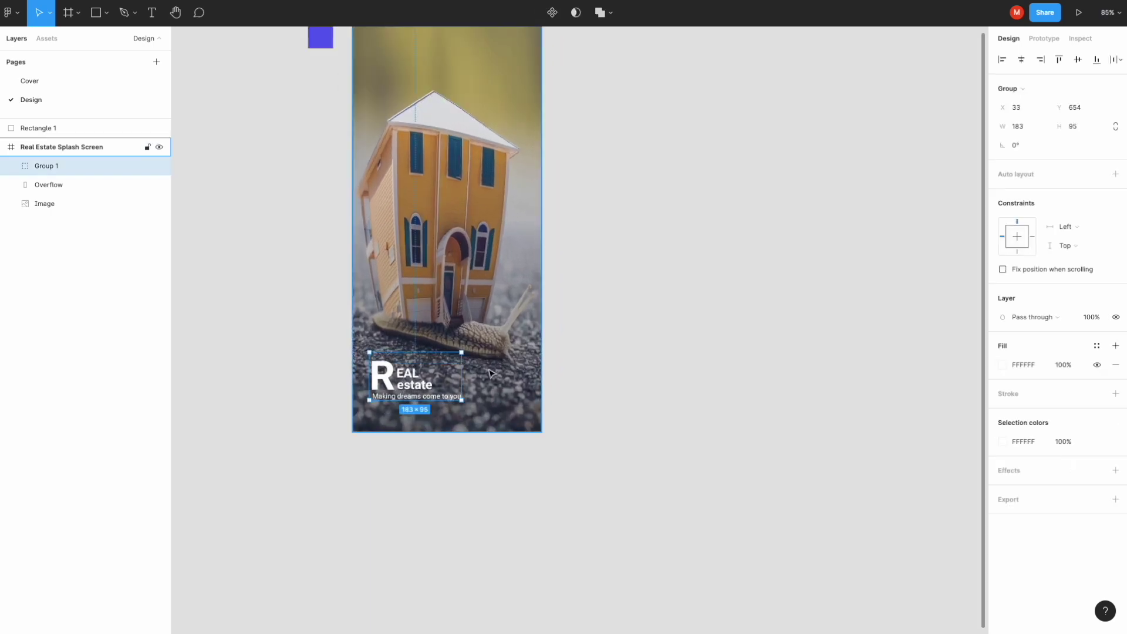
{"action": "key", "text": "Escape"}
{"action": "left_click", "coordinate": [1006, 415]}
{"action": "left_click", "coordinate": [1064, 414]}
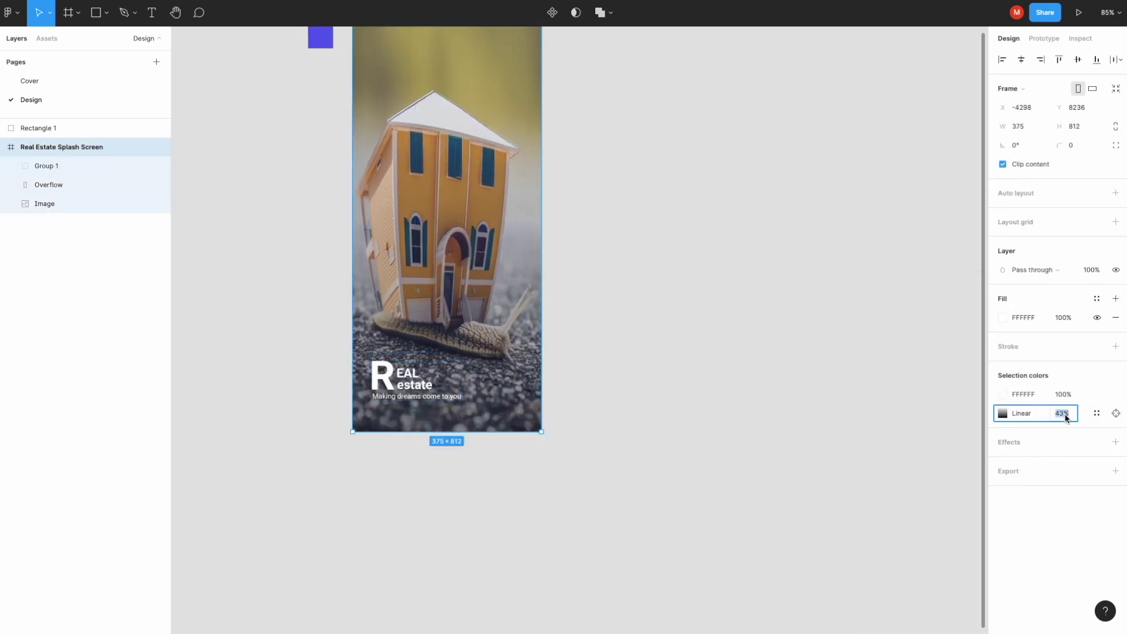
{"action": "left_click", "coordinate": [839, 406]}
{"action": "left_click_drag", "start_coordinate": [394, 382], "coordinate": [392, 395]}
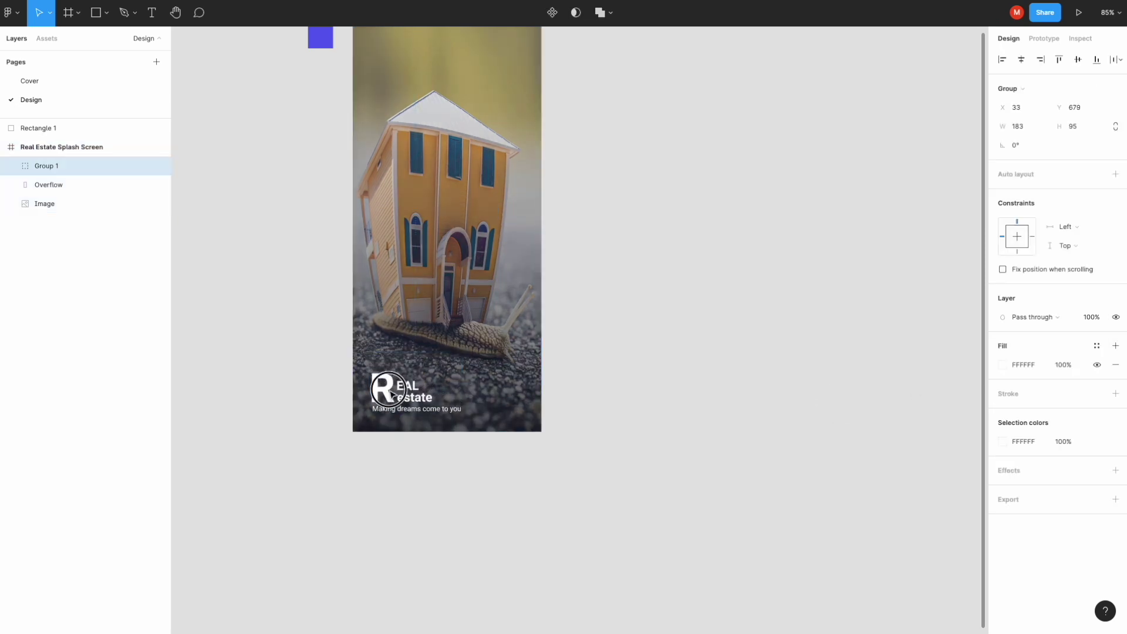
{"action": "left_click", "coordinate": [646, 323]}
Set the splash frame's linear gradient overlay opacity to 50%
{"action": "scroll", "coordinate": [648, 324], "scroll_direction": "down", "scroll_amount": 5}
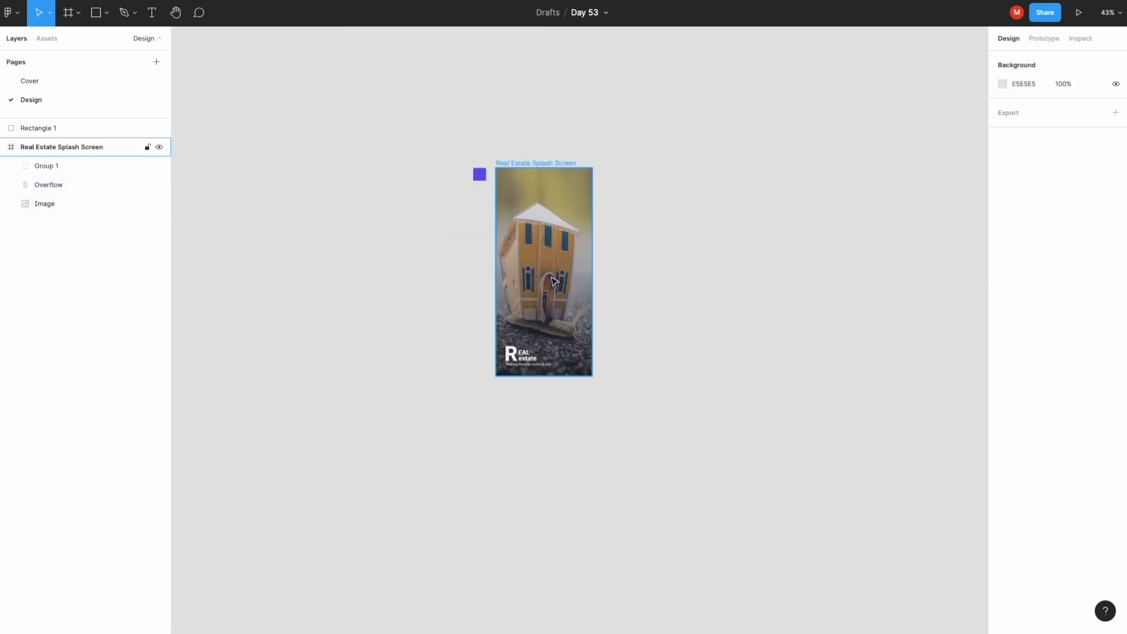
{"action": "left_click", "coordinate": [535, 163]}
{"action": "left_click", "coordinate": [1068, 414]}
{"action": "type", "text": "0"}
{"action": "key", "text": "Return"}
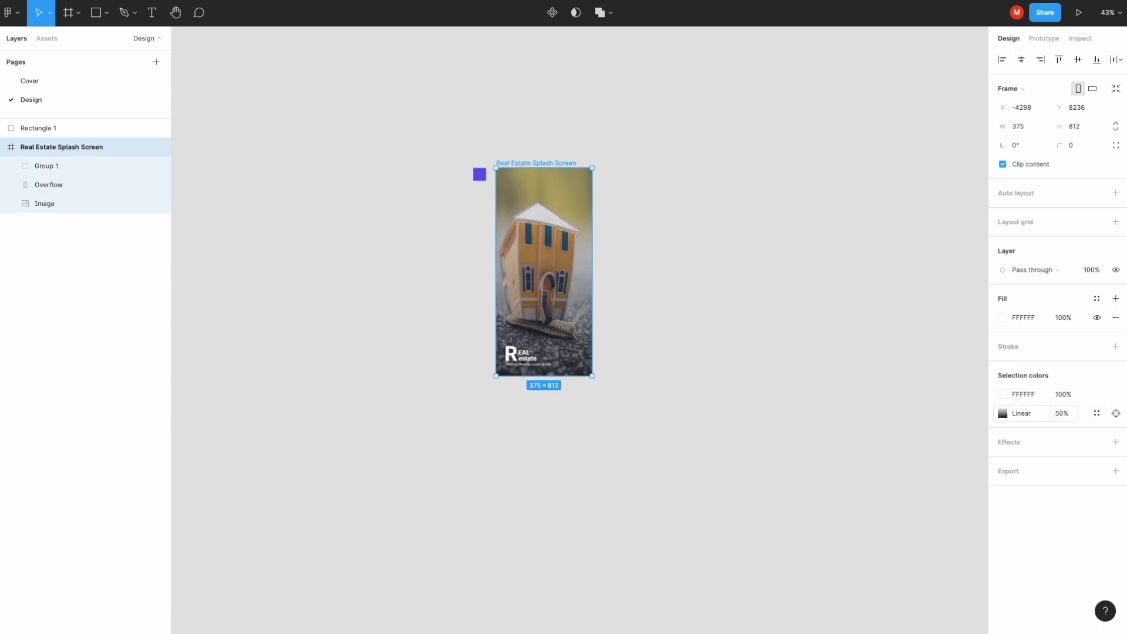
{"action": "left_click", "coordinate": [853, 283]}
{"action": "scroll", "coordinate": [852, 283], "scroll_direction": "up", "scroll_amount": 5}
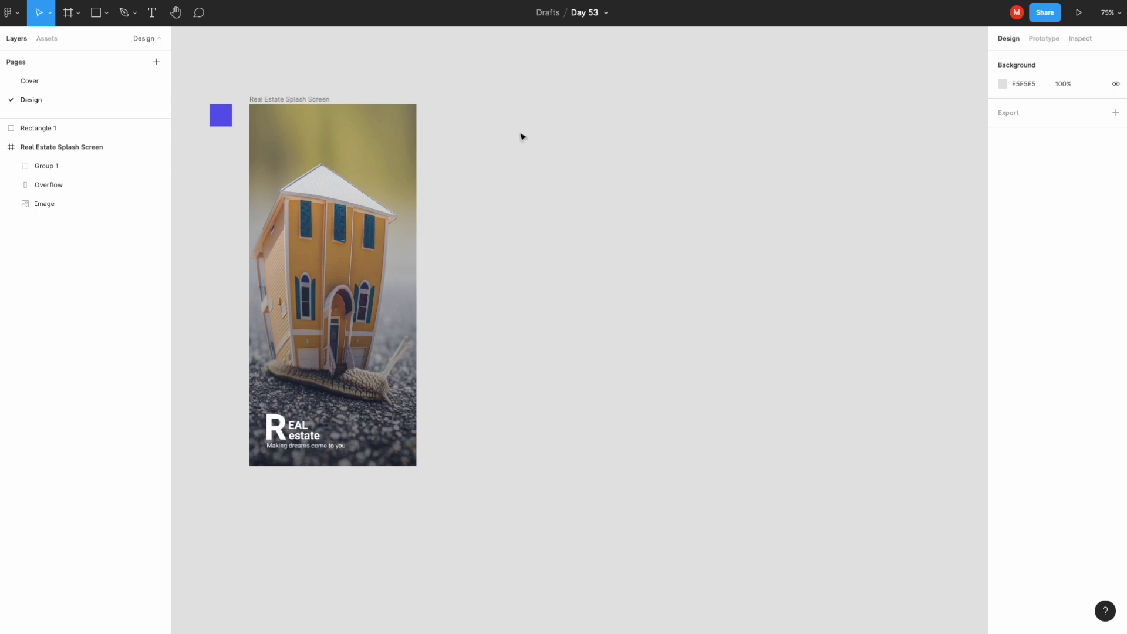
Duplicate the splash screen to its right and delete the copy's Image and Group 1
{"action": "left_click_drag", "start_coordinate": [319, 101], "coordinate": [532, 108]}
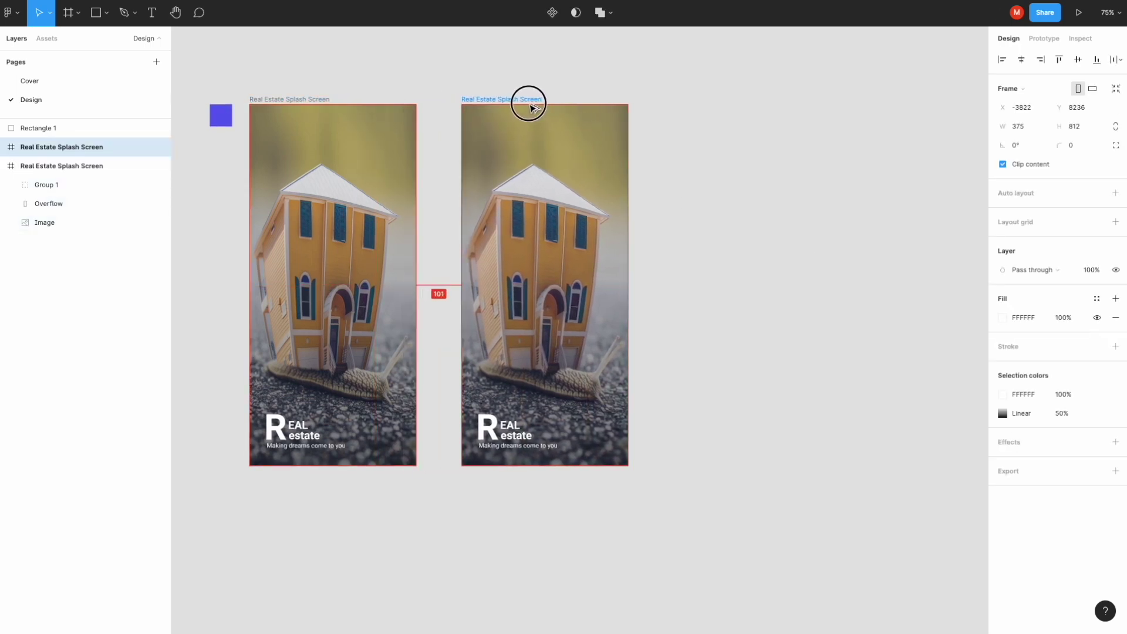
{"action": "left_click_drag", "start_coordinate": [532, 107], "coordinate": [531, 107]}
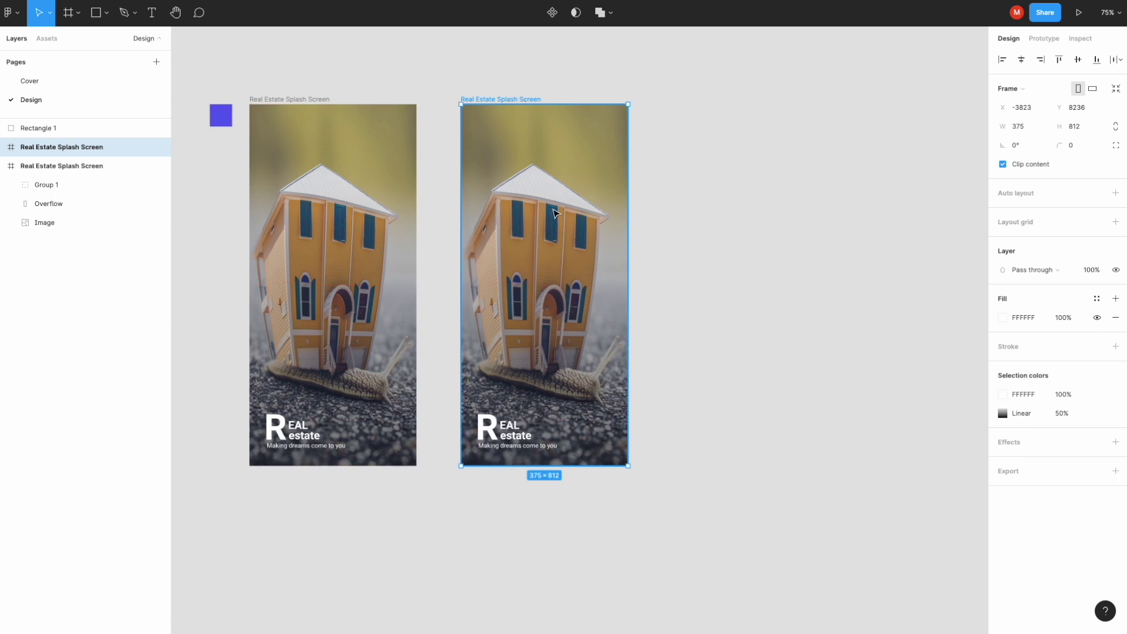
{"action": "key", "text": "ctrl+z"}
{"action": "key", "text": "ctrl+shift+z"}
{"action": "left_click", "coordinate": [533, 221]}
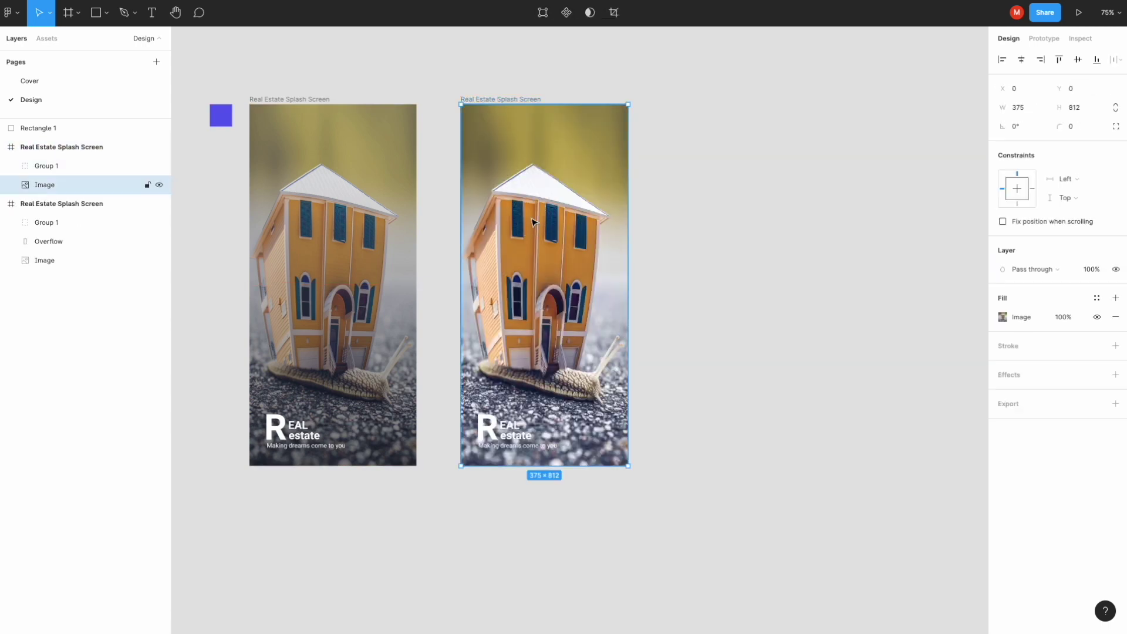
{"action": "key", "text": "Delete"}
{"action": "left_click", "coordinate": [62, 169]}
{"action": "key", "text": "Delete"}
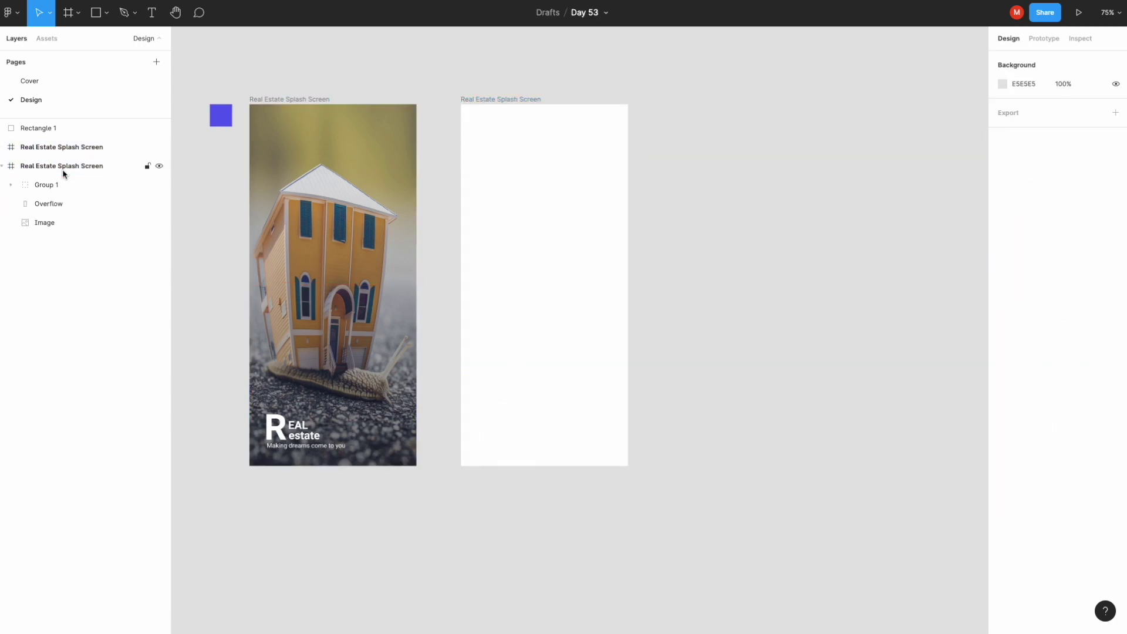
Add a 'Skip' text label filled with purple 5D5FEF on the blank copy
{"action": "scroll", "coordinate": [605, 159], "scroll_direction": "up", "scroll_amount": 2}
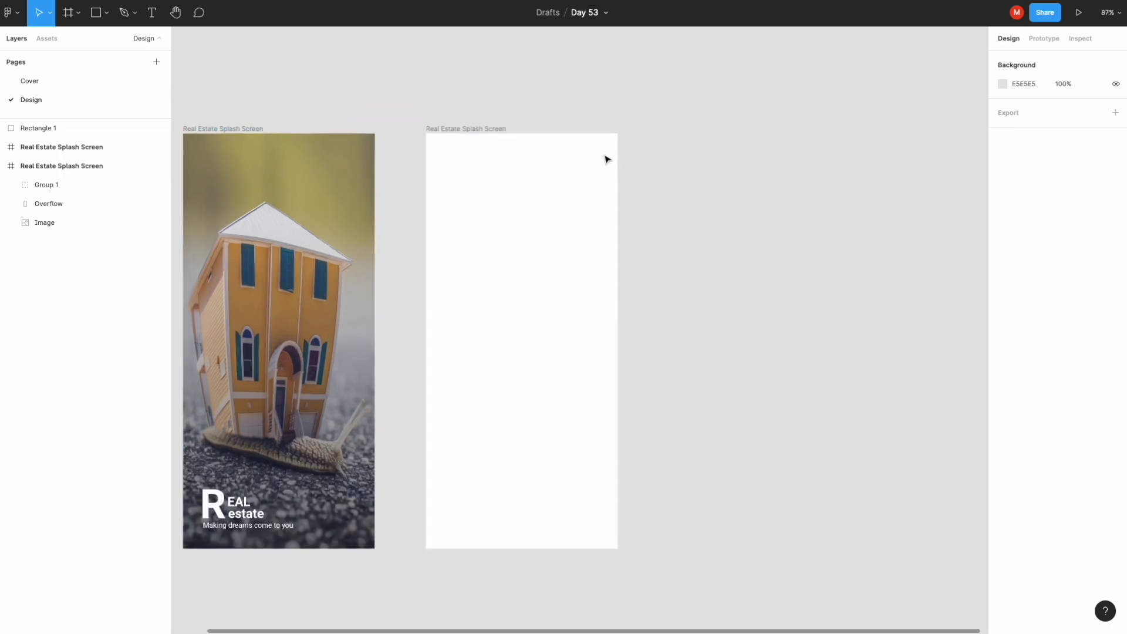
{"action": "scroll", "coordinate": [605, 158], "scroll_direction": "up", "scroll_amount": 1}
{"action": "key", "text": "t"}
{"action": "left_click", "coordinate": [557, 165]}
{"action": "type", "text": "Skip"}
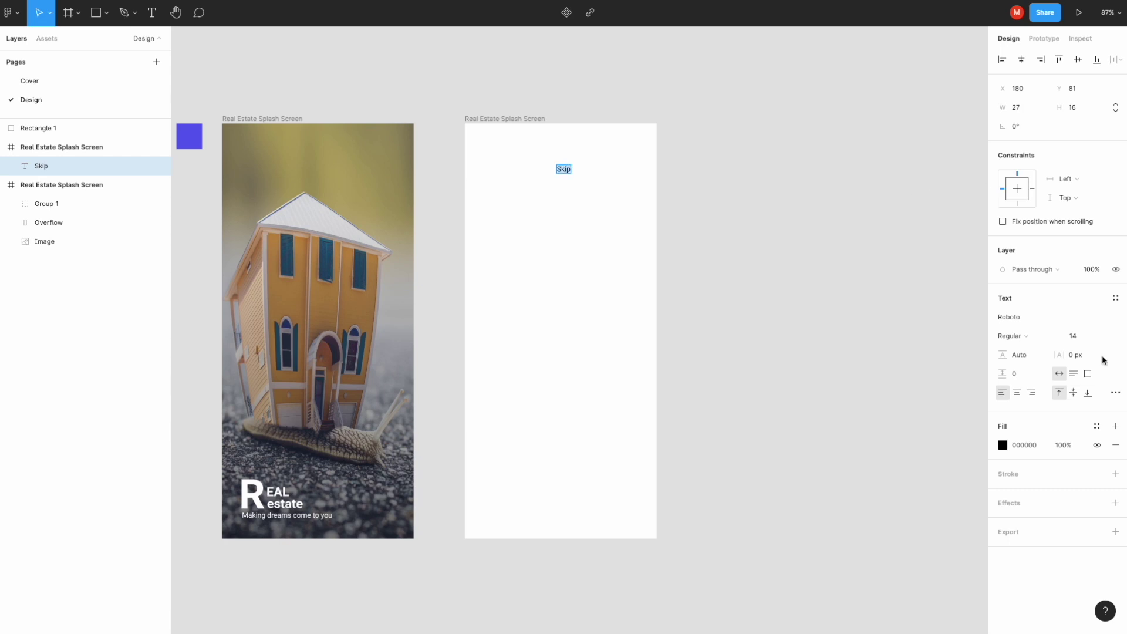
{"action": "left_click", "coordinate": [1003, 445]}
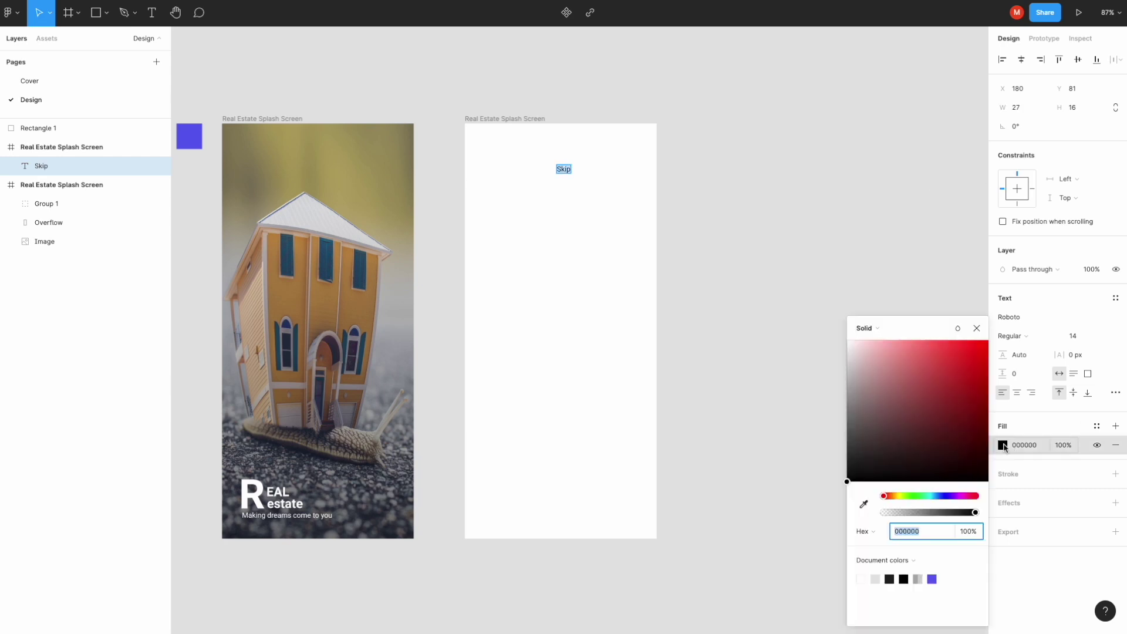
{"action": "left_click", "coordinate": [932, 579]}
{"action": "left_click", "coordinate": [976, 328]}
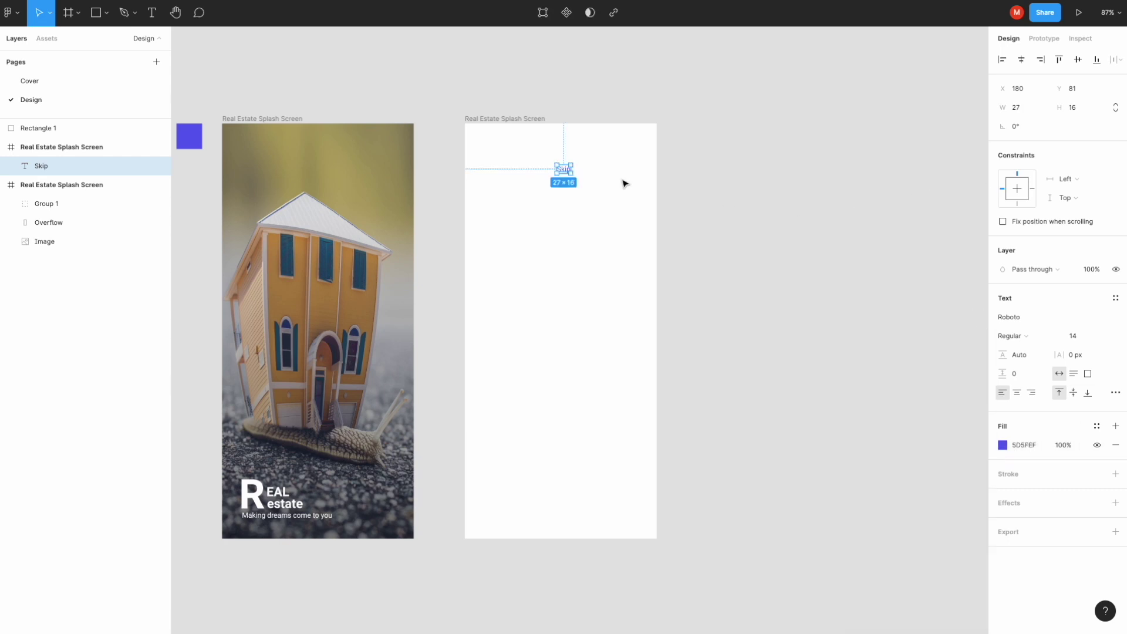
{"action": "scroll", "coordinate": [563, 164], "scroll_direction": "up", "scroll_amount": 4}
Add a 17 px layout grid to the new screen frame
{"action": "left_click", "coordinate": [453, 113]}
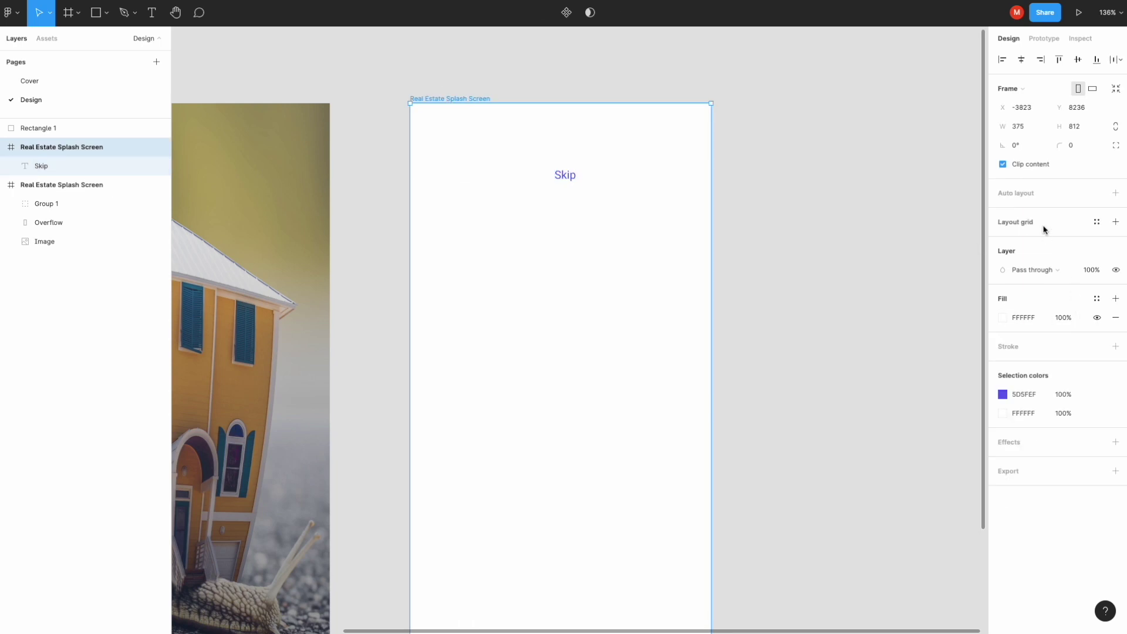
{"action": "left_click", "coordinate": [1096, 224]}
{"action": "left_click", "coordinate": [1054, 241]}
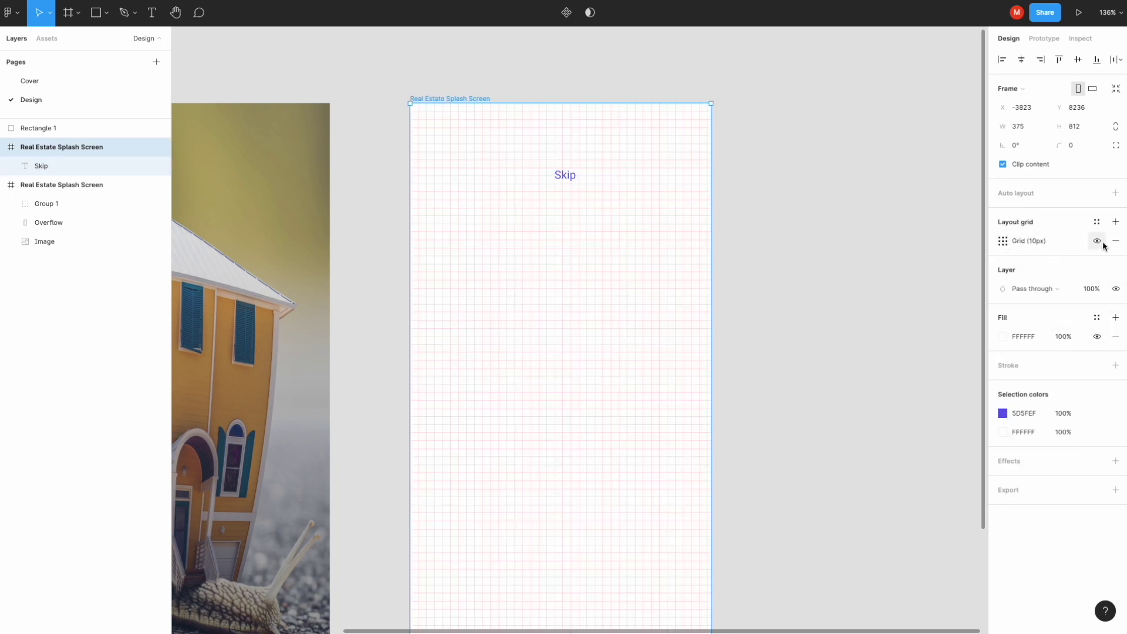
{"action": "left_click", "coordinate": [1005, 243]}
{"action": "type", "text": "17"}
{"action": "key", "text": "Return"}
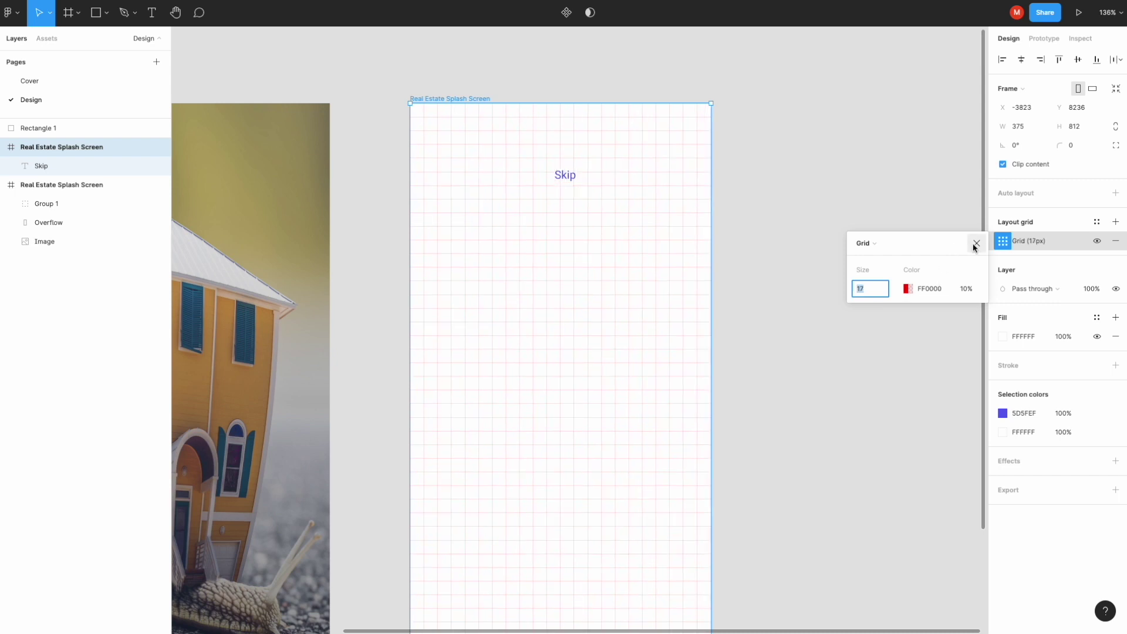
{"action": "left_click", "coordinate": [976, 244]}
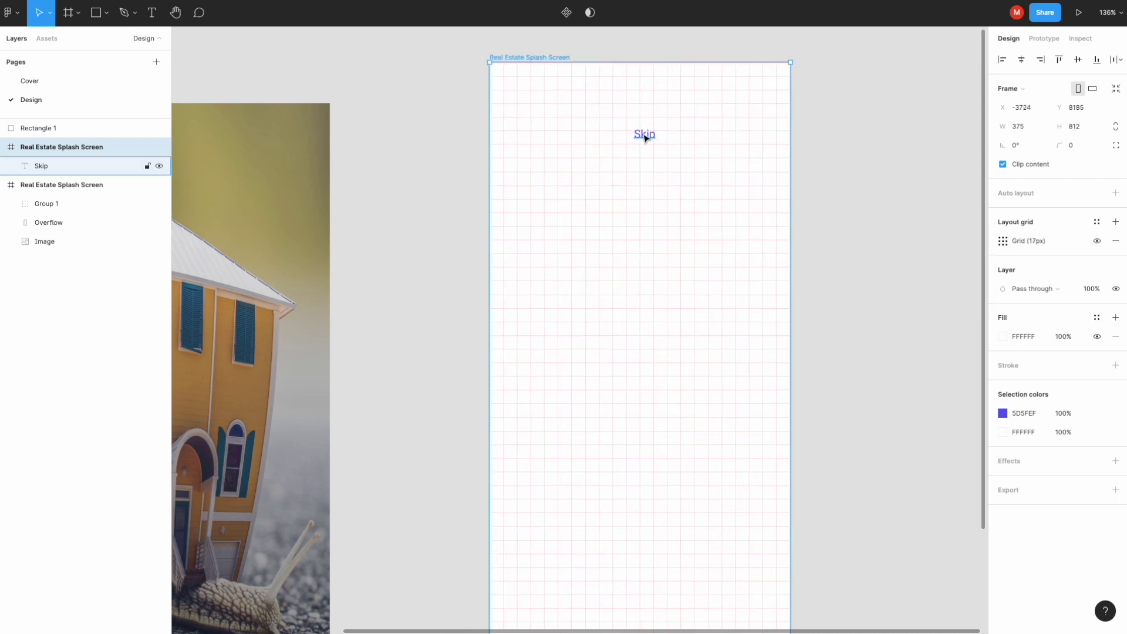
Move Skip to the screen's top-right corner and hide the layout grid
{"action": "left_click_drag", "start_coordinate": [567, 174], "coordinate": [687, 145]}
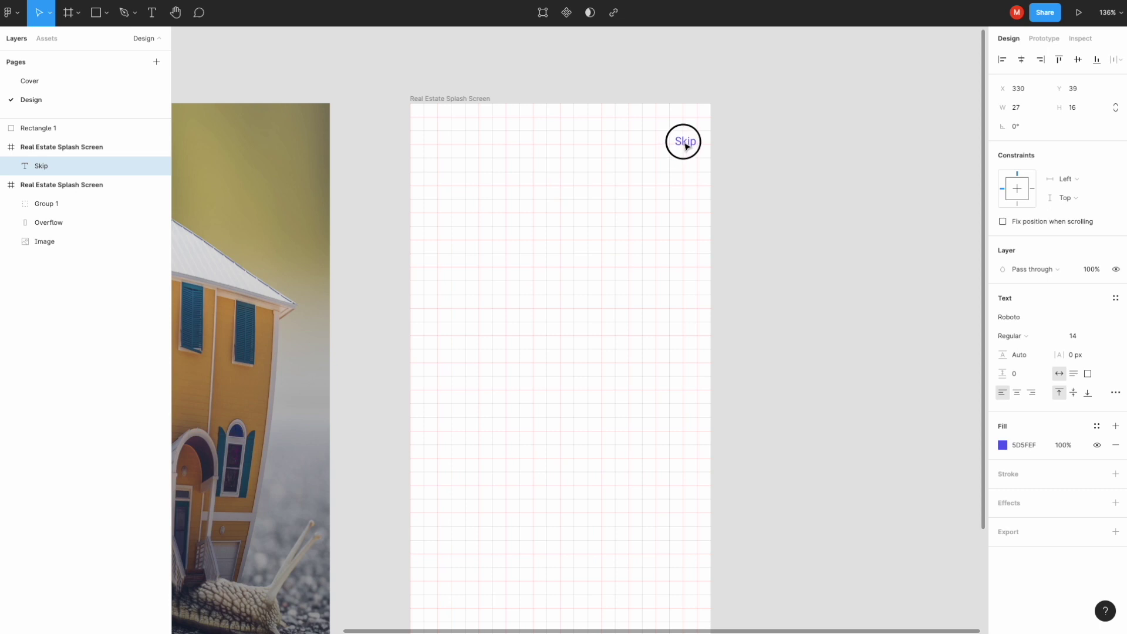
{"action": "scroll", "coordinate": [687, 145], "scroll_direction": "up", "scroll_amount": 5}
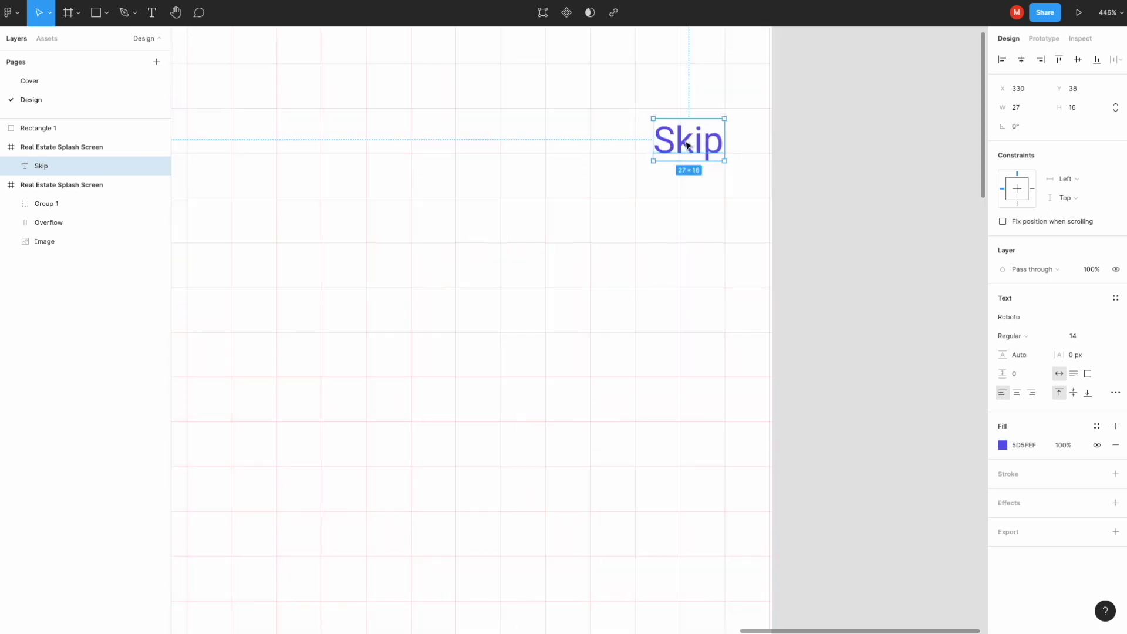
{"action": "scroll", "coordinate": [687, 145], "scroll_direction": "down", "scroll_amount": 5}
{"action": "left_click", "coordinate": [709, 212]}
{"action": "scroll", "coordinate": [709, 212], "scroll_direction": "down", "scroll_amount": 2}
{"action": "left_click", "coordinate": [530, 117]}
{"action": "left_click", "coordinate": [1101, 241]}
{"action": "left_click", "coordinate": [773, 209]}
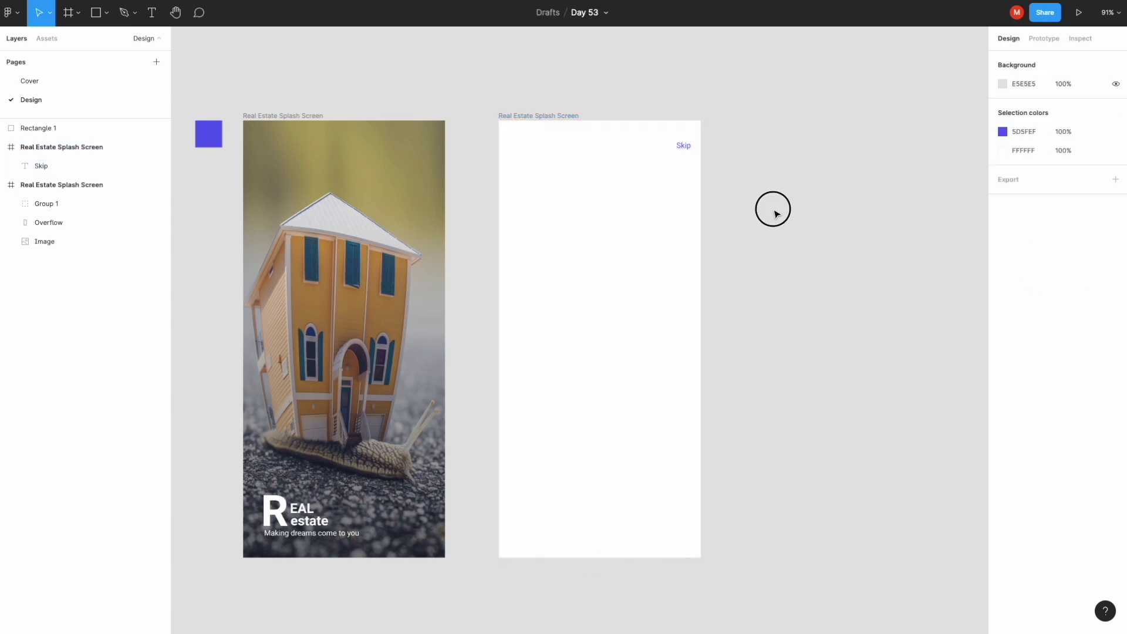
Draw a 326×326 circle centred horizontally near the top of the blank screen
{"action": "left_click", "coordinate": [105, 13]}
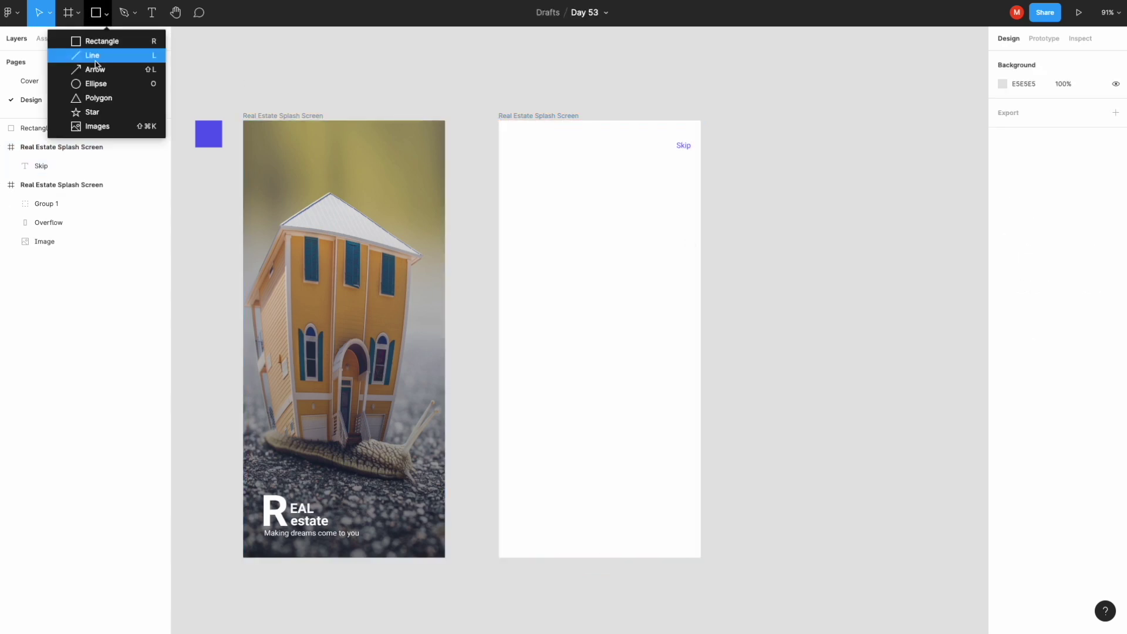
{"action": "left_click", "coordinate": [97, 83]}
{"action": "left_click_drag", "start_coordinate": [529, 201], "coordinate": [670, 376]}
{"action": "mouse_move", "coordinate": [632, 314]}
{"action": "left_mouse_down"}
{"action": "mouse_move", "coordinate": [611, 312]}
{"action": "mouse_move", "coordinate": [622, 280]}
{"action": "left_mouse_up"}
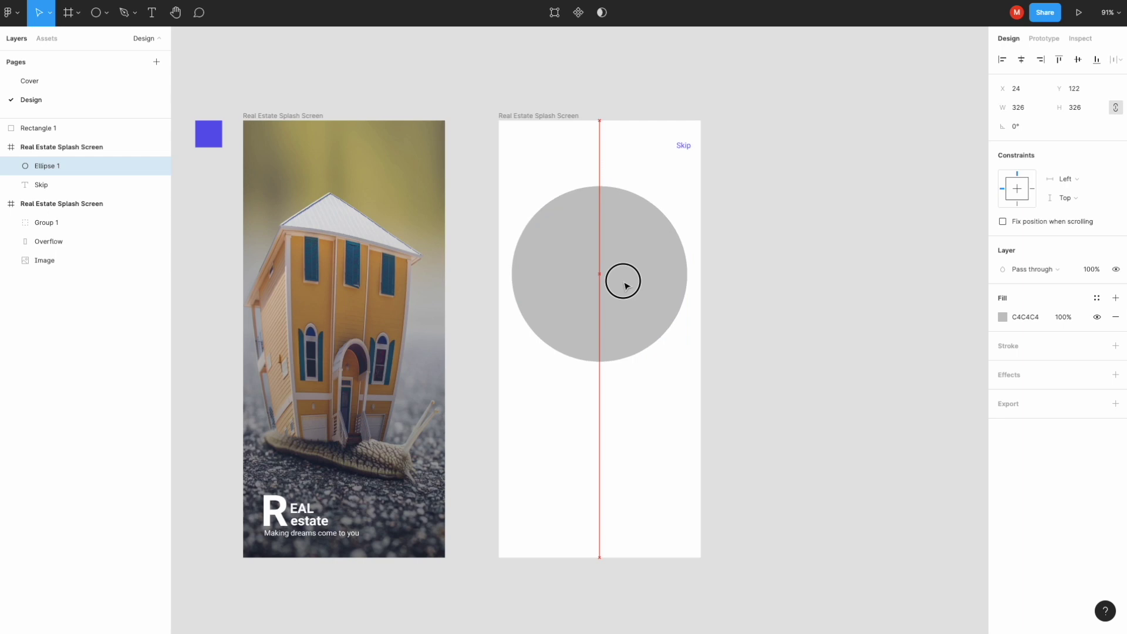
Change the circle's fill from Solid to the house-and-blueprints image
{"action": "left_click", "coordinate": [1003, 317]}
{"action": "left_click", "coordinate": [868, 320]}
{"action": "left_click", "coordinate": [881, 390]}
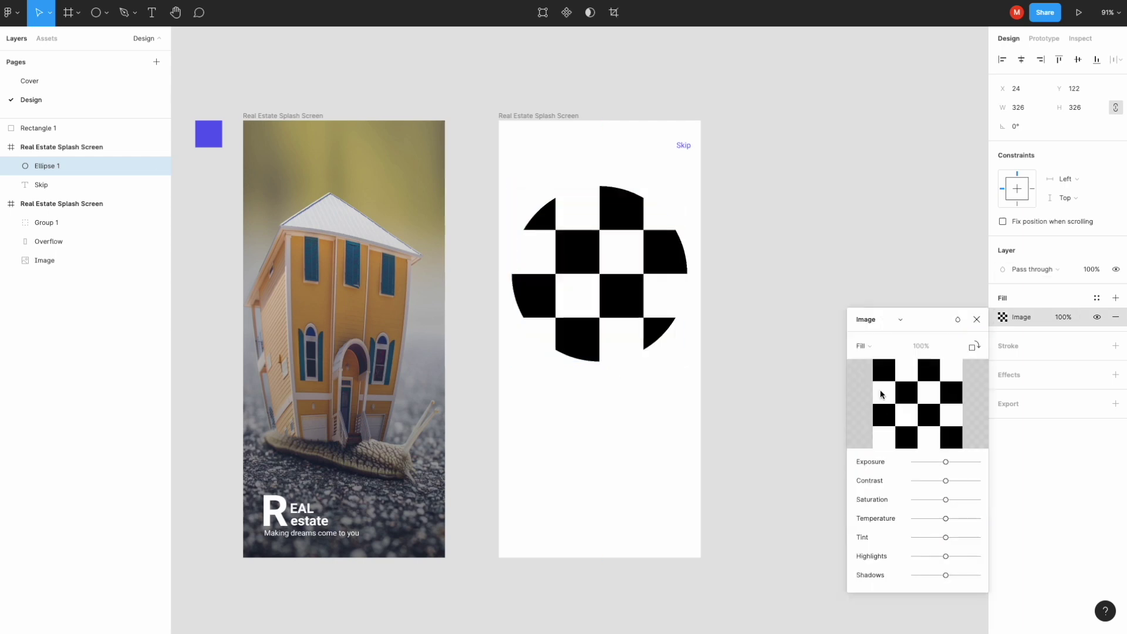
{"action": "scroll", "coordinate": [602, 310], "scroll_direction": "down", "scroll_amount": 10}
{"action": "double_click", "coordinate": [452, 354]}
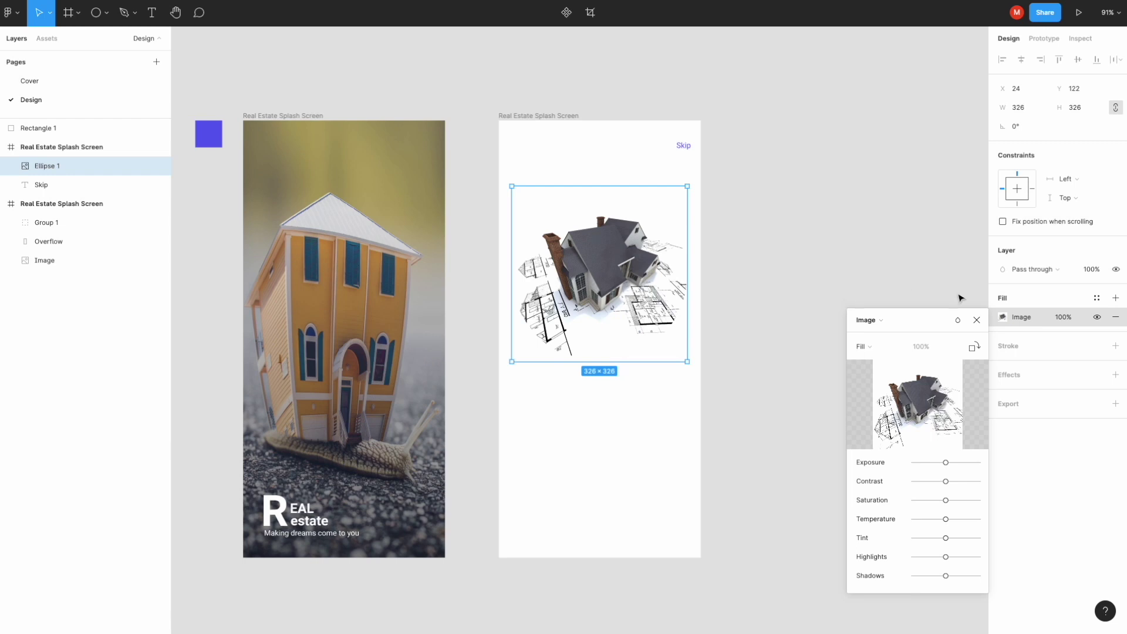
{"action": "left_click", "coordinate": [805, 360]}
Start a caption text box below the house image
{"action": "scroll", "coordinate": [667, 430], "scroll_direction": "up", "scroll_amount": 2}
{"action": "scroll", "coordinate": [670, 433], "scroll_direction": "up", "scroll_amount": 2}
{"action": "scroll", "coordinate": [670, 433], "scroll_direction": "up", "scroll_amount": 1}
{"action": "key", "text": "t"}
{"action": "left_click", "coordinate": [562, 372]}
{"action": "type", "text": "Our reputation is"}
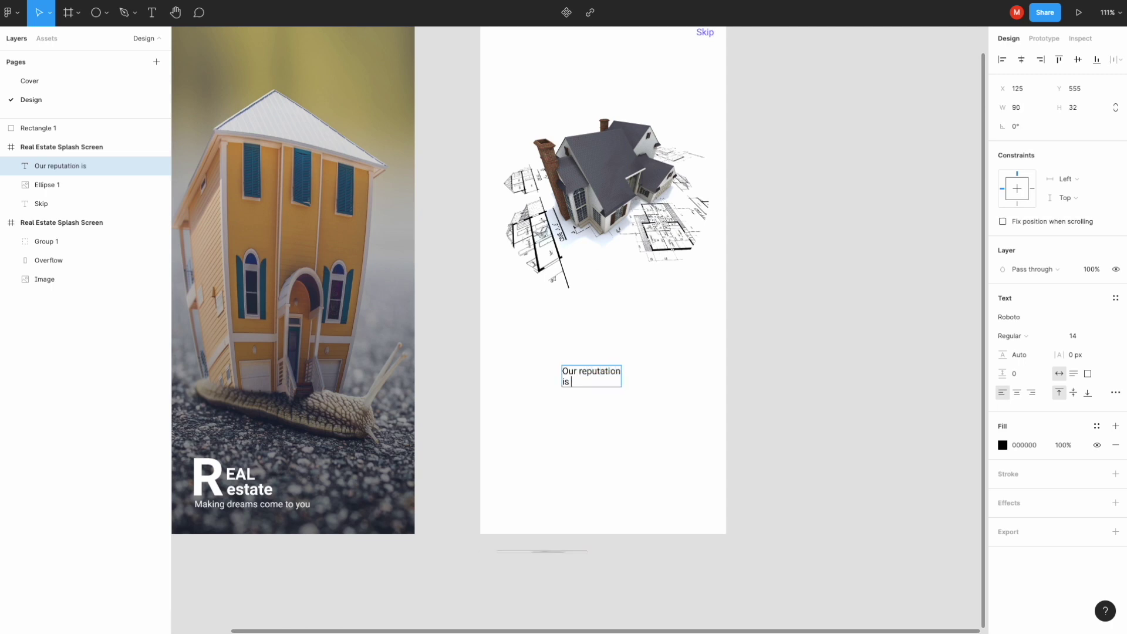
Type the caption 'Our reputation is an solid as concrete.' and centre-align it
{"action": "type", "text": "an"}
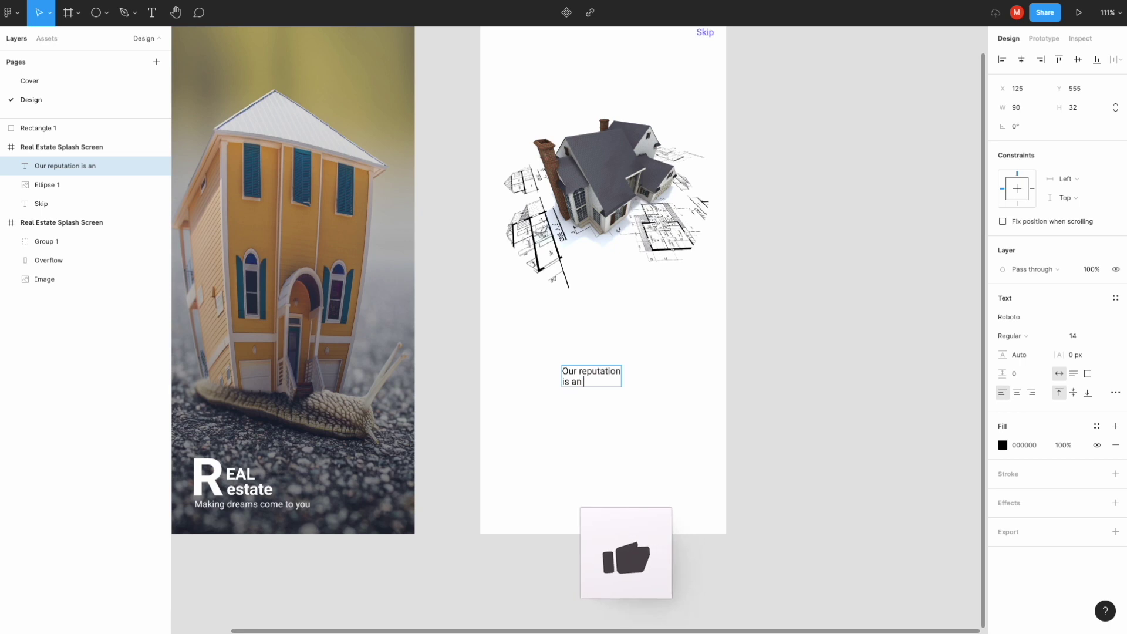
{"action": "type", "text": " solif a"}
{"action": "key", "text": "BackSpace"}
{"action": "key", "text": "BackSpace"}
{"action": "key", "text": "BackSpace"}
{"action": "type", "text": "d as "}
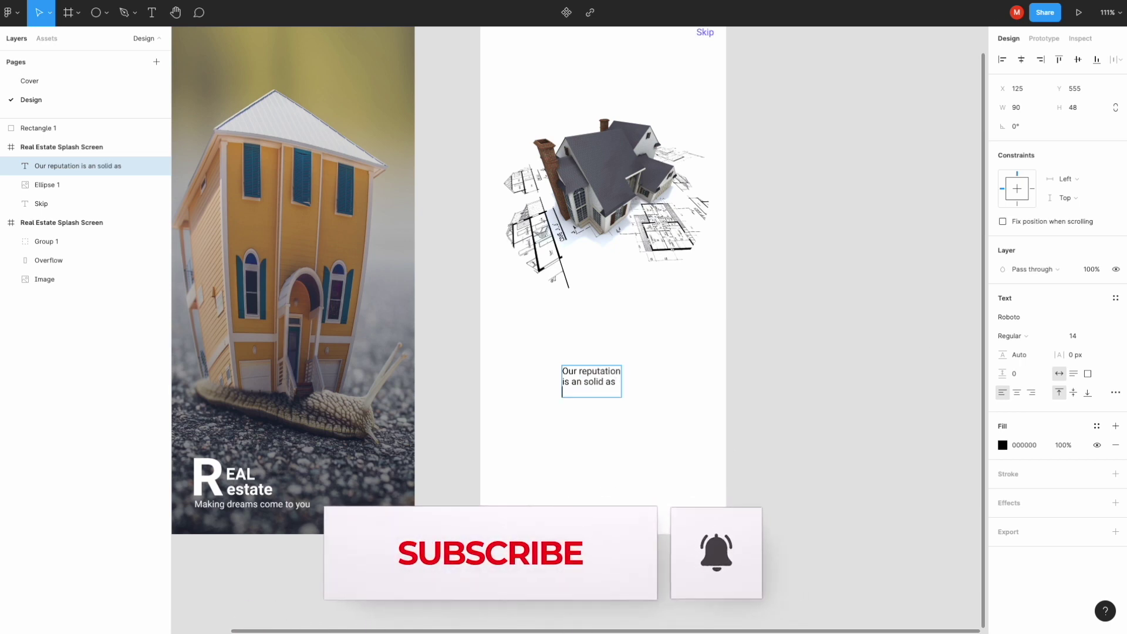
{"action": "type", "text": "concrete"}
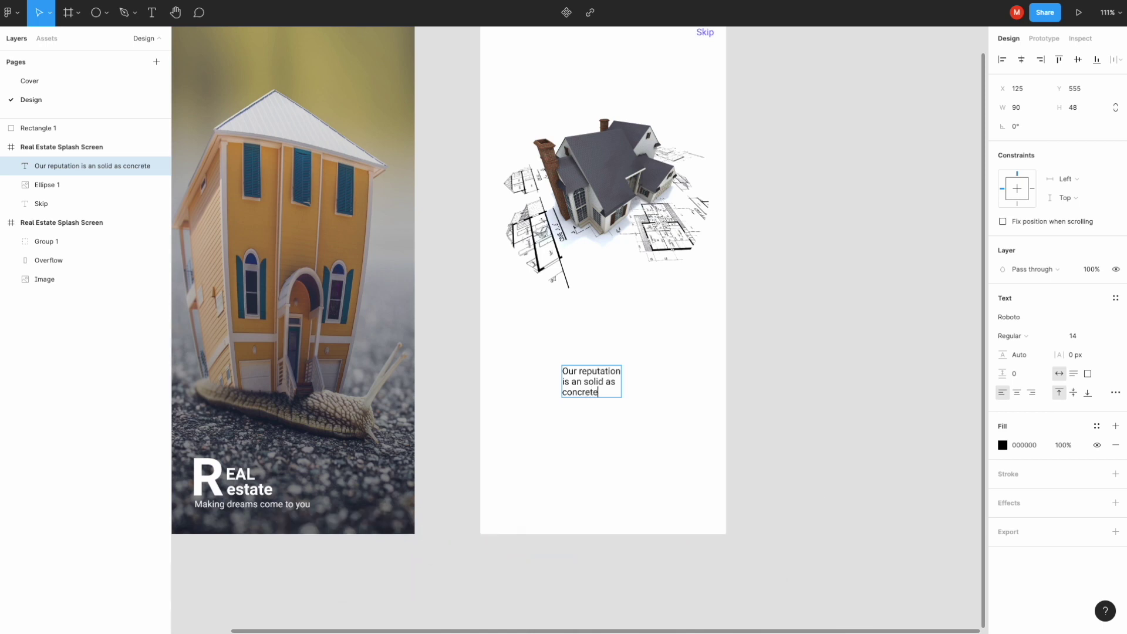
{"action": "key", "text": "ctrl+a"}
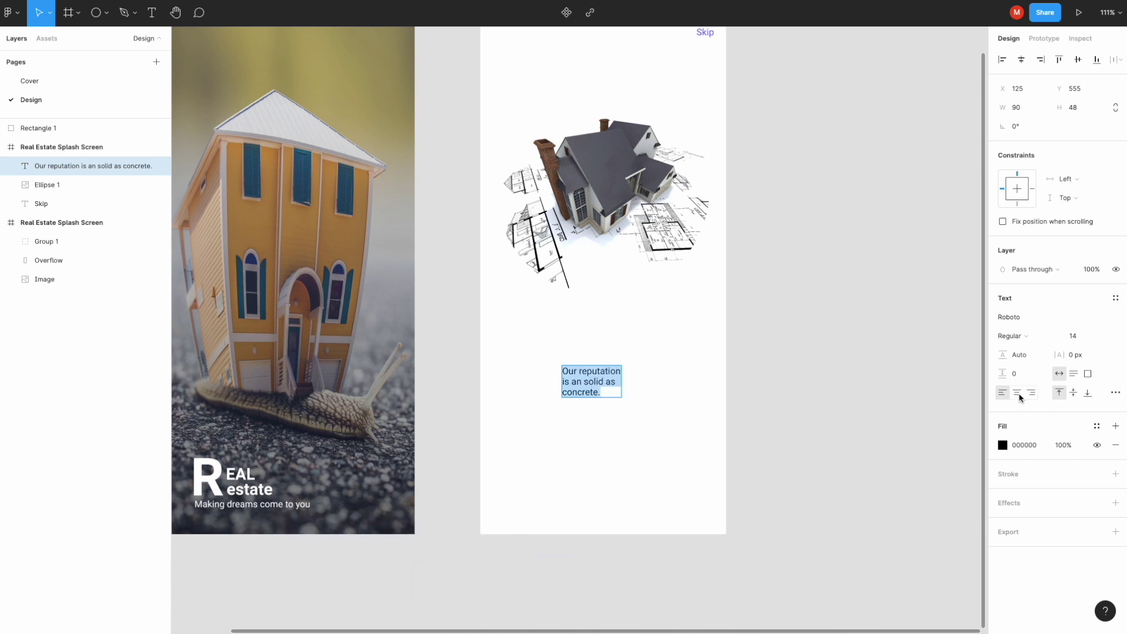
{"action": "left_click", "coordinate": [1017, 392]}
Set the caption's font size to 25
{"action": "left_click", "coordinate": [1080, 336]}
{"action": "type", "text": "35"}
{"action": "key", "text": "Return"}
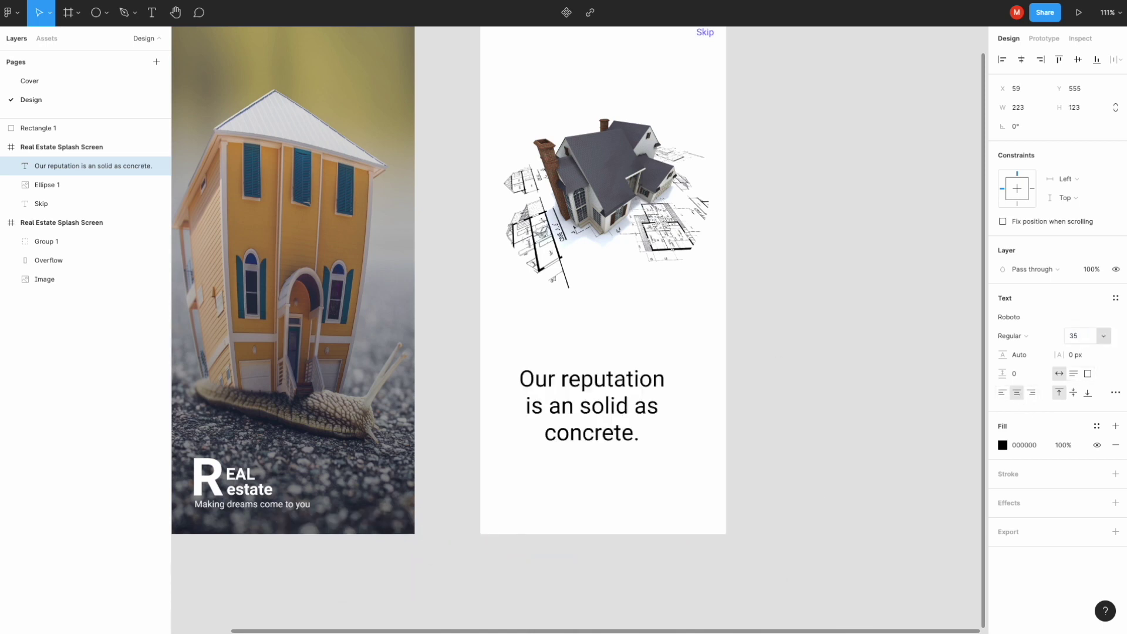
{"action": "left_click", "coordinate": [1082, 337]}
{"action": "type", "text": "25"}
{"action": "key", "text": "Return"}
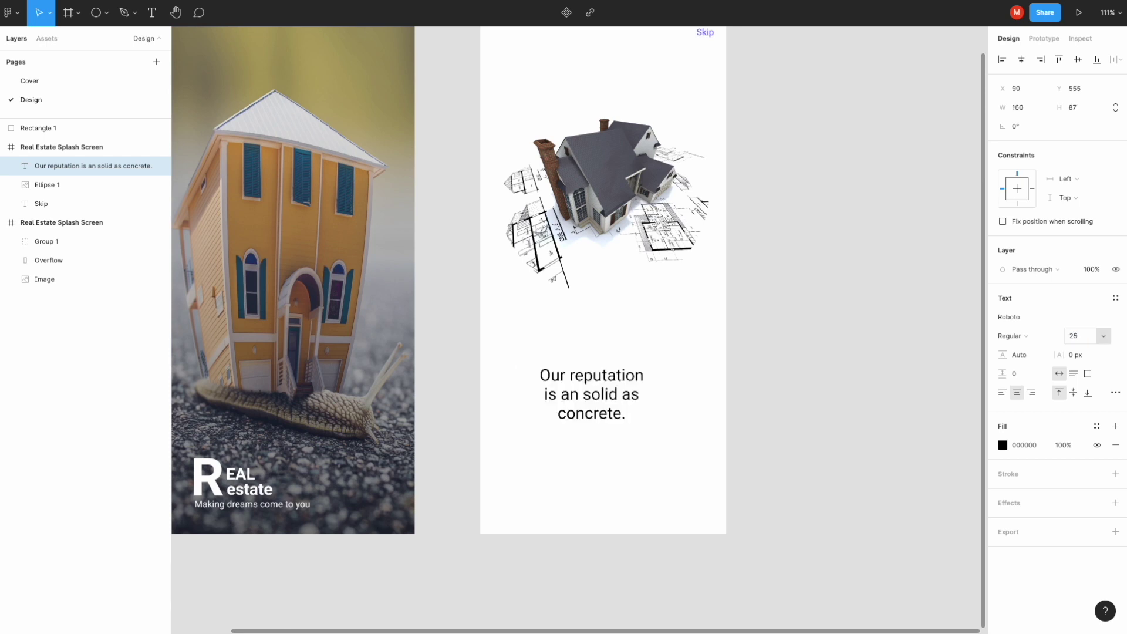
{"action": "key", "text": "Escape"}
Centre the caption horizontally beneath the house image
{"action": "left_click_drag", "start_coordinate": [571, 422], "coordinate": [582, 387]}
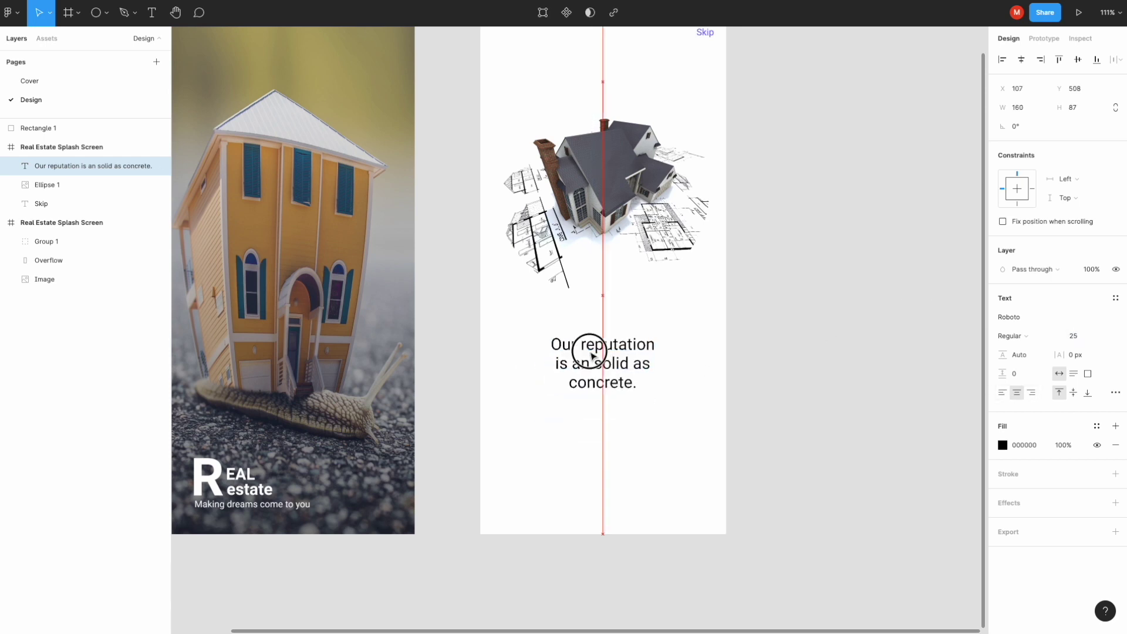
{"action": "left_click", "coordinate": [781, 329]}
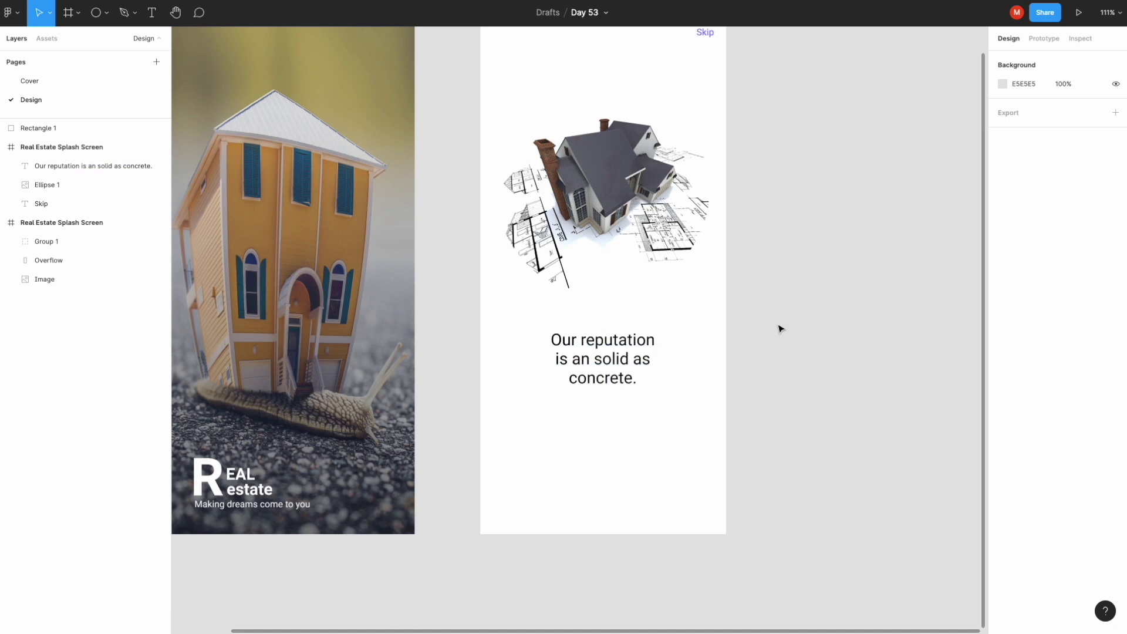
{"action": "scroll", "coordinate": [781, 329], "scroll_direction": "down", "scroll_amount": 2}
{"action": "left_click", "coordinate": [106, 12]}
{"action": "left_click", "coordinate": [100, 41]}
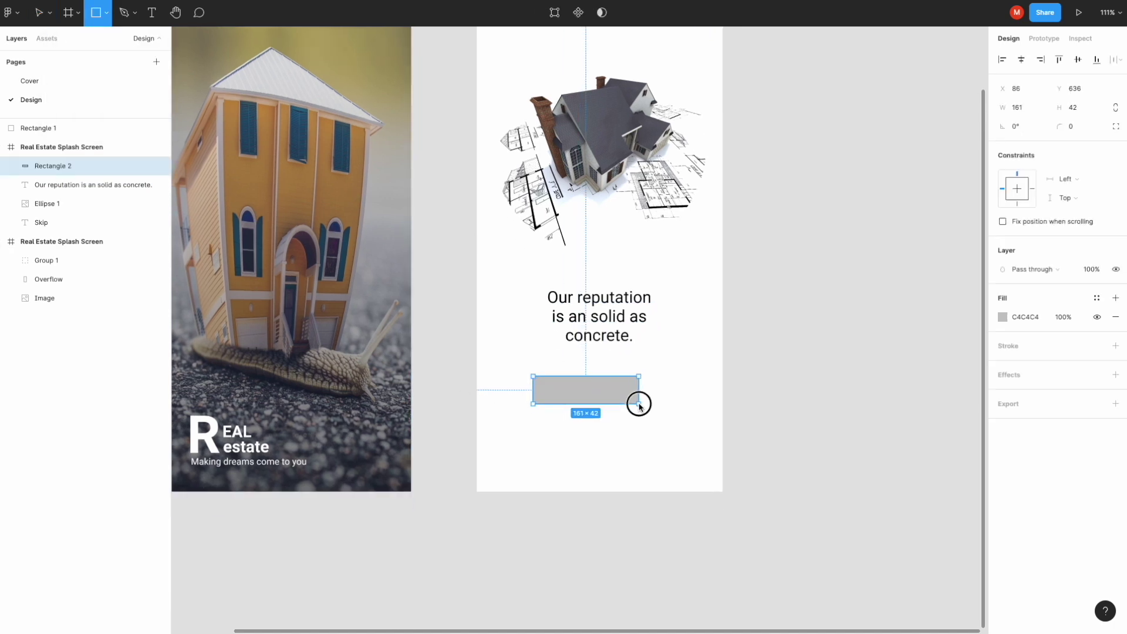
Draw a 160×50 button rectangle below the caption with corner radius 10
{"action": "left_click_drag", "start_coordinate": [534, 376], "coordinate": [639, 405]}
{"action": "type", "text": "0"}
{"action": "key", "text": "Return"}
{"action": "left_click", "coordinate": [1033, 110]}
{"action": "type", "text": "16"}
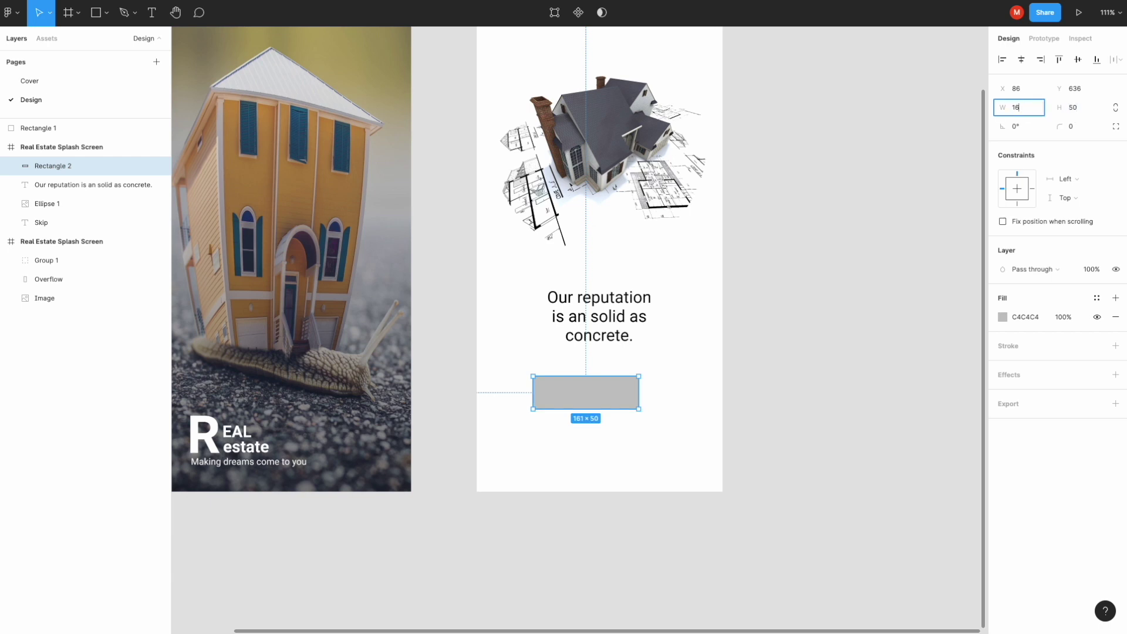
{"action": "type", "text": "0"}
{"action": "key", "text": "Return"}
{"action": "left_click", "coordinate": [1072, 127]}
{"action": "type", "text": "10"}
{"action": "key", "text": "Return"}
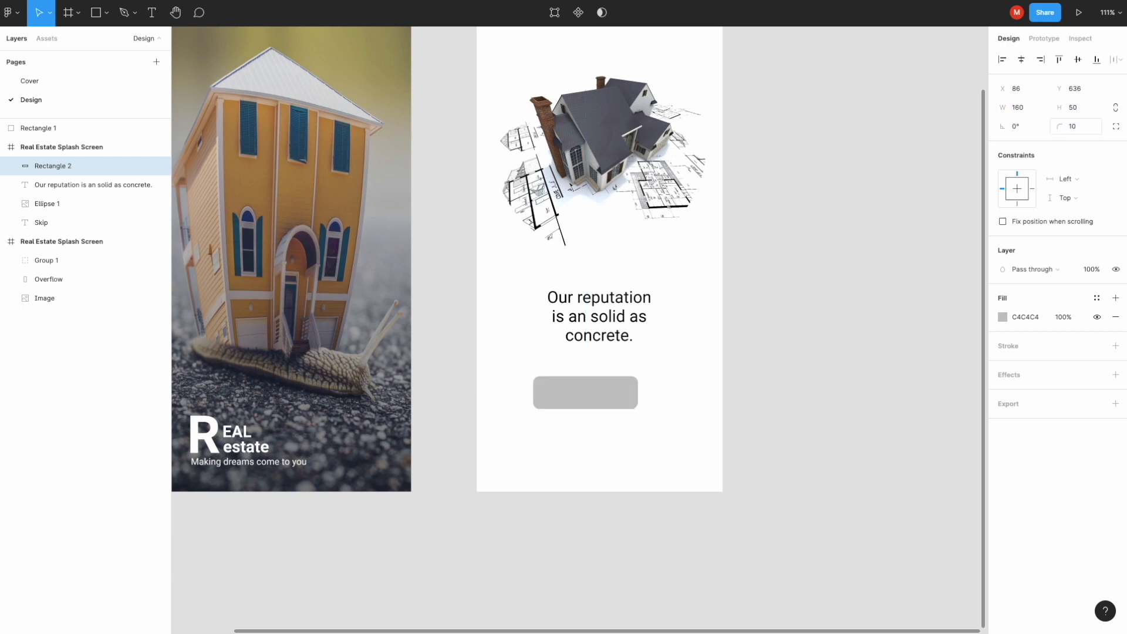
Fill the button purple 5D5FEF and centre it horizontally under the caption
{"action": "left_click", "coordinate": [1003, 317]}
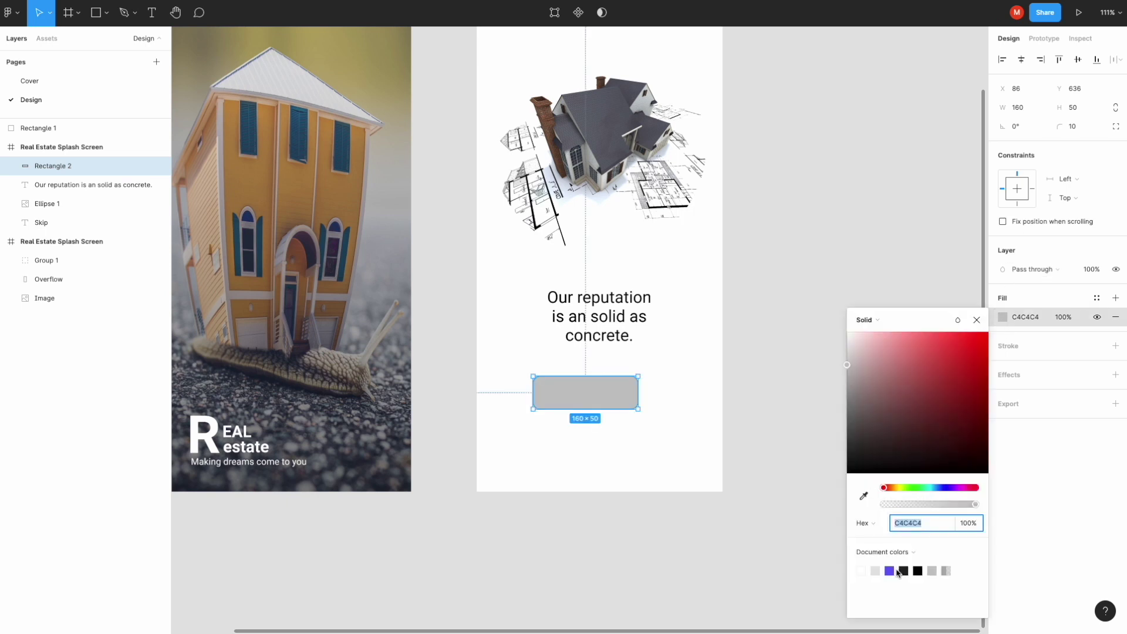
{"action": "left_click", "coordinate": [890, 570]}
{"action": "left_click", "coordinate": [977, 320]}
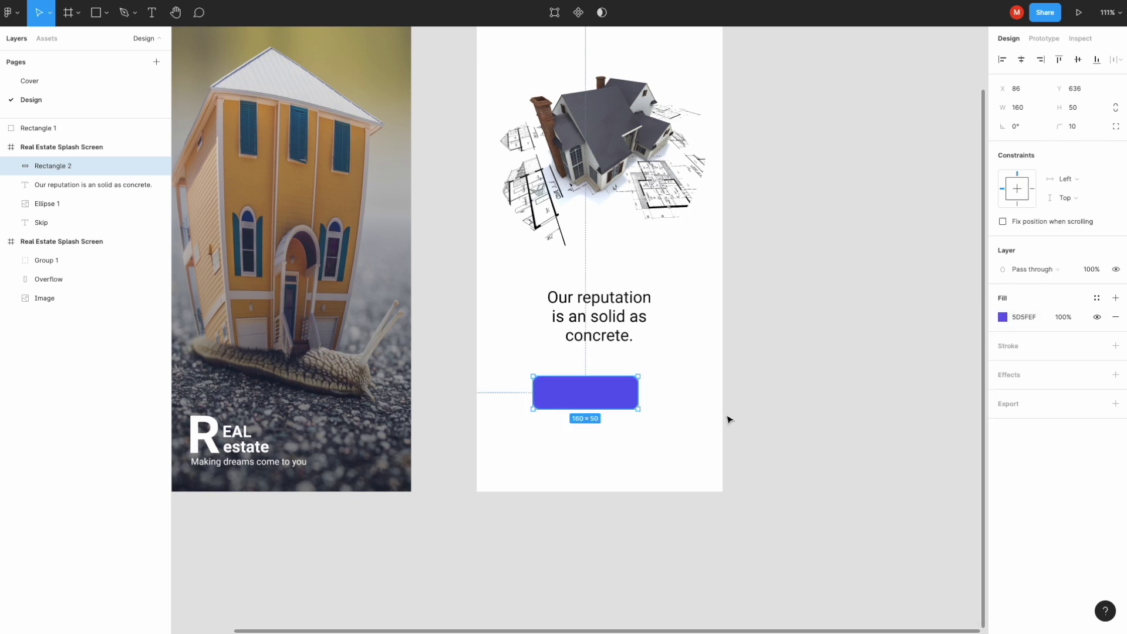
{"action": "left_click", "coordinate": [1022, 59]}
{"action": "left_click_drag", "start_coordinate": [613, 394], "coordinate": [613, 398]}
{"action": "scroll", "coordinate": [613, 398], "scroll_direction": "up", "scroll_amount": 5}
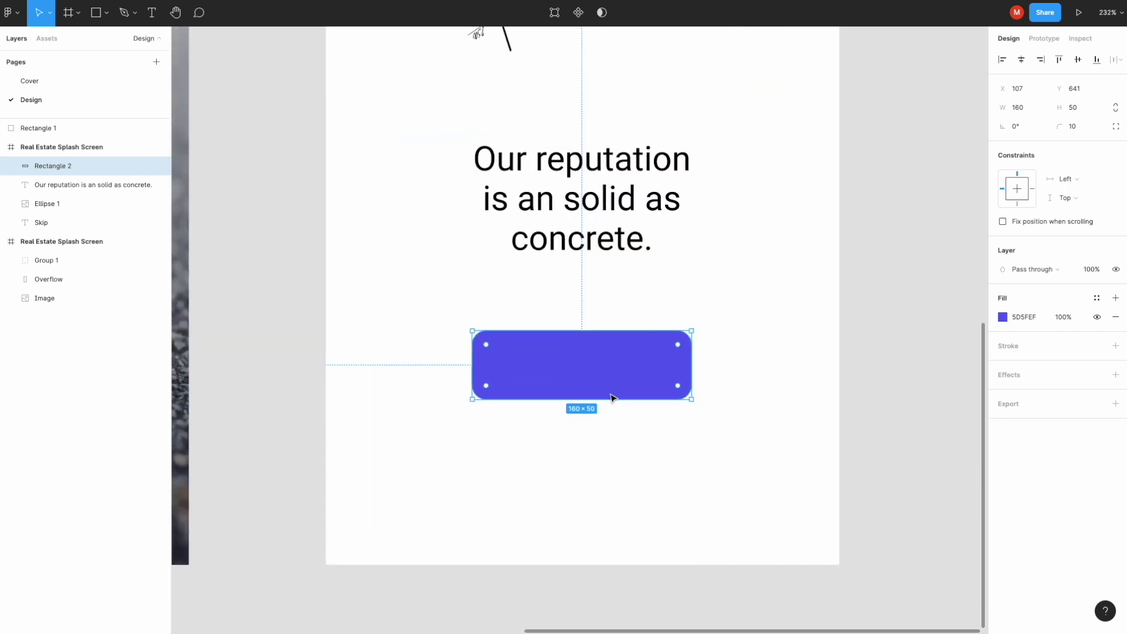
{"action": "left_click", "coordinate": [561, 453]}
Add a white 'Next' label centred on the button
{"action": "key", "text": "t"}
{"action": "left_click", "coordinate": [531, 382]}
{"action": "type", "text": "Next"}
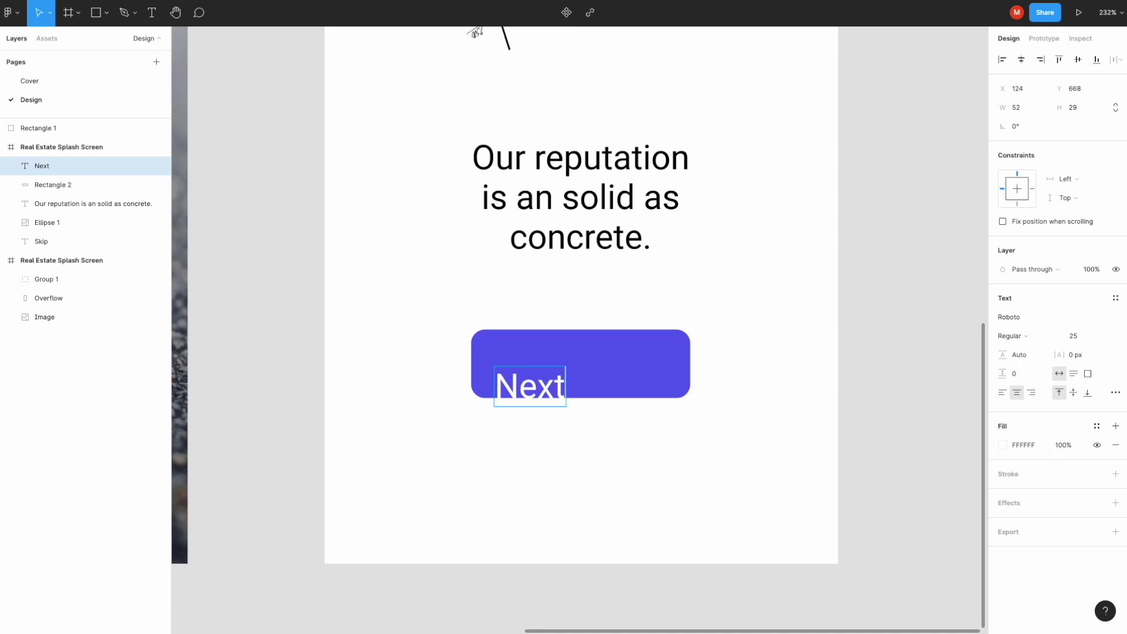
{"action": "key", "text": "Escape"}
{"action": "left_click_drag", "start_coordinate": [531, 382], "coordinate": [582, 359]}
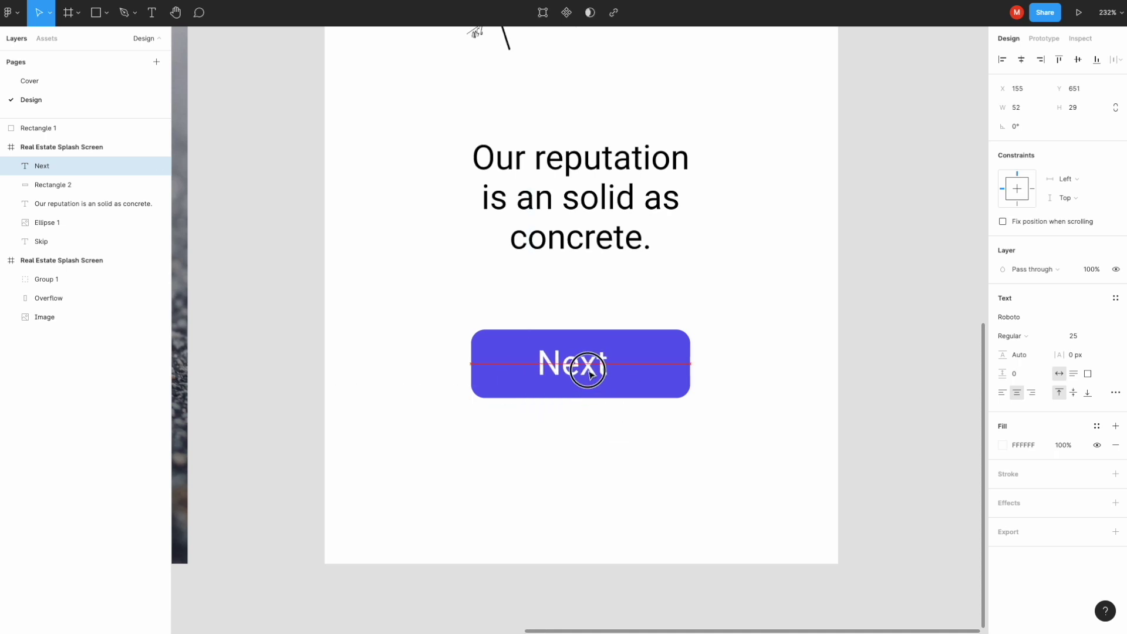
{"action": "left_click", "coordinate": [759, 367]}
{"action": "scroll", "coordinate": [760, 367], "scroll_direction": "down", "scroll_amount": 4}
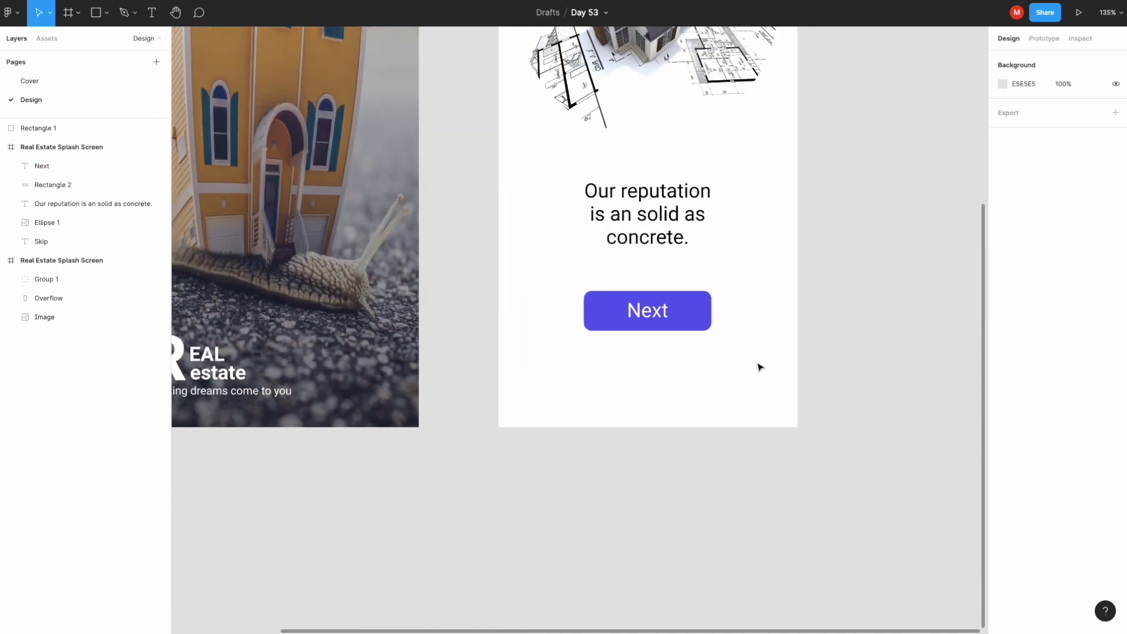
{"action": "scroll", "coordinate": [635, 388], "scroll_direction": "up", "scroll_amount": 5}
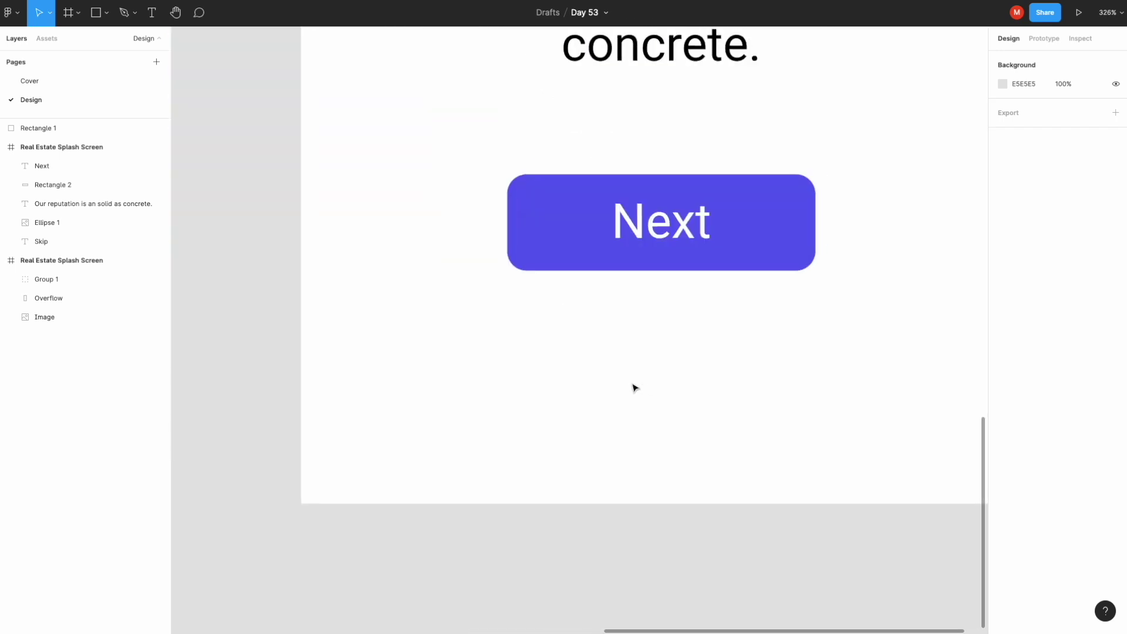
{"action": "scroll", "coordinate": [634, 385], "scroll_direction": "up", "scroll_amount": 3}
{"action": "left_click", "coordinate": [106, 12]}
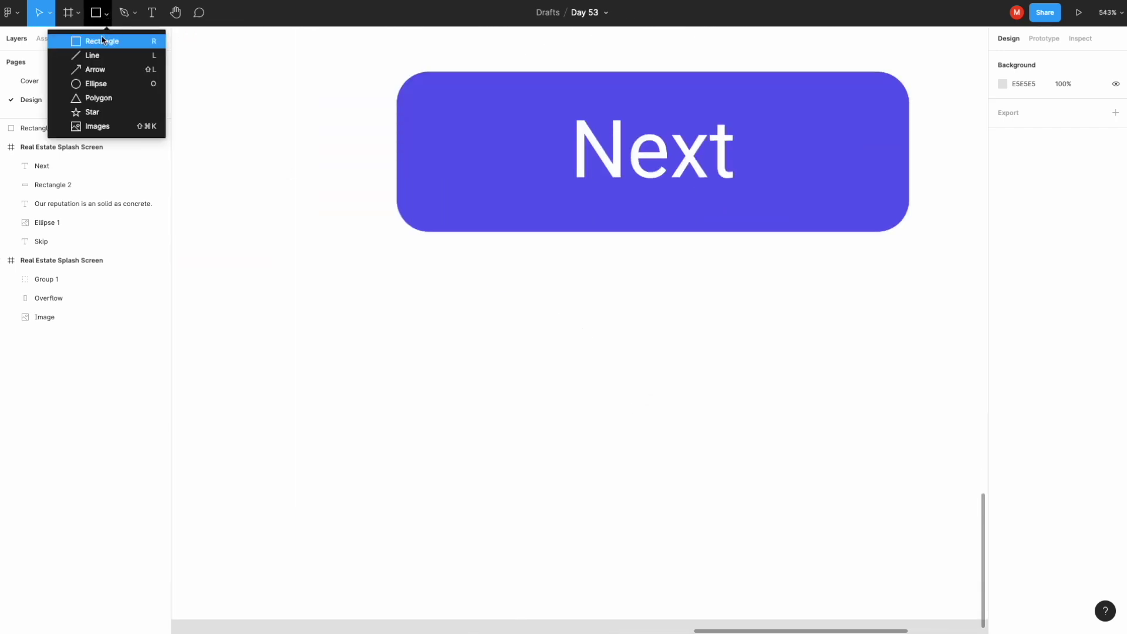
Draw a 20×3 bar below Next with radius 11 and purple 5D5FEF fill
{"action": "left_click", "coordinate": [94, 40]}
{"action": "left_click_drag", "start_coordinate": [473, 277], "coordinate": [575, 285]}
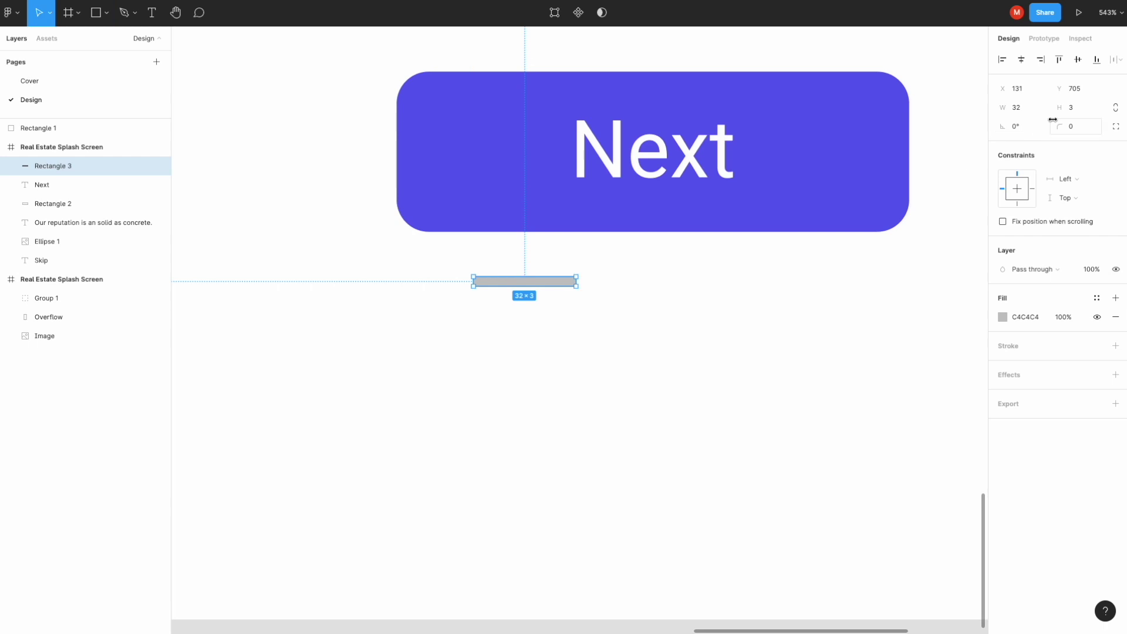
{"action": "left_click", "coordinate": [1021, 107]}
{"action": "type", "text": "20"}
{"action": "key", "text": "Return"}
{"action": "left_click_drag", "start_coordinate": [1062, 127], "coordinate": [61, 135]}
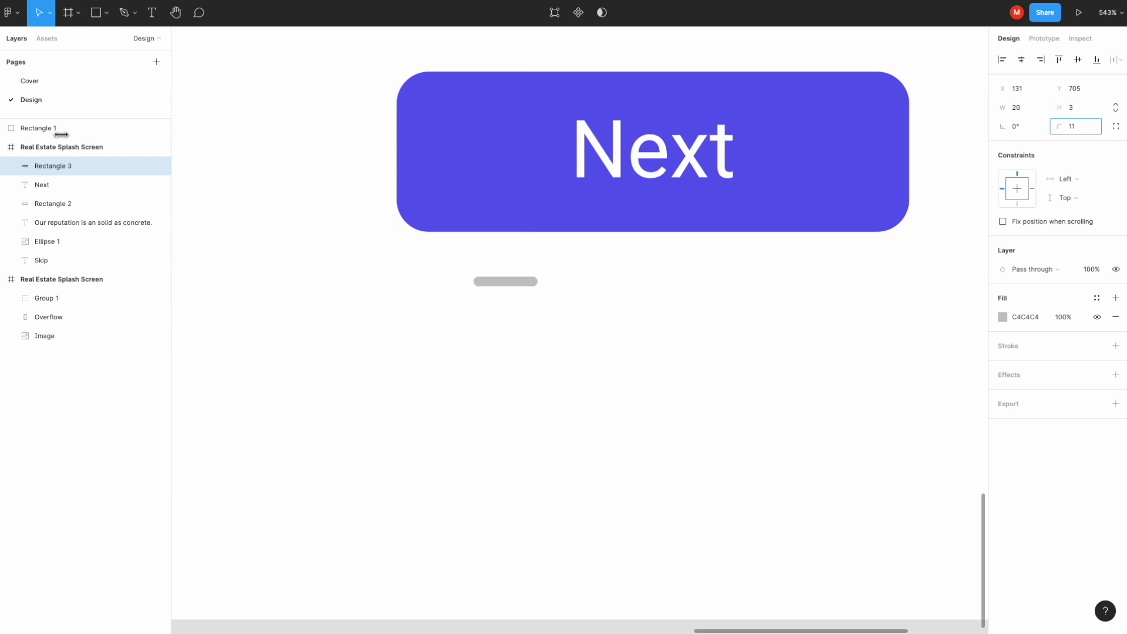
{"action": "left_click", "coordinate": [1003, 317]}
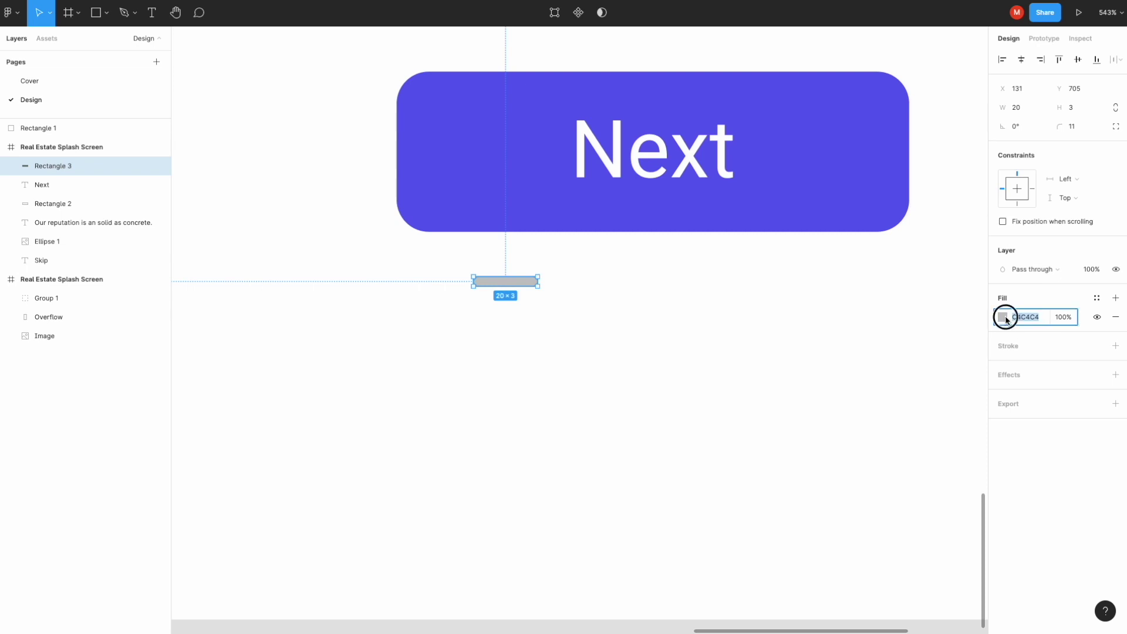
{"action": "left_click", "coordinate": [875, 568]}
{"action": "left_click", "coordinate": [972, 294]}
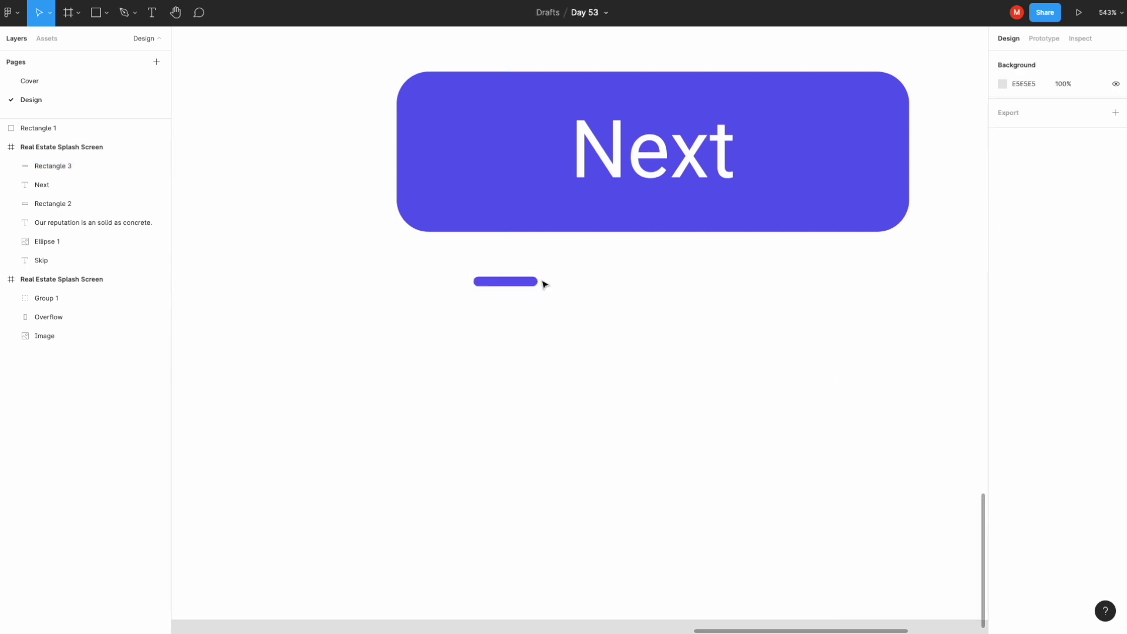
Duplicate the bar into two 3×3 dots spaced 5 px apart to its right
{"action": "left_click_drag", "start_coordinate": [505, 281], "coordinate": [585, 287]}
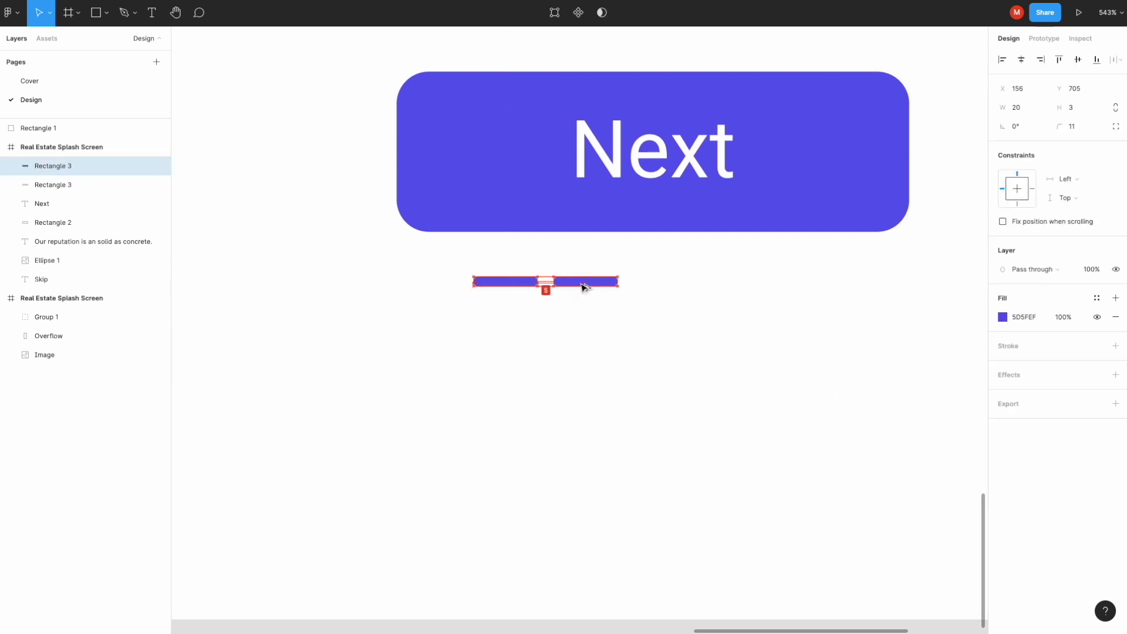
{"action": "left_click", "coordinate": [1026, 110]}
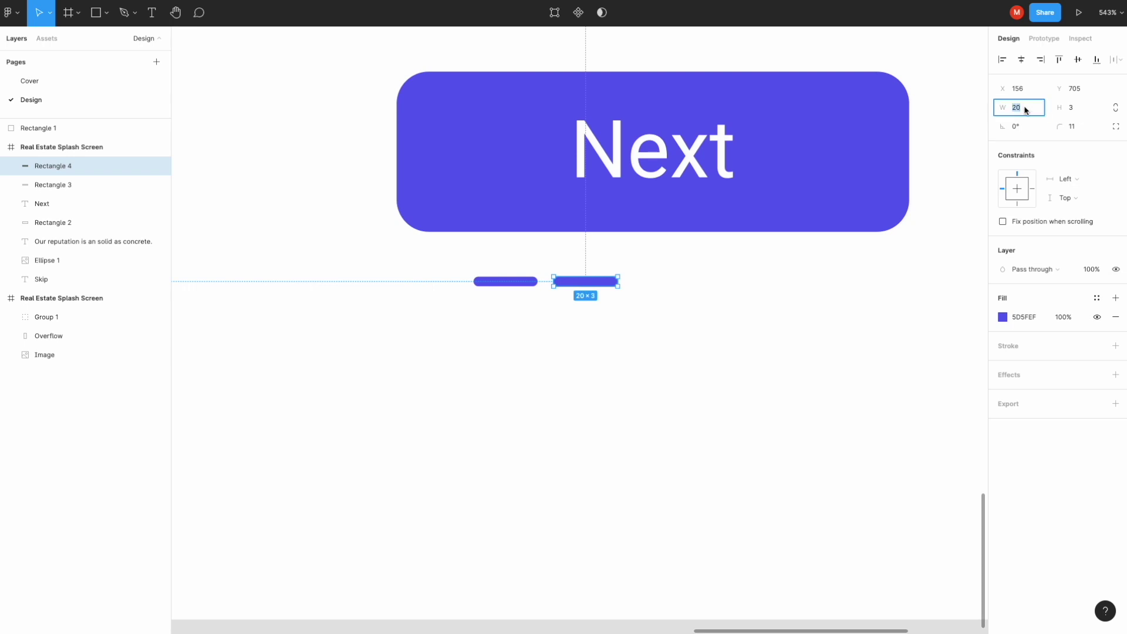
{"action": "type", "text": "3"}
{"action": "key", "text": "Return"}
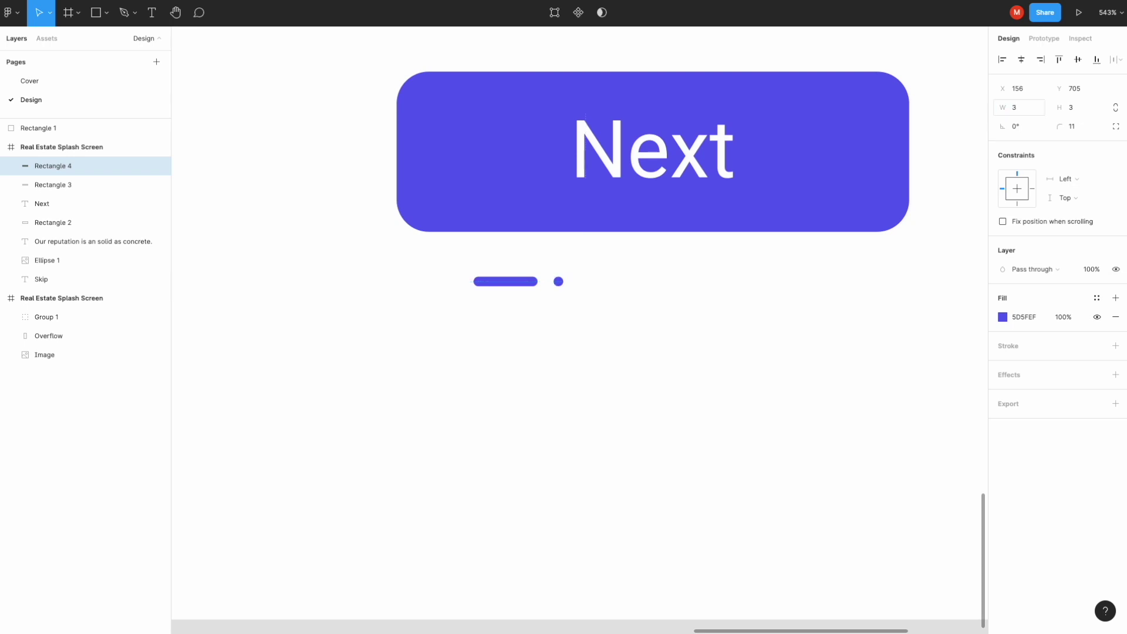
{"action": "scroll", "coordinate": [546, 264], "scroll_direction": "up", "scroll_amount": 5}
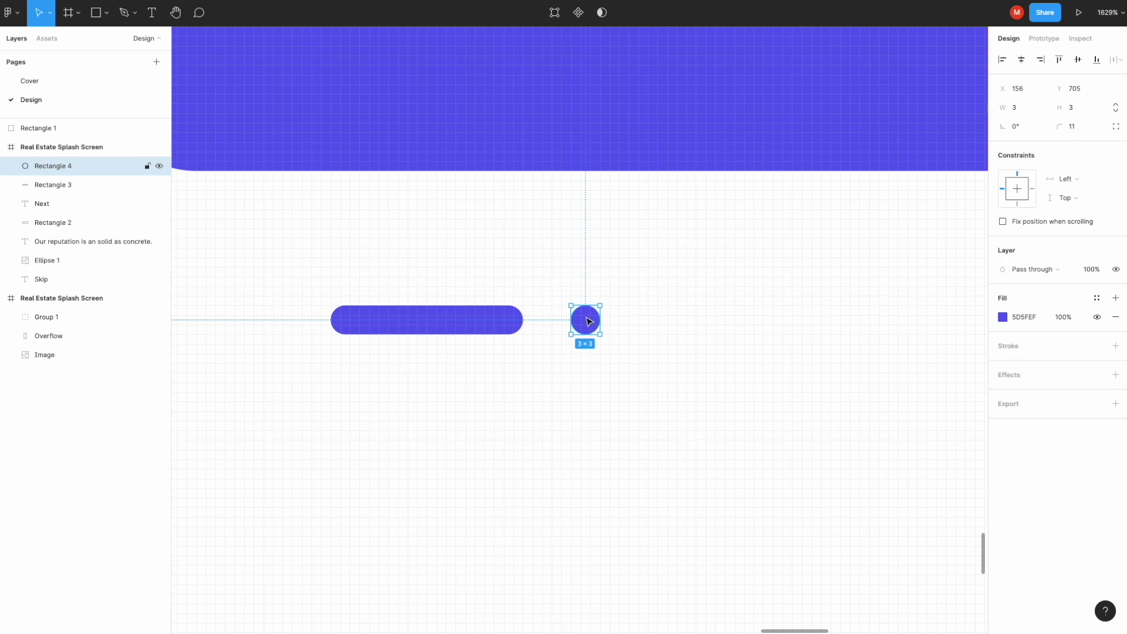
{"action": "left_click_drag", "start_coordinate": [589, 321], "coordinate": [663, 321]}
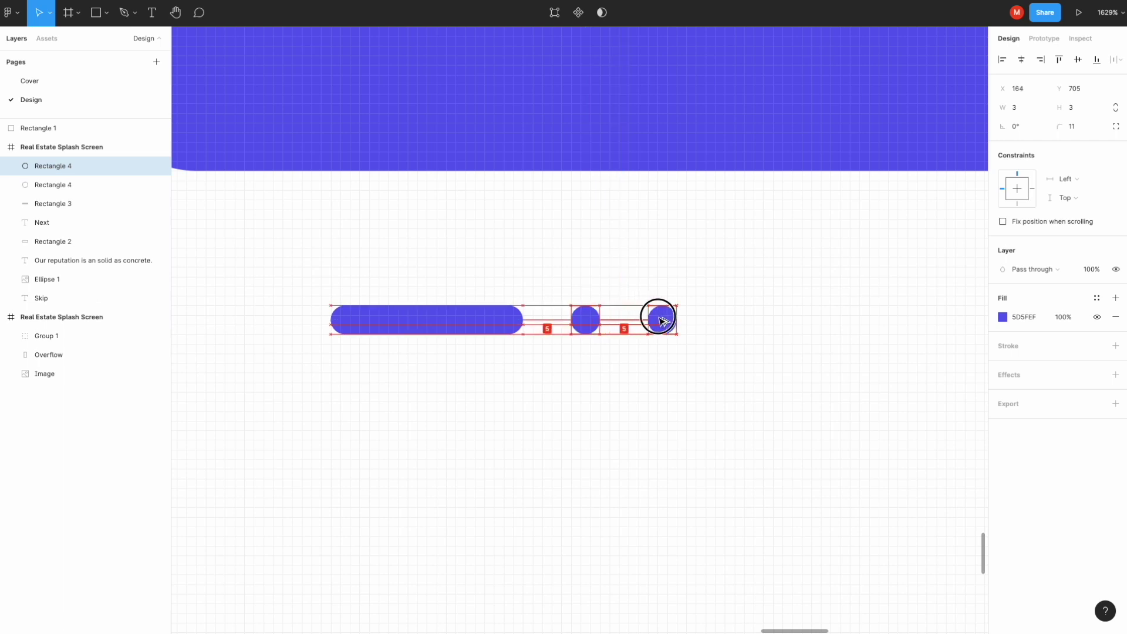
{"action": "scroll", "coordinate": [660, 390], "scroll_direction": "down", "scroll_amount": 4}
Set the two dots to 50% opacity
{"action": "left_click_drag", "start_coordinate": [684, 397], "coordinate": [554, 347]}
{"action": "left_click", "coordinate": [673, 393]}
{"action": "left_click_drag", "start_coordinate": [673, 392], "coordinate": [621, 360]}
{"action": "left_click", "coordinate": [1063, 364]}
{"action": "key", "text": "Return"}
{"action": "left_click", "coordinate": [672, 390]}
Centre the three indicator shapes under the Next button and group them as Group 2
{"action": "left_click_drag", "start_coordinate": [677, 396], "coordinate": [528, 317]}
{"action": "scroll", "coordinate": [687, 405], "scroll_direction": "down", "scroll_amount": 3}
{"action": "scroll", "coordinate": [687, 405], "scroll_direction": "right", "scroll_amount": 2}
{"action": "left_click_drag", "start_coordinate": [540, 374], "coordinate": [609, 378]}
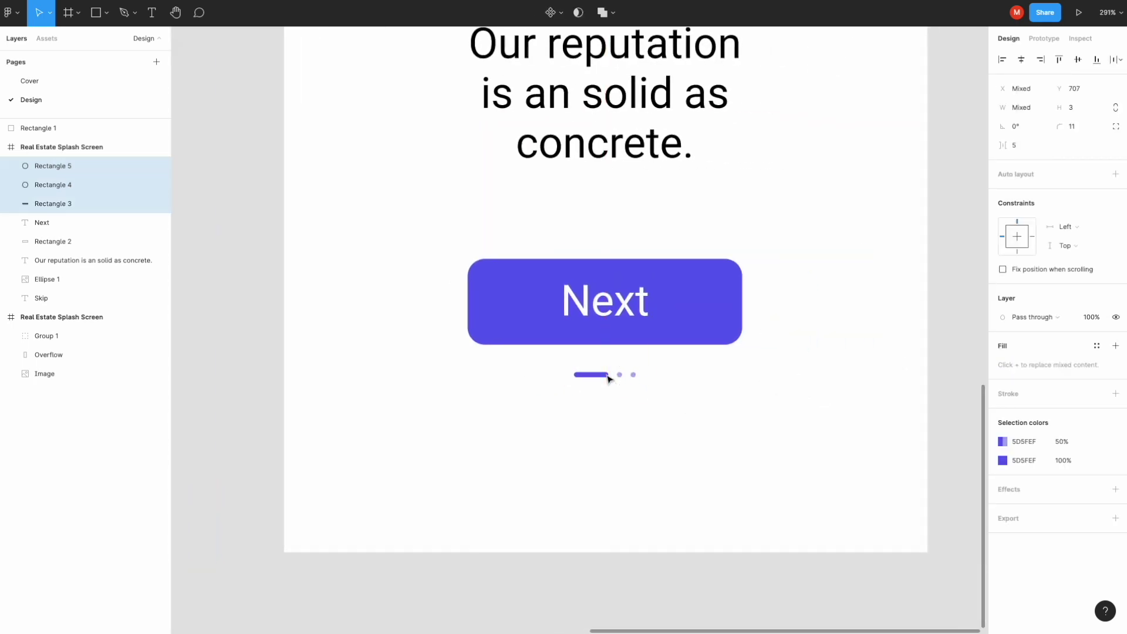
{"action": "key", "text": "ctrl+g"}
{"action": "scroll", "coordinate": [652, 422], "scroll_direction": "down", "scroll_amount": 2}
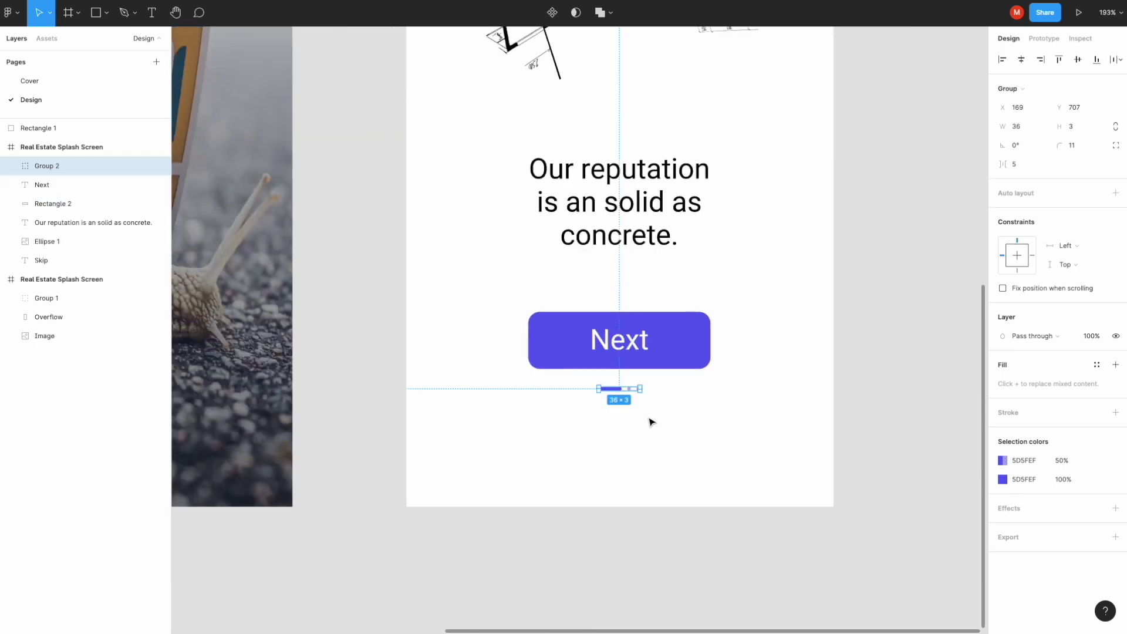
{"action": "left_click", "coordinate": [644, 461]}
{"action": "scroll", "coordinate": [644, 461], "scroll_direction": "down", "scroll_amount": 2}
Duplicate the onboarding screen to create a third screen on its right
{"action": "scroll", "coordinate": [640, 463], "scroll_direction": "down", "scroll_amount": 1}
{"action": "scroll", "coordinate": [622, 468], "scroll_direction": "down", "scroll_amount": 2}
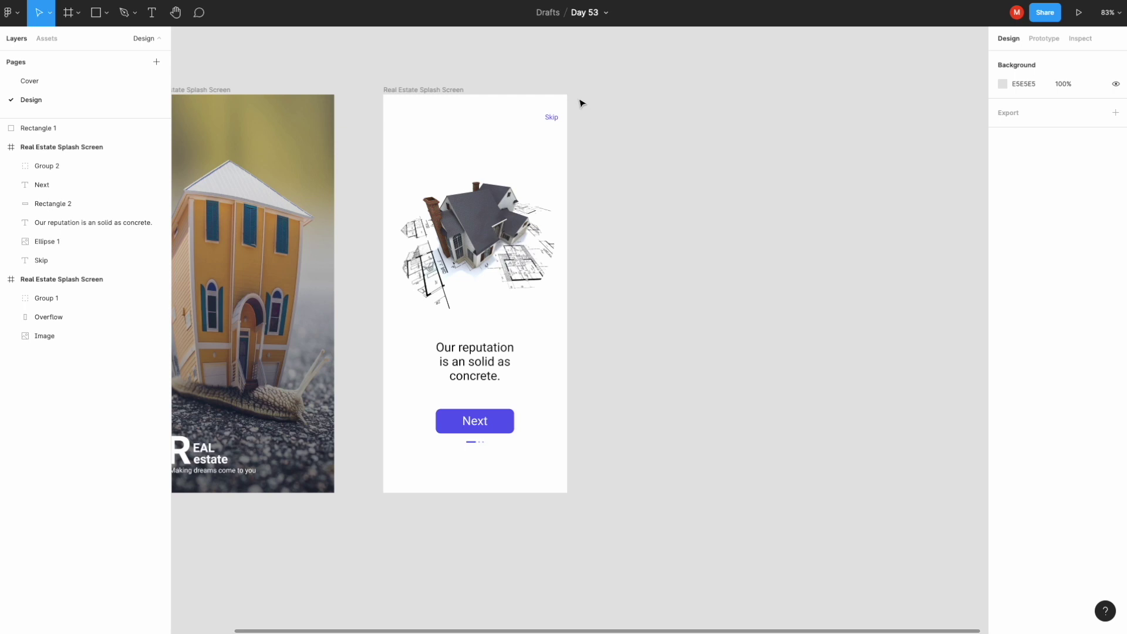
{"action": "left_click", "coordinate": [425, 90]}
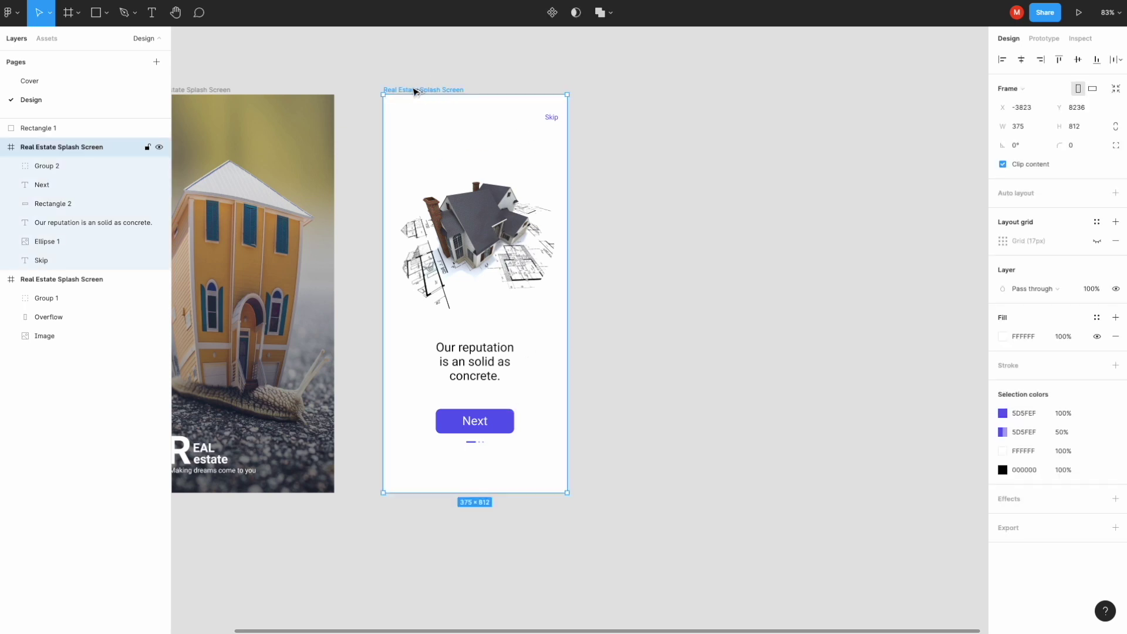
{"action": "left_click_drag", "start_coordinate": [416, 91], "coordinate": [650, 88]}
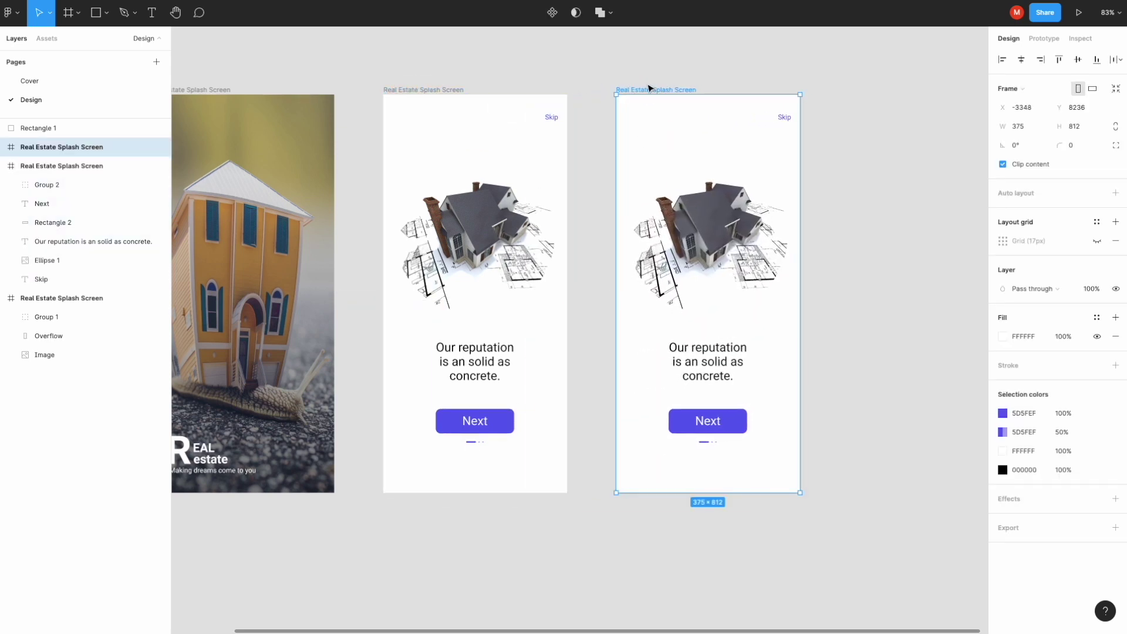
{"action": "scroll", "coordinate": [799, 212], "scroll_direction": "right", "scroll_amount": 2}
{"action": "scroll", "coordinate": [809, 224], "scroll_direction": "right", "scroll_amount": 1}
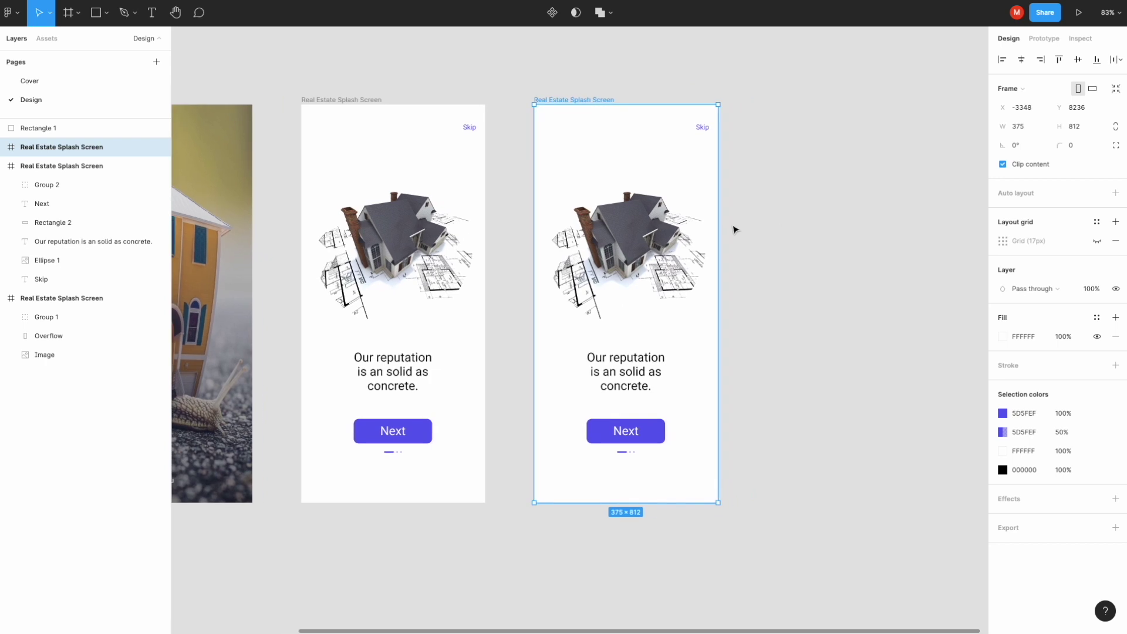
{"action": "scroll", "coordinate": [649, 387], "scroll_direction": "up", "scroll_amount": 5}
Replace the third screen's caption with 'Real Estate Service At Their Peak.'
{"action": "left_click", "coordinate": [651, 389]}
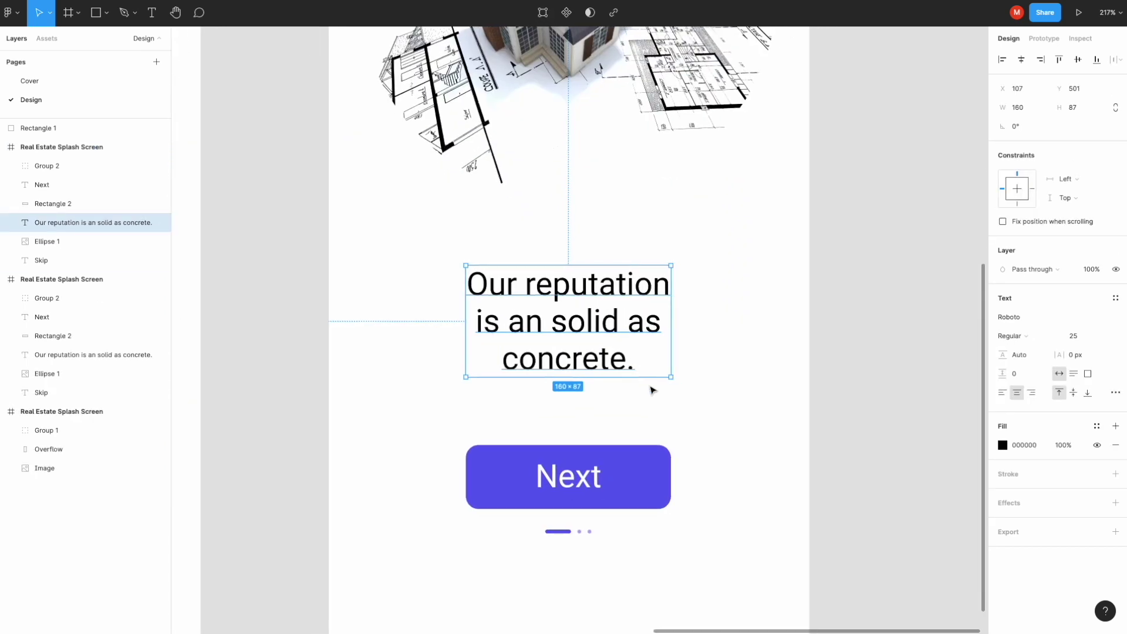
{"action": "double_click", "coordinate": [576, 330]}
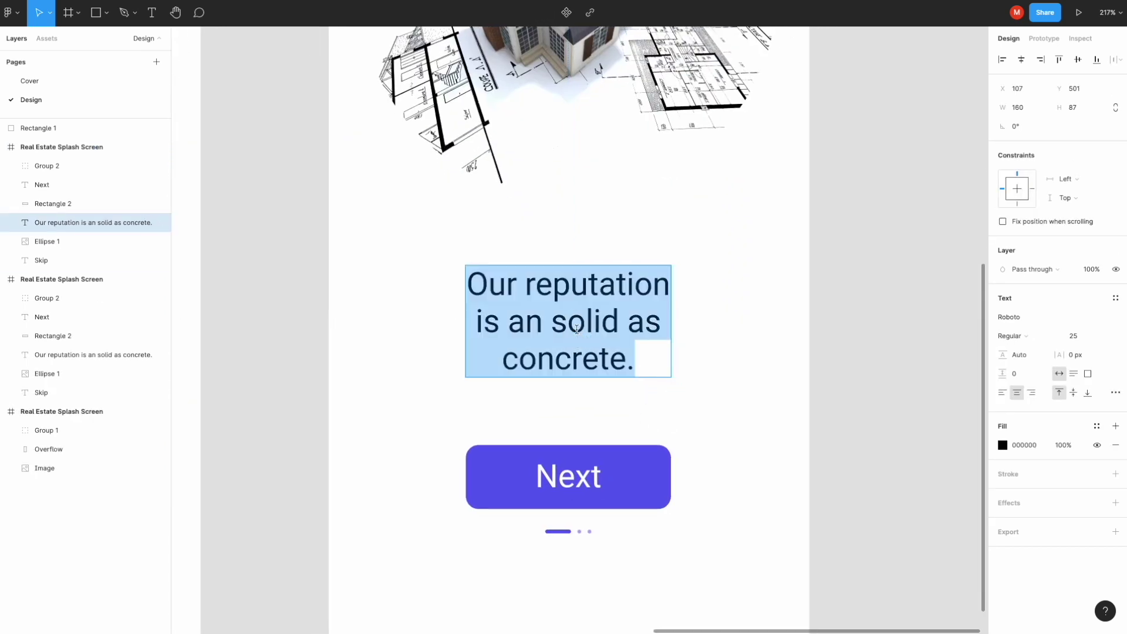
{"action": "type", "text": "Real Estate Ser"}
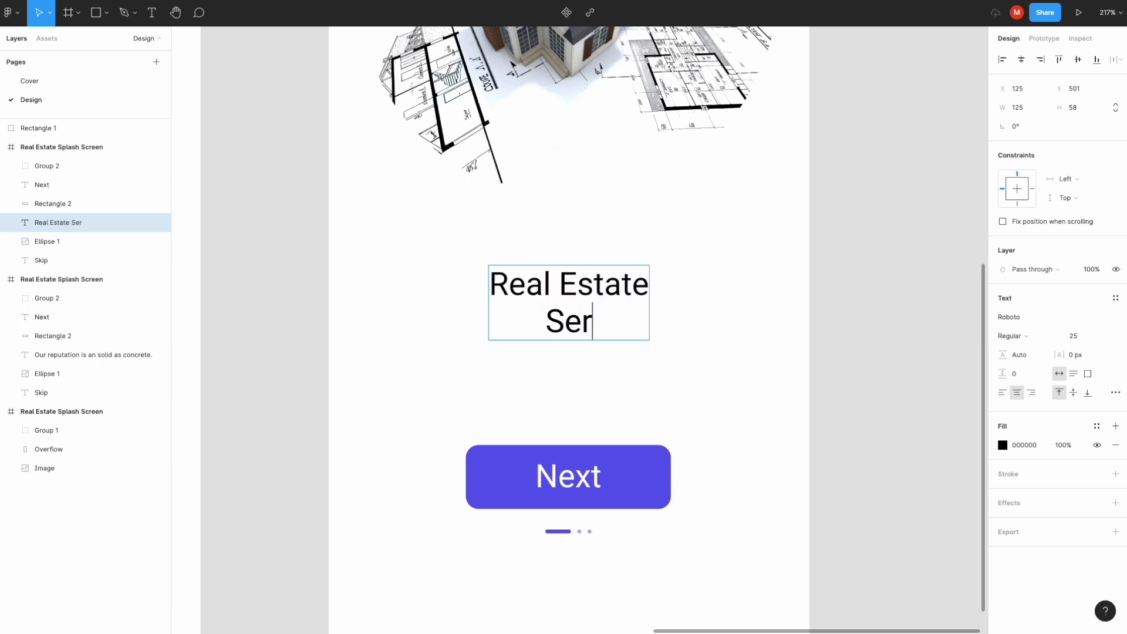
{"action": "type", "text": "vice At"}
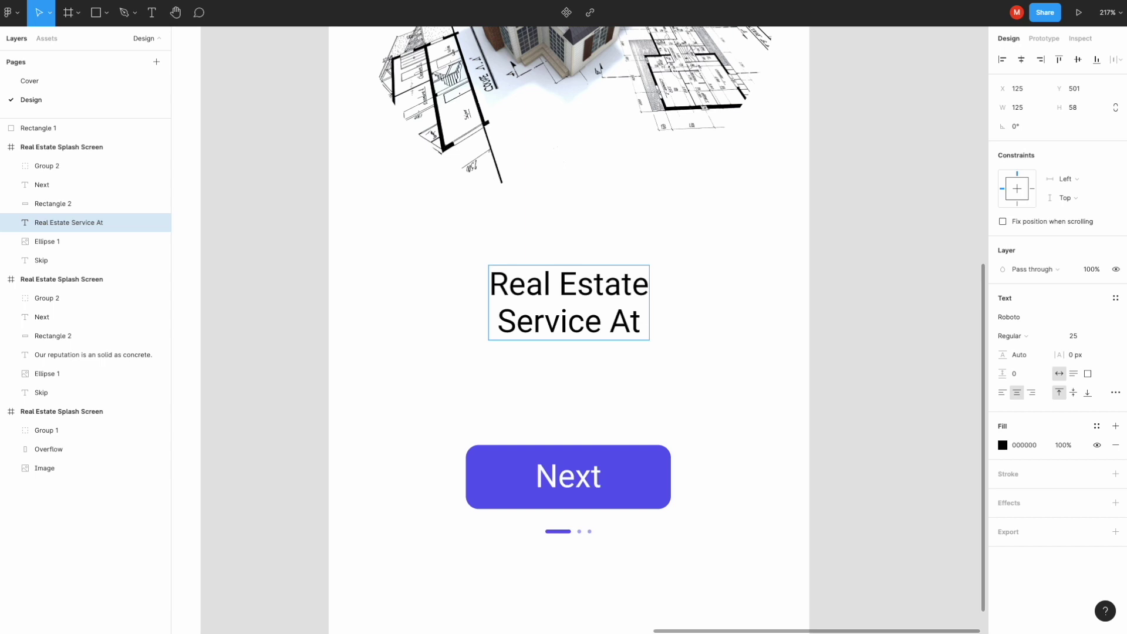
{"action": "type", "text": " Their Peak."}
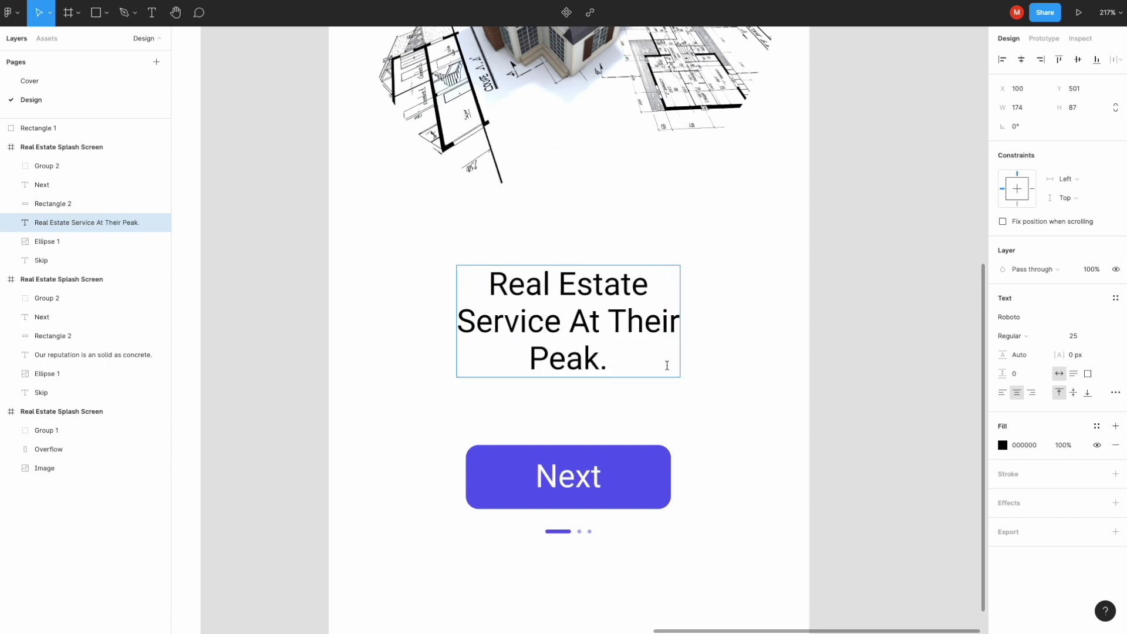
{"action": "key", "text": "Escape"}
{"action": "scroll", "coordinate": [586, 543], "scroll_direction": "up", "scroll_amount": 5}
{"action": "scroll", "coordinate": [586, 543], "scroll_direction": "up", "scroll_amount": 3}
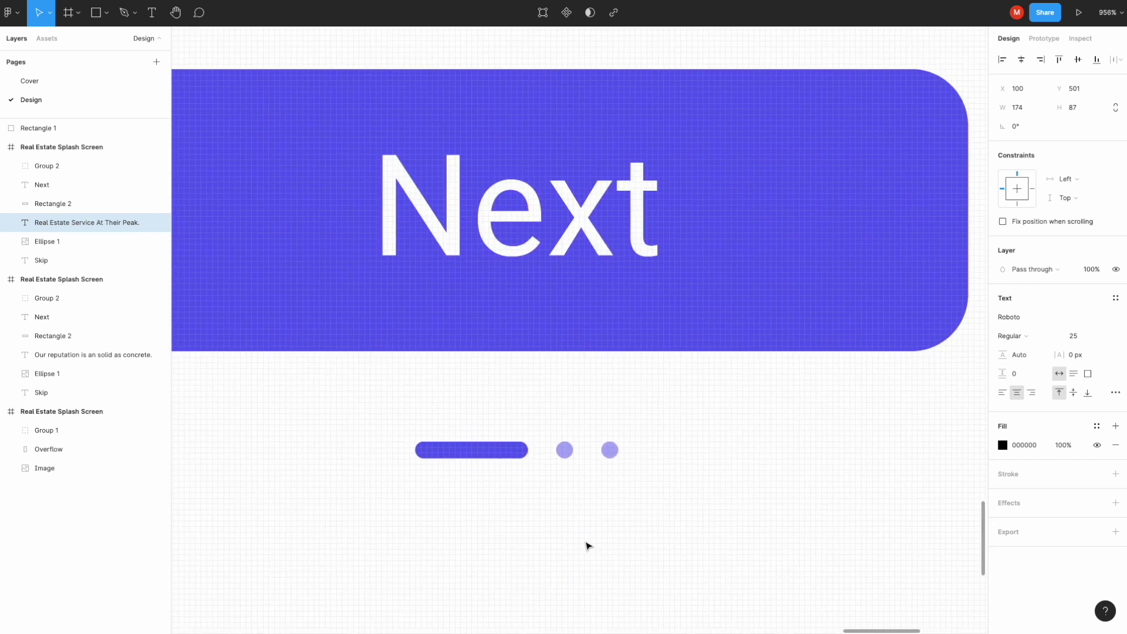
Rearrange the third screen's pager dots so the long bar sits centred between them
{"action": "left_click", "coordinate": [568, 454]}
{"action": "double_click", "coordinate": [567, 454]}
{"action": "left_click_drag", "start_coordinate": [565, 451], "coordinate": [394, 456]}
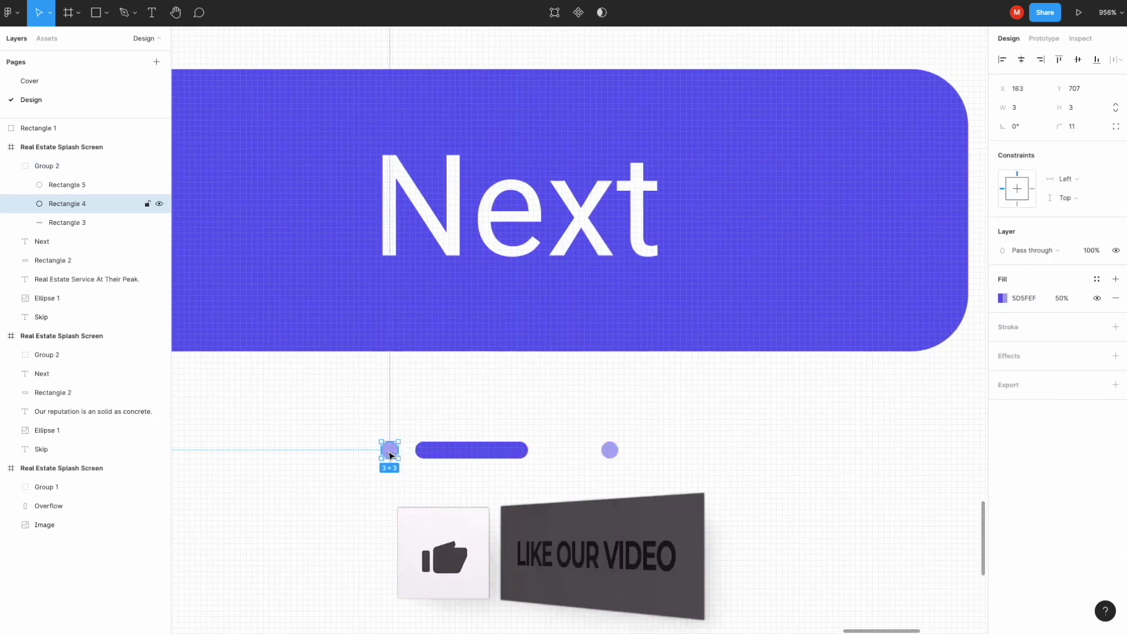
{"action": "left_click_drag", "start_coordinate": [605, 448], "coordinate": [559, 451]}
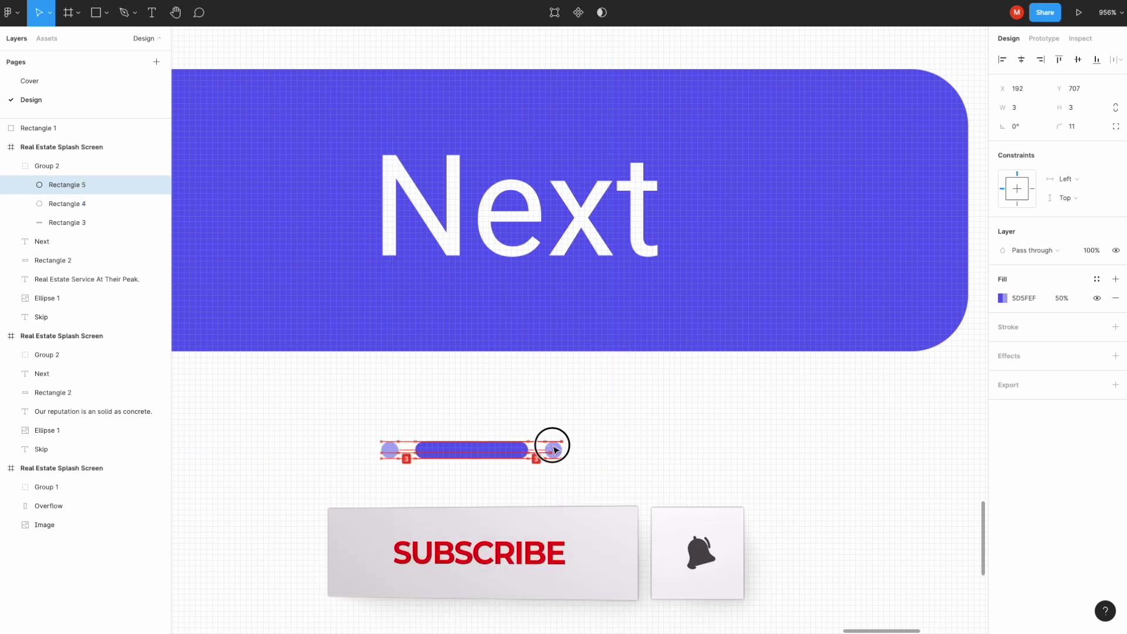
{"action": "left_click_drag", "start_coordinate": [393, 451], "coordinate": [387, 453]}
{"action": "left_click", "coordinate": [520, 476]}
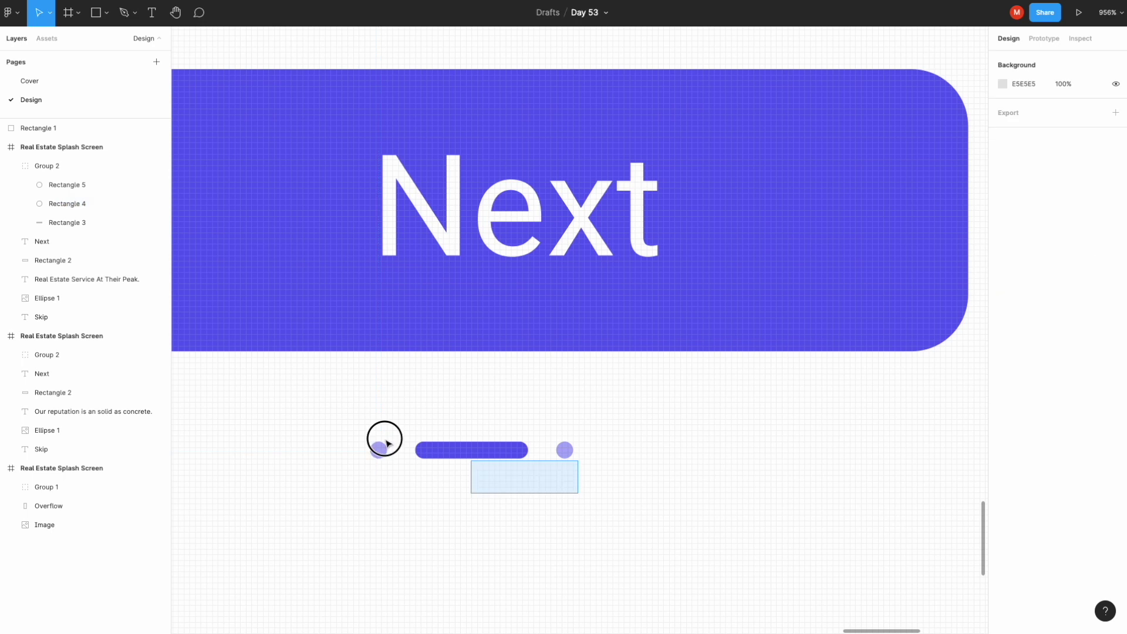
{"action": "left_click", "coordinate": [478, 457]}
{"action": "scroll", "coordinate": [468, 458], "scroll_direction": "down", "scroll_amount": 5, "text": "ctrl"}
{"action": "left_click_drag", "start_coordinate": [485, 462], "coordinate": [508, 461]}
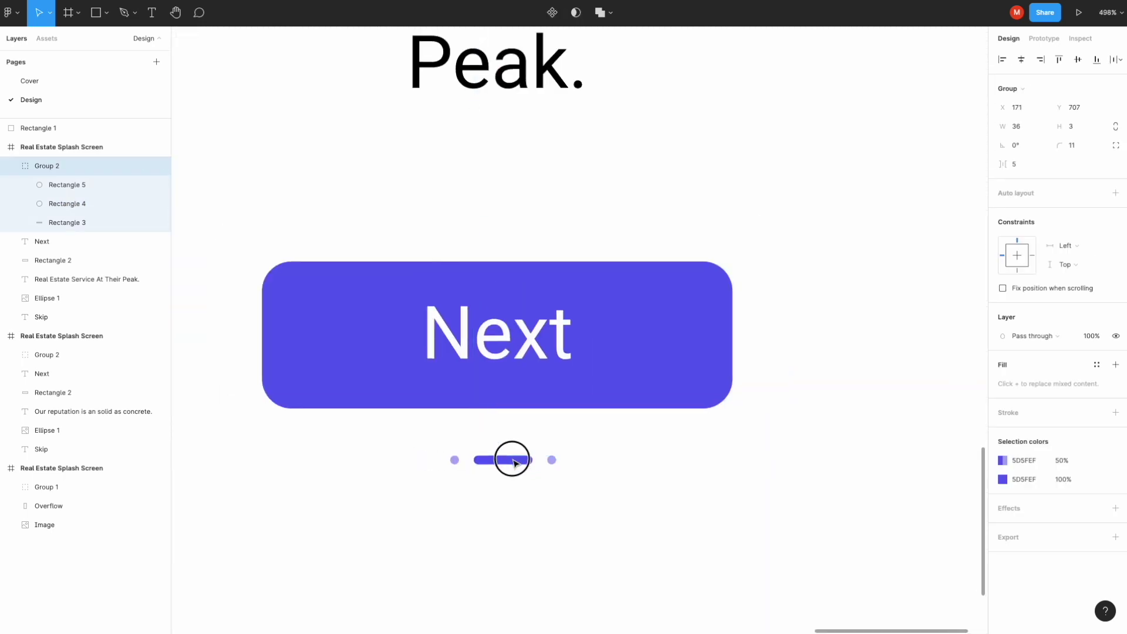
{"action": "left_click", "coordinate": [548, 493]}
Start replacing the image fill of the third screen's circular house photo
{"action": "scroll", "coordinate": [562, 387], "scroll_direction": "down", "scroll_amount": 5}
{"action": "scroll", "coordinate": [559, 385], "scroll_direction": "down", "scroll_amount": 2, "text": "ctrl"}
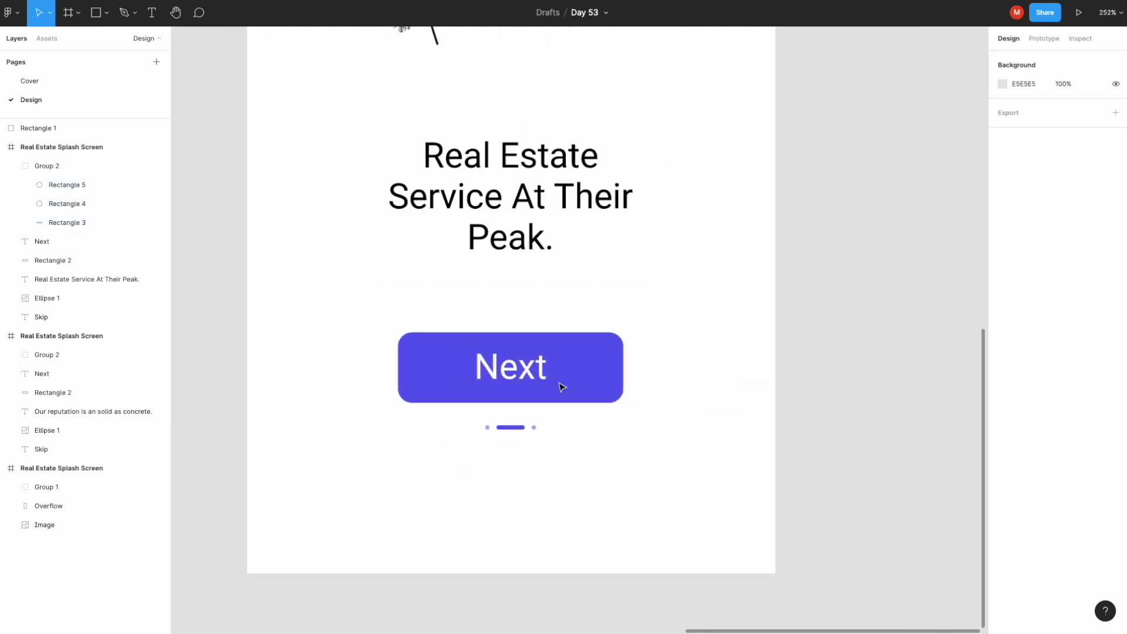
{"action": "scroll", "coordinate": [558, 385], "scroll_direction": "down", "scroll_amount": 3, "text": "ctrl"}
{"action": "scroll", "coordinate": [561, 384], "scroll_direction": "down", "scroll_amount": 5, "text": "ctrl"}
{"action": "left_click", "coordinate": [514, 241]}
{"action": "left_click", "coordinate": [1003, 317]}
{"action": "left_click", "coordinate": [918, 403]}
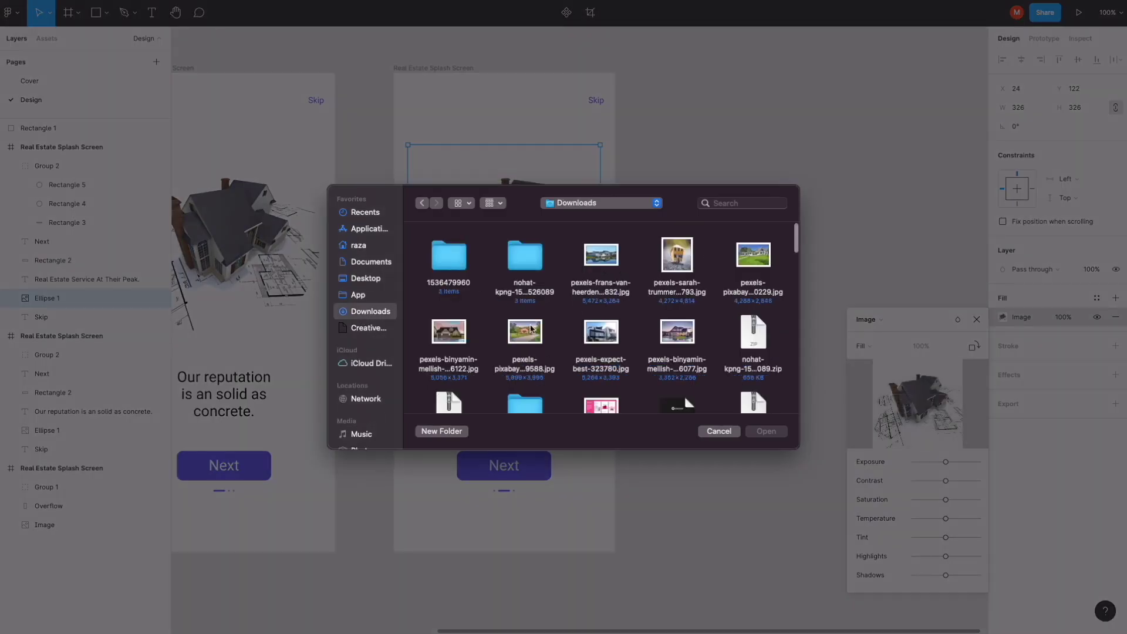
Fill the third screen's circle with the sunset house photo
{"action": "double_click", "coordinate": [681, 338]}
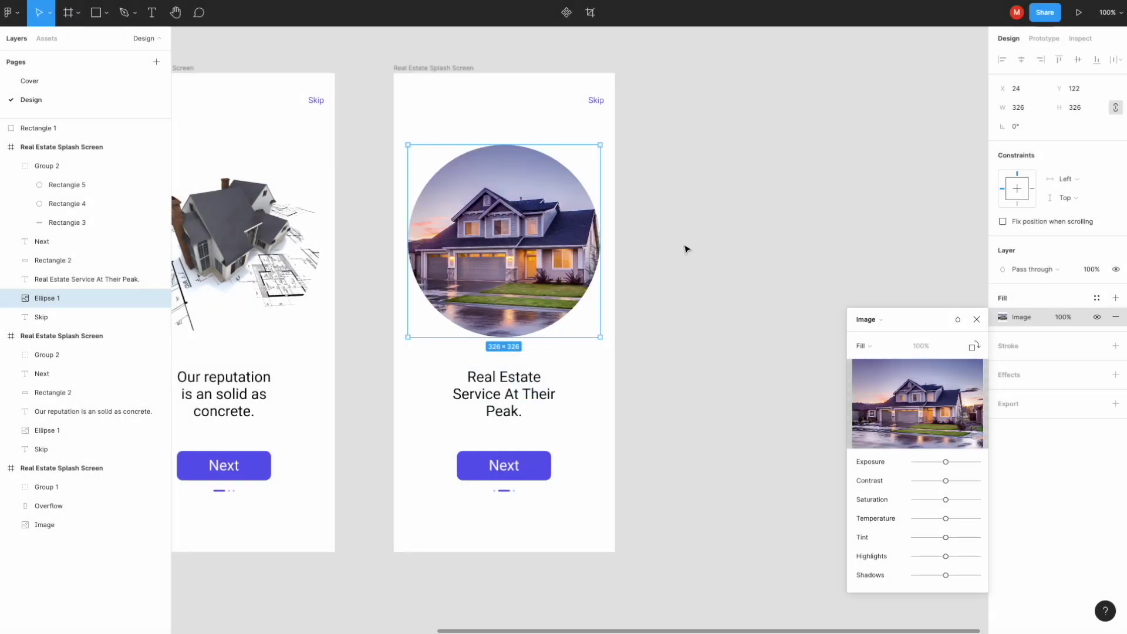
{"action": "left_click", "coordinate": [821, 234]}
{"action": "scroll", "coordinate": [822, 235], "scroll_direction": "down", "scroll_amount": 4, "text": "ctrl"}
{"action": "scroll", "coordinate": [823, 237], "scroll_direction": "right", "scroll_amount": 3}
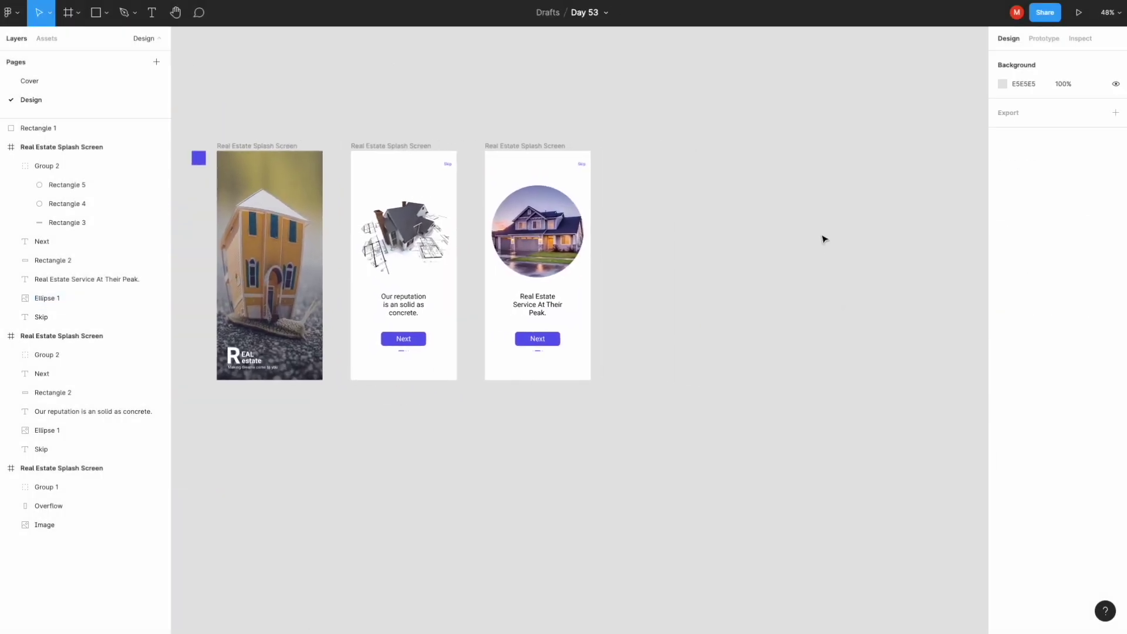
{"action": "scroll", "coordinate": [824, 239], "scroll_direction": "right", "scroll_amount": 3}
{"action": "scroll", "coordinate": [824, 239], "scroll_direction": "right", "scroll_amount": 1}
{"action": "scroll", "coordinate": [824, 239], "scroll_direction": "right", "scroll_amount": 3}
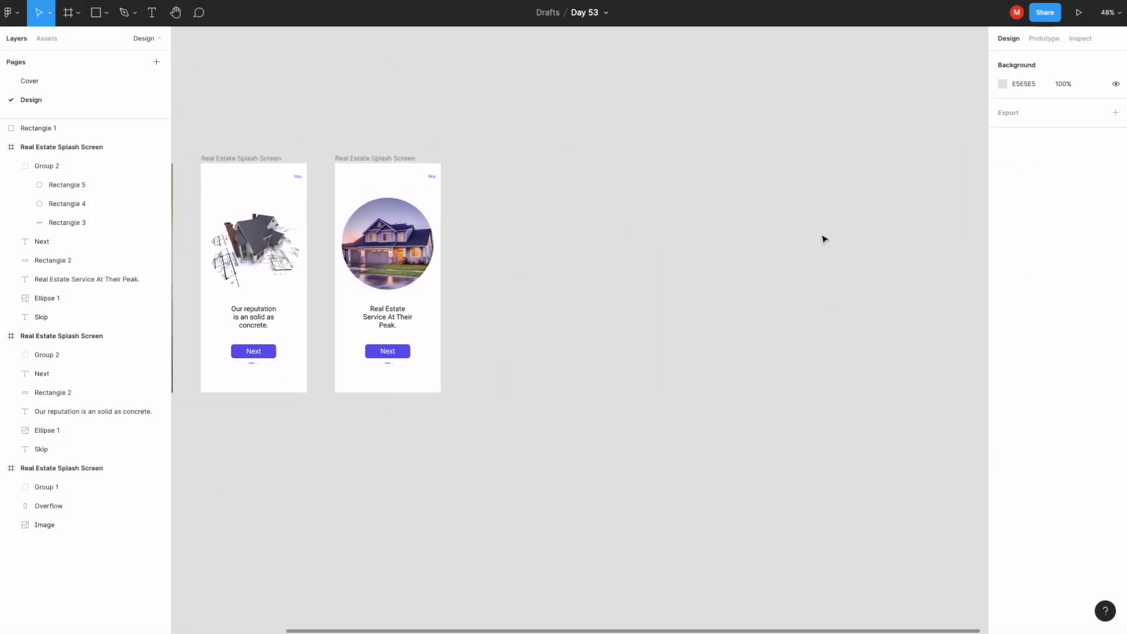
Duplicate the third screen as a new frame placed to its right
{"action": "left_click", "coordinate": [360, 157]}
{"action": "left_click_drag", "start_coordinate": [362, 159], "coordinate": [487, 167], "text": "alt"}
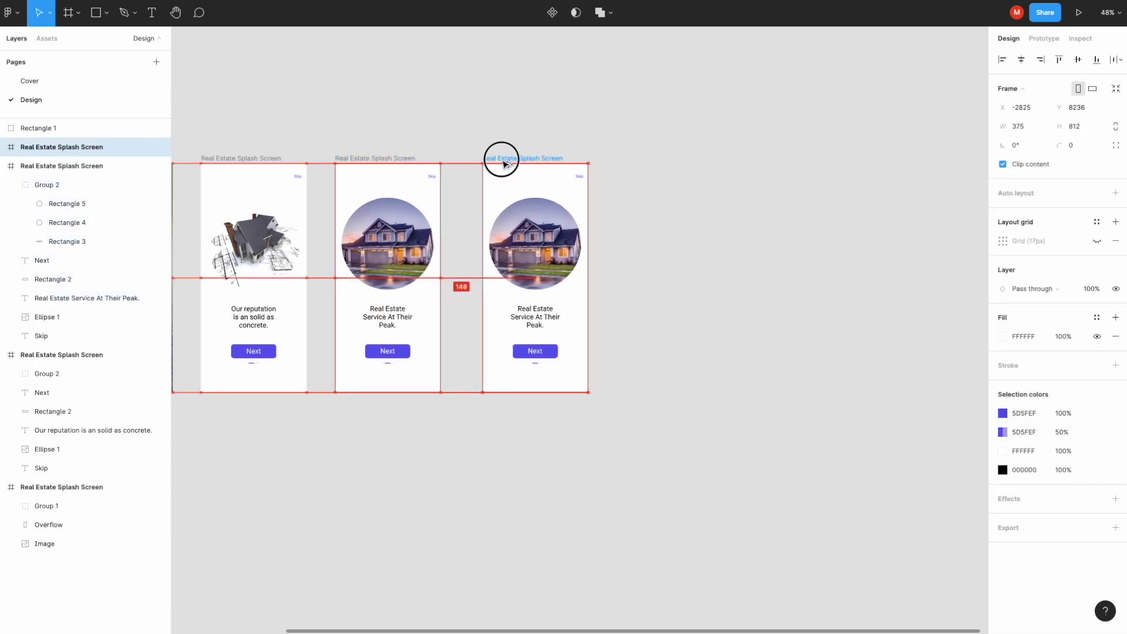
{"action": "left_click_drag", "start_coordinate": [488, 168], "coordinate": [491, 165]}
{"action": "left_click", "coordinate": [388, 244]}
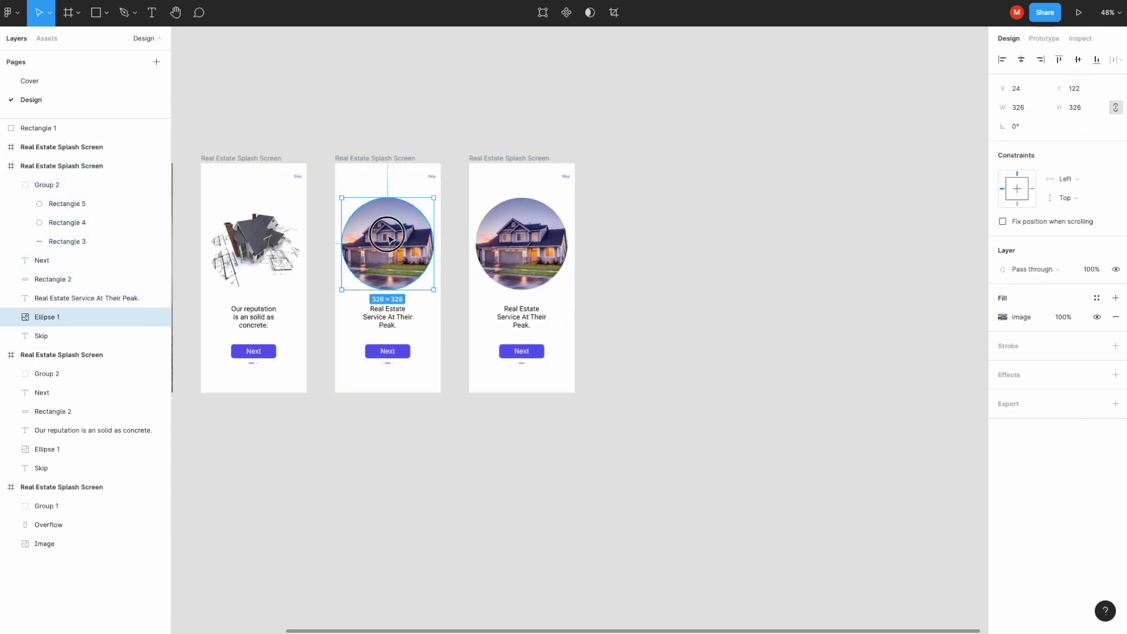
Raise the sunset photo's Exposure and Contrast in its Image fill settings
{"action": "left_click", "coordinate": [1002, 318]}
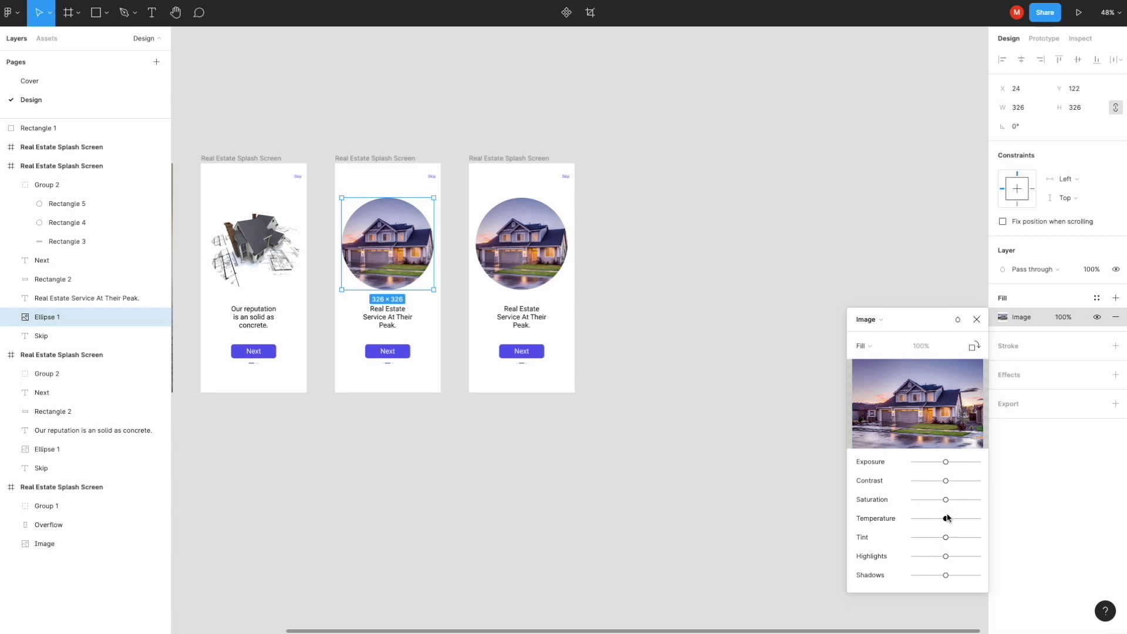
{"action": "left_click_drag", "start_coordinate": [945, 463], "coordinate": [954, 463]}
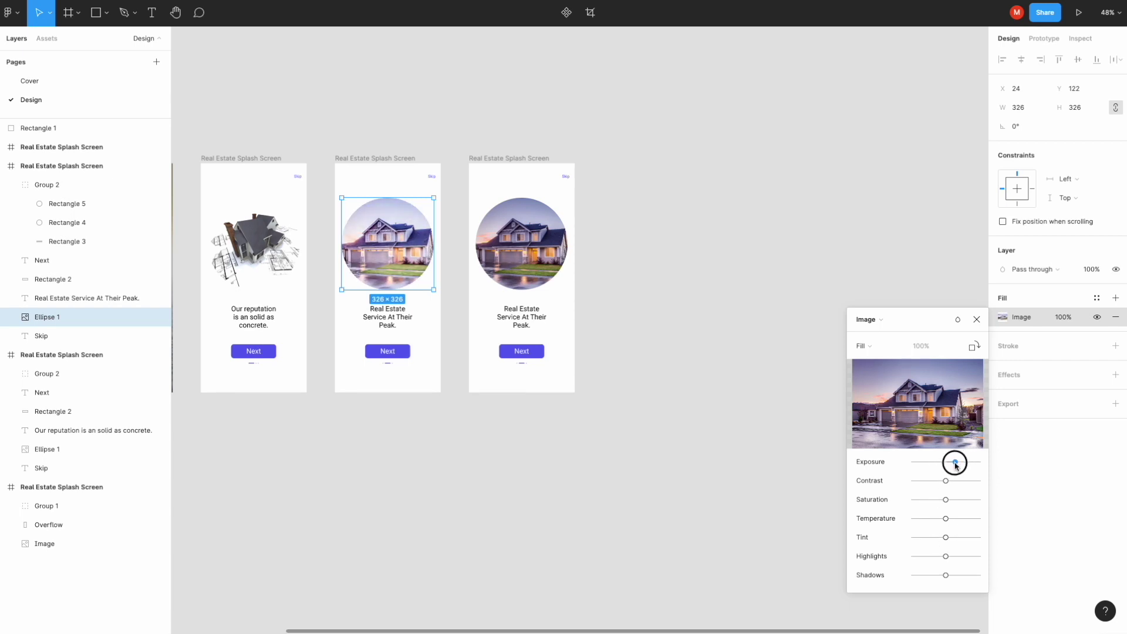
{"action": "left_click_drag", "start_coordinate": [946, 483], "coordinate": [956, 480]}
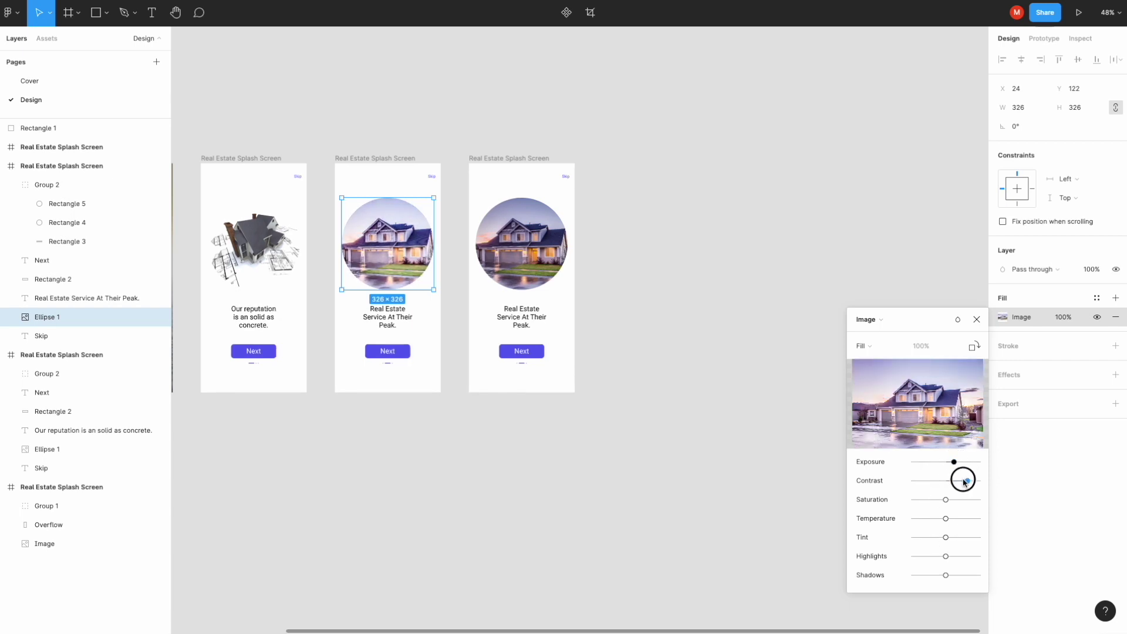
{"action": "scroll", "coordinate": [510, 280], "scroll_direction": "up", "scroll_amount": 5}
{"action": "left_click", "coordinate": [691, 244]}
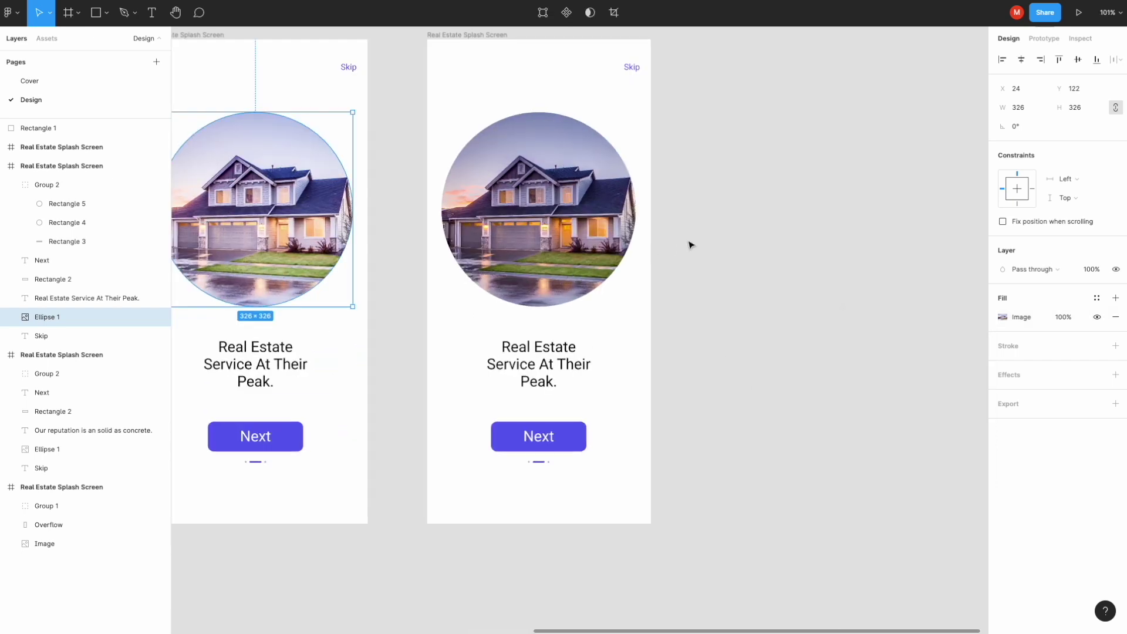
{"action": "scroll", "coordinate": [691, 244], "scroll_direction": "down", "scroll_amount": 4}
{"action": "scroll", "coordinate": [691, 245], "scroll_direction": "down", "scroll_amount": 1}
{"action": "scroll", "coordinate": [690, 245], "scroll_direction": "right", "scroll_amount": 1}
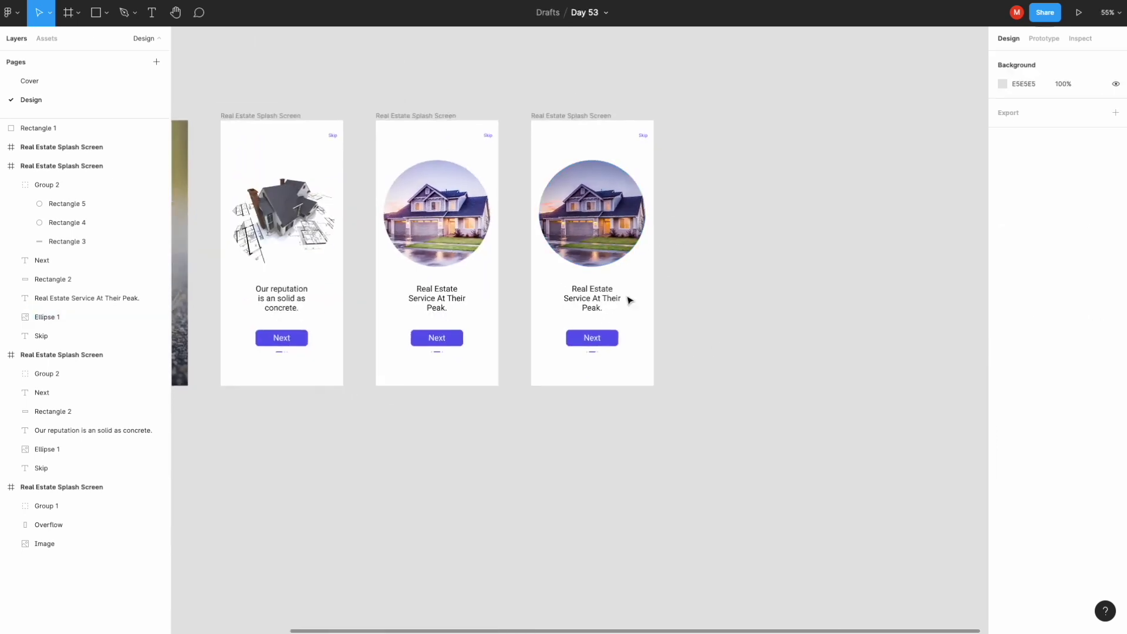
Change the fourth screen's caption to "A Premier Real Estate Professional."
{"action": "double_click", "coordinate": [593, 298]}
{"action": "key", "text": "ctrl+a"}
{"action": "type", "text": "A"}
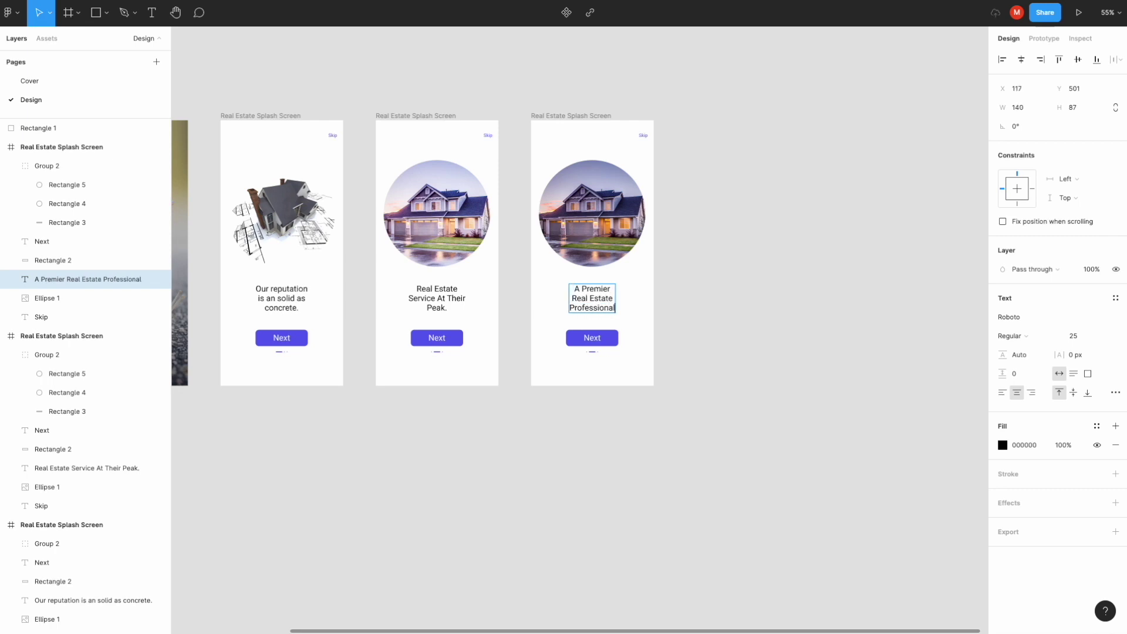
{"action": "scroll", "coordinate": [615, 363], "scroll_direction": "up", "scroll_amount": 5}
{"action": "scroll", "coordinate": [597, 360], "scroll_direction": "up", "scroll_amount": 2}
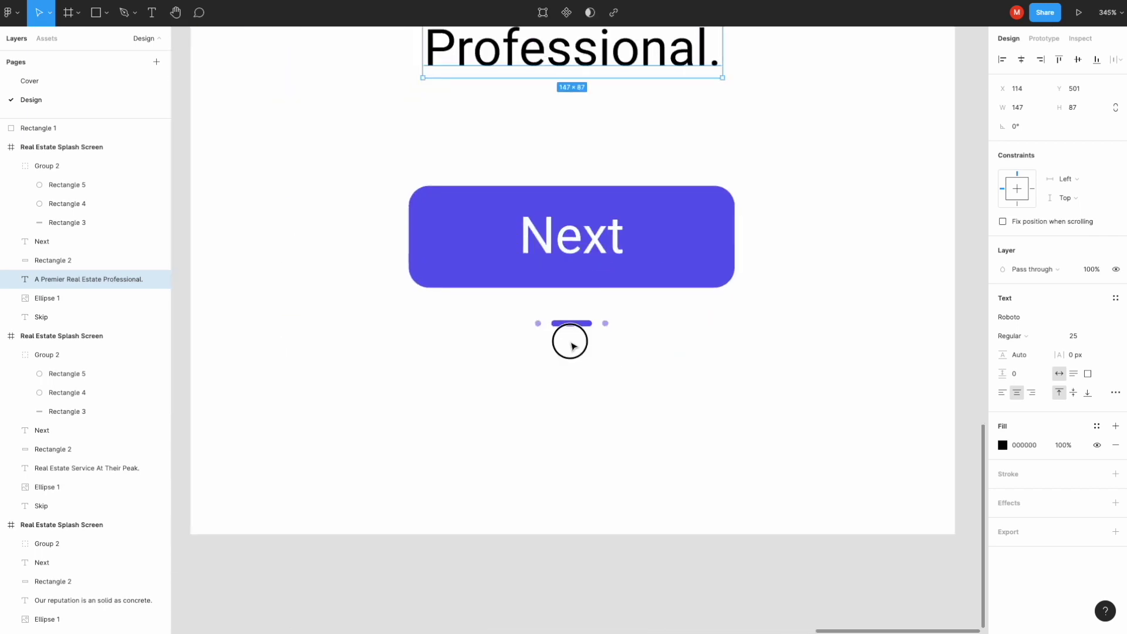
{"action": "scroll", "coordinate": [599, 337], "scroll_direction": "up", "scroll_amount": 3}
Move the fourth screen's right pager dot left so the bar sits after both dots
{"action": "left_click", "coordinate": [611, 315]}
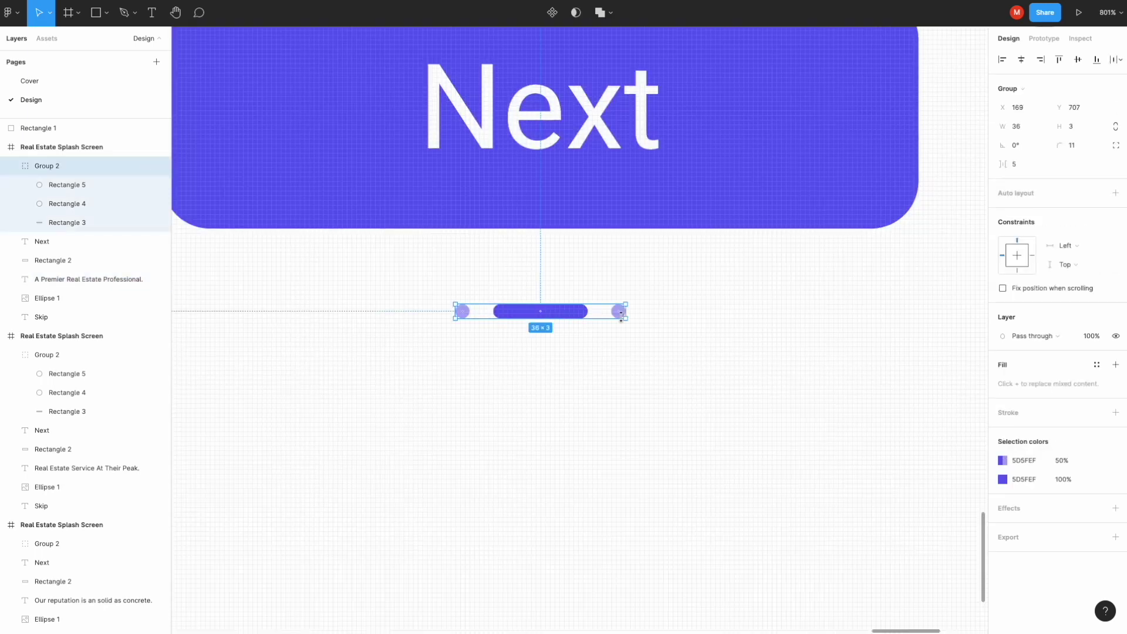
{"action": "left_click", "coordinate": [617, 311]}
{"action": "mouse_move", "coordinate": [618, 313]}
{"action": "left_mouse_down"}
{"action": "mouse_move", "coordinate": [505, 315]}
{"action": "mouse_move", "coordinate": [589, 314]}
{"action": "left_mouse_up"}
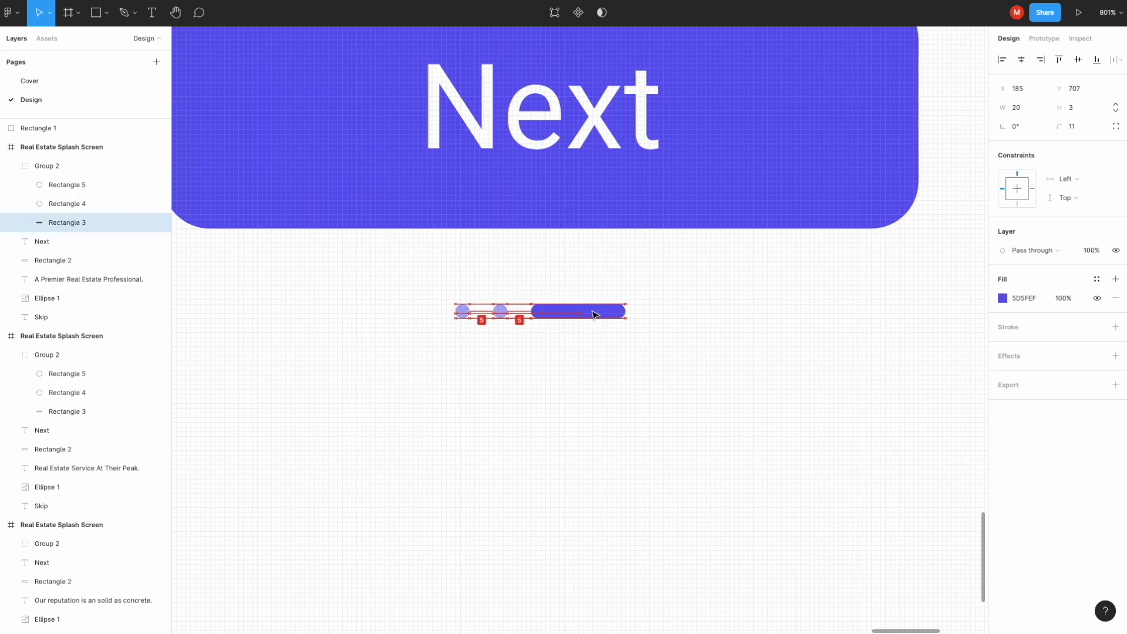
{"action": "left_click", "coordinate": [609, 350]}
{"action": "scroll", "coordinate": [609, 349], "scroll_direction": "down", "scroll_amount": 10}
{"action": "scroll", "coordinate": [609, 350], "scroll_direction": "up", "scroll_amount": 5}
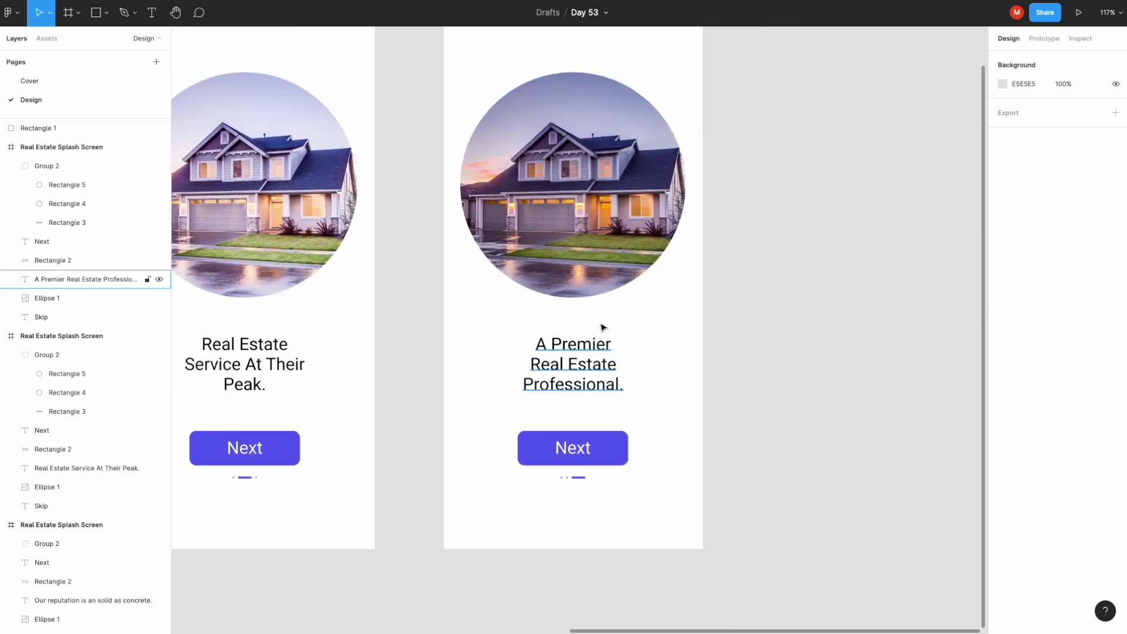
Replace the fourth screen's circle image with the modern building photo
{"action": "left_click", "coordinate": [557, 210]}
{"action": "left_click", "coordinate": [1003, 317]}
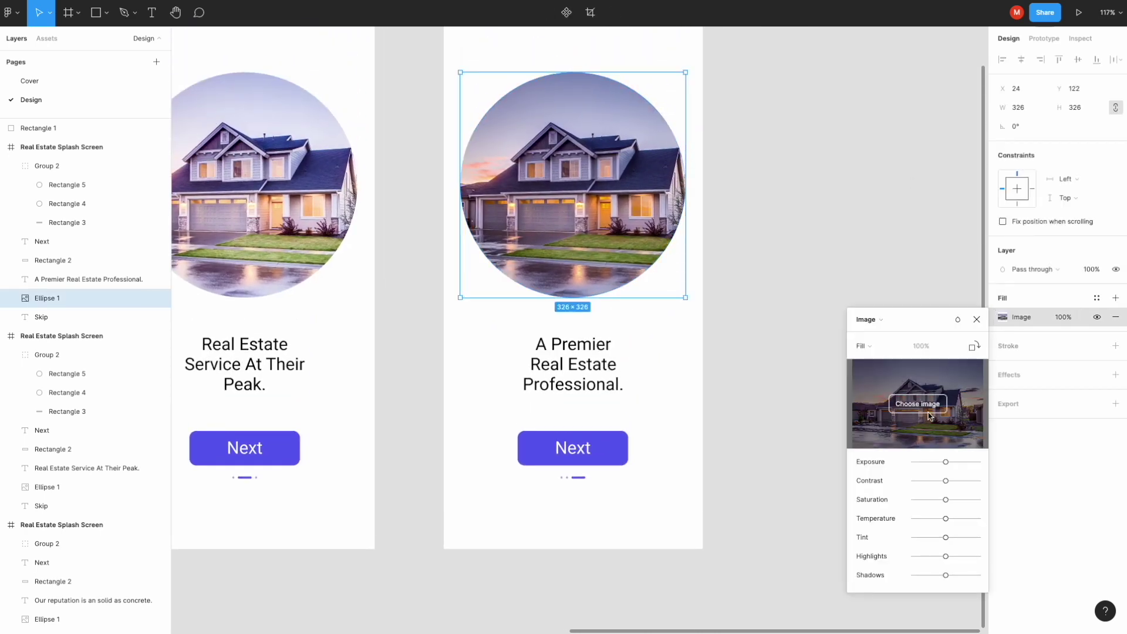
{"action": "left_click", "coordinate": [918, 404]}
{"action": "double_click", "coordinate": [611, 341]}
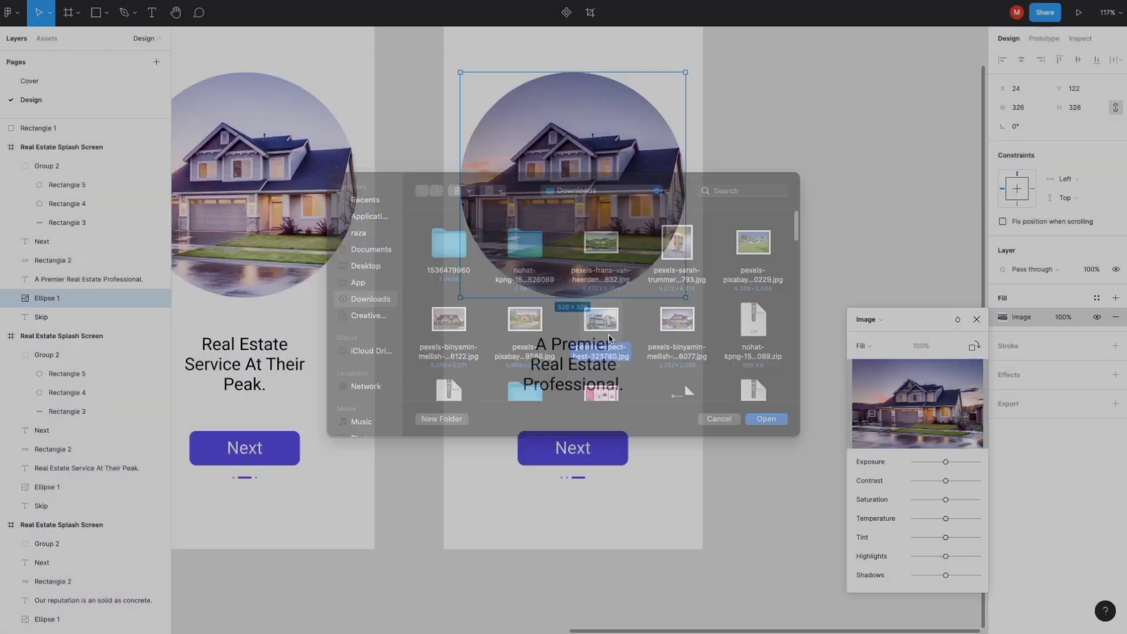
{"action": "left_click", "coordinate": [977, 319]}
{"action": "left_click", "coordinate": [1001, 317]}
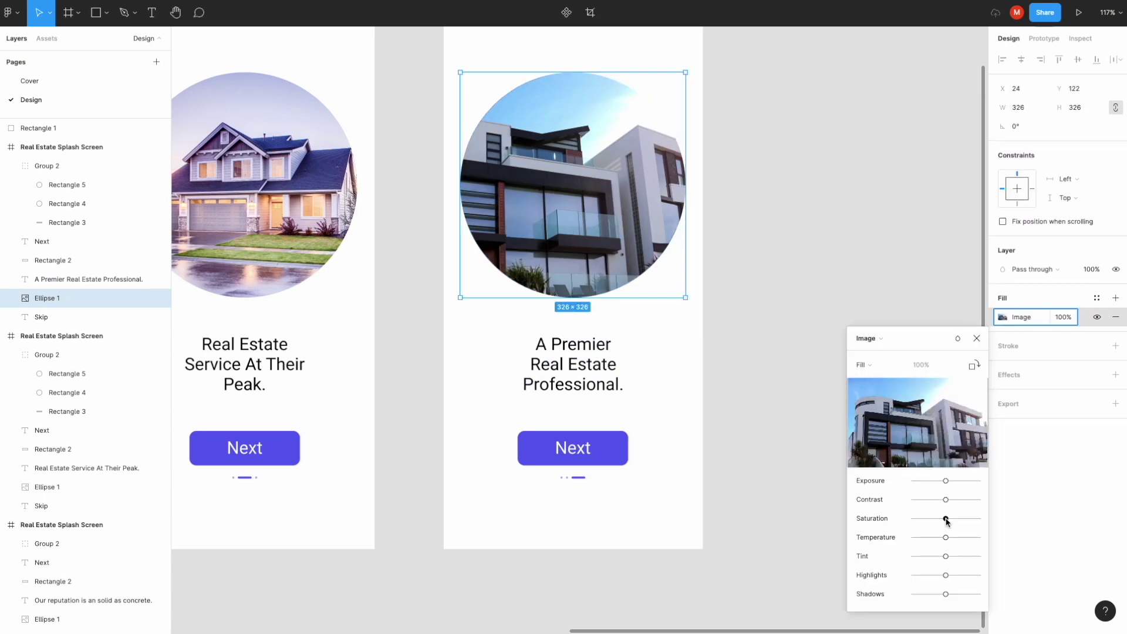
Lower the building photo's saturation and raise its exposure and contrast
{"action": "left_click_drag", "start_coordinate": [946, 519], "coordinate": [895, 522]}
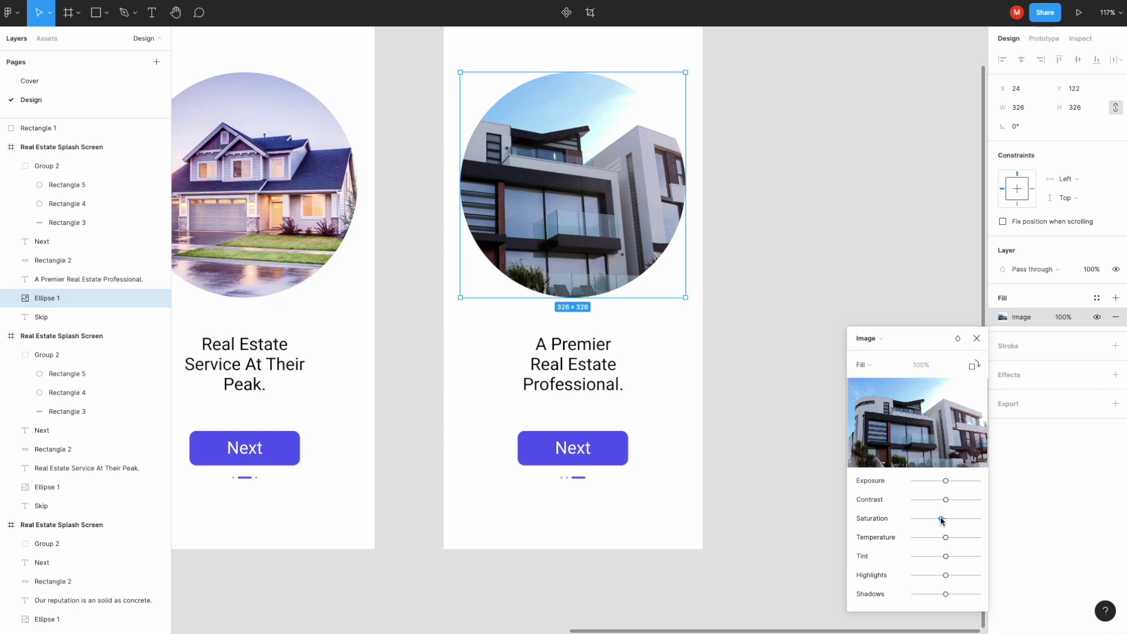
{"action": "left_click_drag", "start_coordinate": [947, 483], "coordinate": [964, 484]}
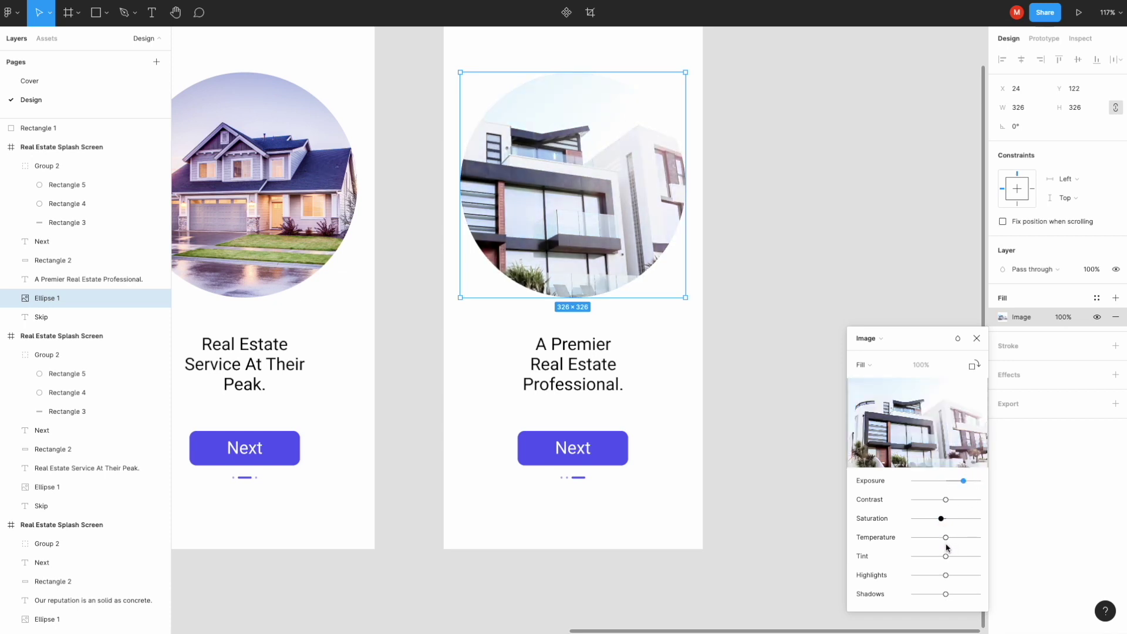
{"action": "mouse_move", "coordinate": [945, 500]}
{"action": "left_mouse_down"}
{"action": "mouse_move", "coordinate": [926, 499]}
{"action": "mouse_move", "coordinate": [978, 499]}
{"action": "left_mouse_up"}
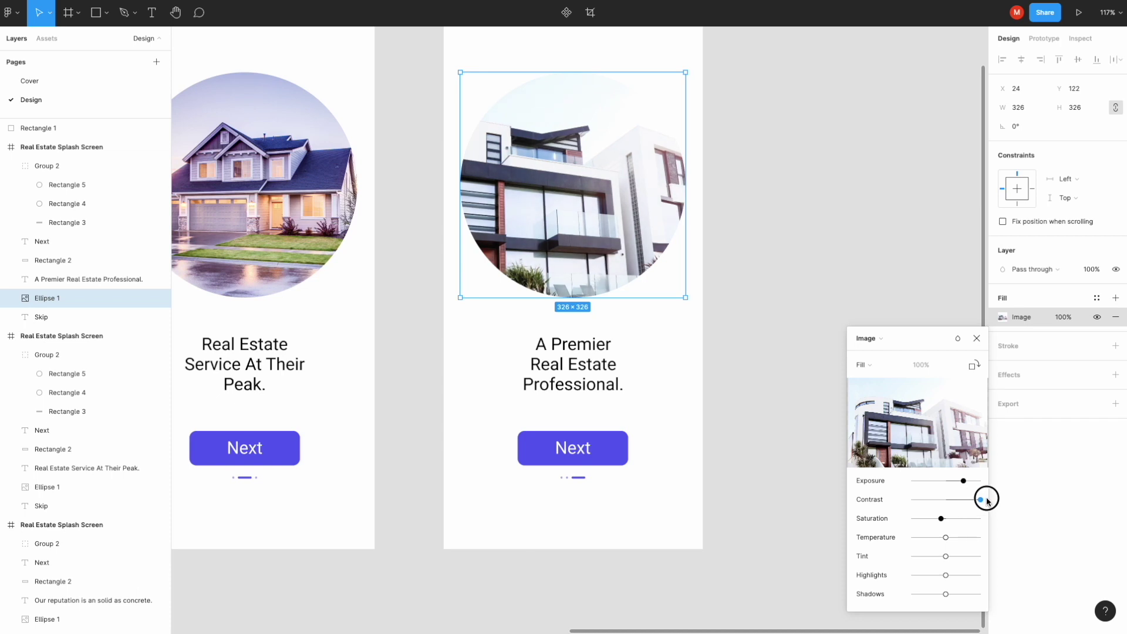
{"action": "left_click", "coordinate": [977, 338]}
{"action": "left_click", "coordinate": [873, 235]}
{"action": "scroll", "coordinate": [873, 235], "scroll_direction": "down", "scroll_amount": 5}
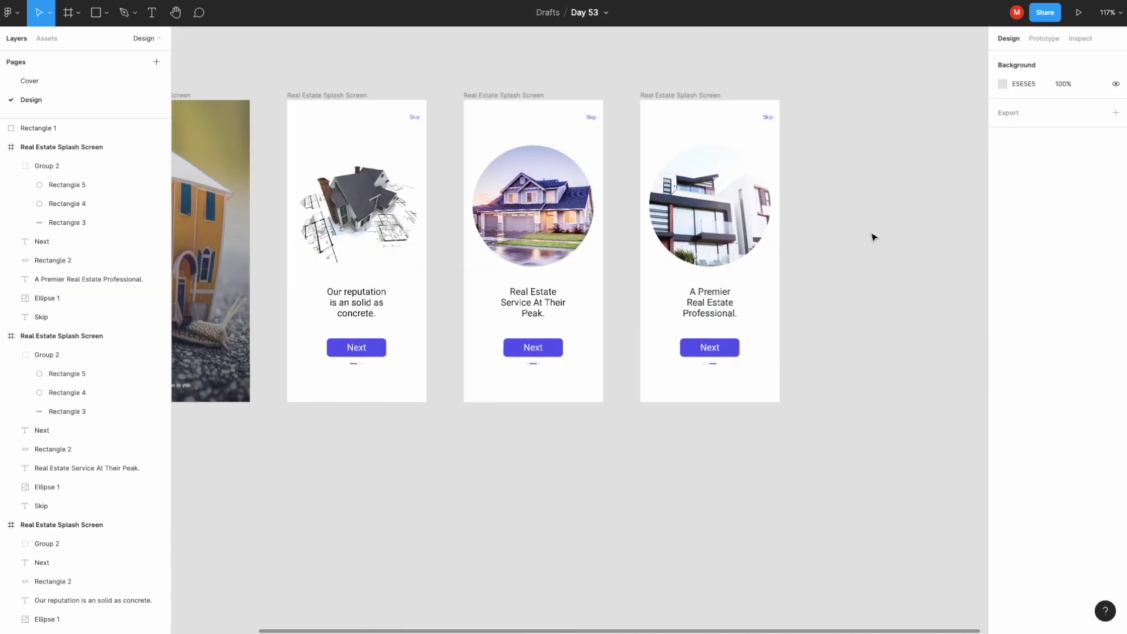
{"action": "scroll", "coordinate": [568, 220], "scroll_direction": "up", "scroll_amount": 10}
{"action": "left_click", "coordinate": [568, 221]}
{"action": "left_click", "coordinate": [1003, 317]}
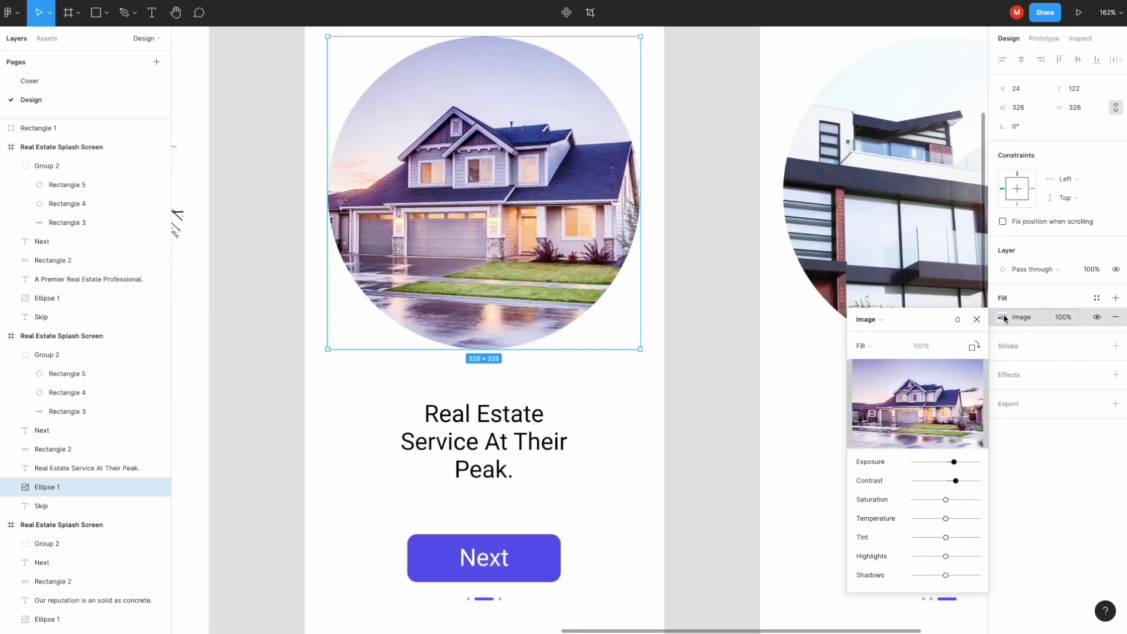
Brighten the house photo, soften its contrast, lift highlights, then zoom to all four screens
{"action": "left_click", "coordinate": [919, 404]}
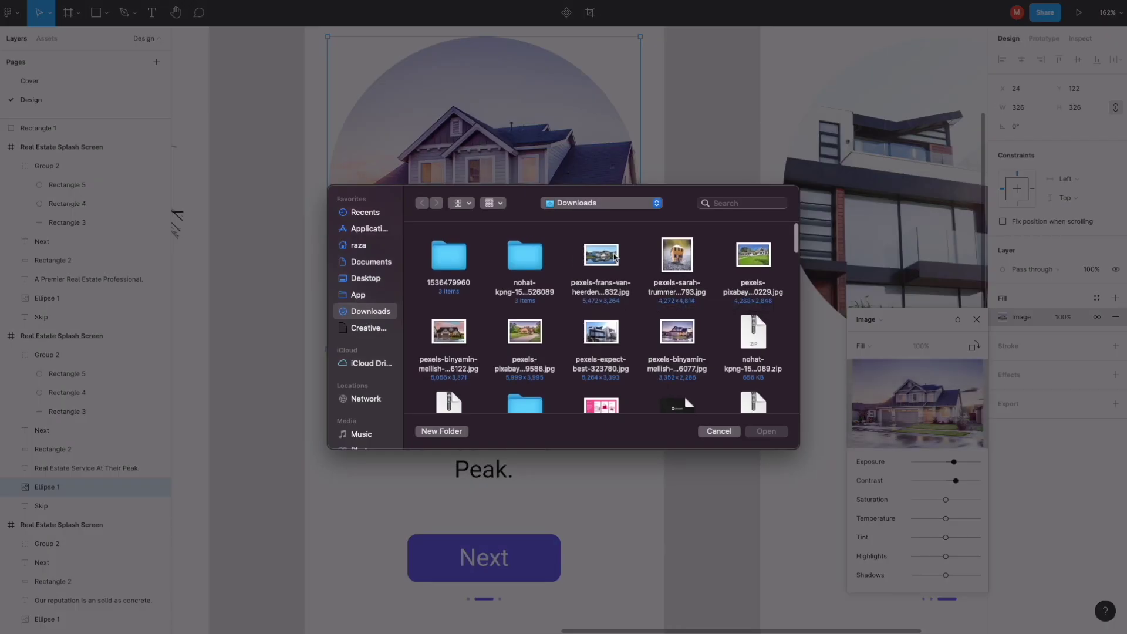
{"action": "left_click", "coordinate": [732, 435]}
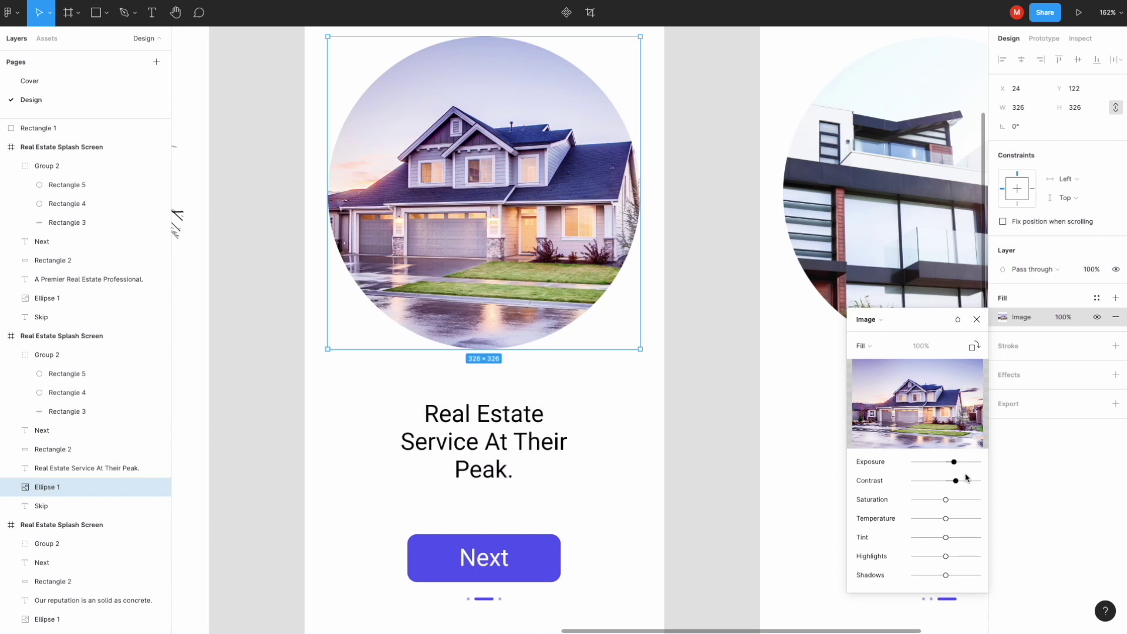
{"action": "mouse_move", "coordinate": [956, 481]}
{"action": "left_mouse_down"}
{"action": "mouse_move", "coordinate": [929, 480]}
{"action": "mouse_move", "coordinate": [961, 463]}
{"action": "mouse_move", "coordinate": [951, 482]}
{"action": "left_mouse_up"}
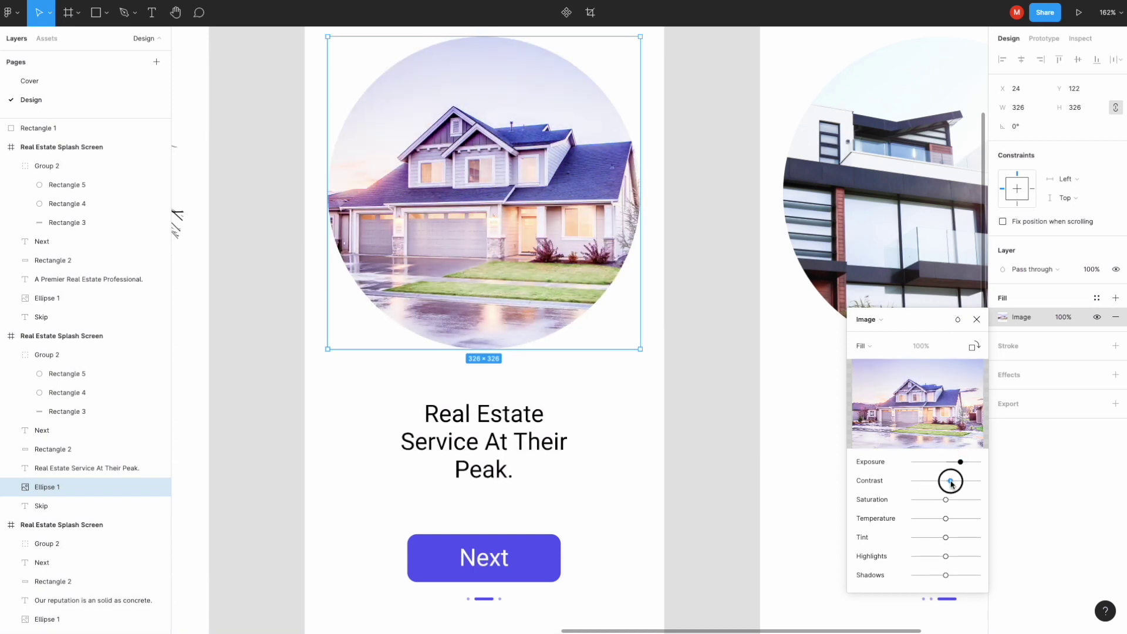
{"action": "mouse_move", "coordinate": [947, 556]}
{"action": "left_mouse_down"}
{"action": "mouse_move", "coordinate": [900, 560]}
{"action": "mouse_move", "coordinate": [999, 552]}
{"action": "mouse_move", "coordinate": [951, 556]}
{"action": "mouse_move", "coordinate": [999, 574]}
{"action": "mouse_move", "coordinate": [896, 583]}
{"action": "mouse_move", "coordinate": [960, 581]}
{"action": "left_mouse_up"}
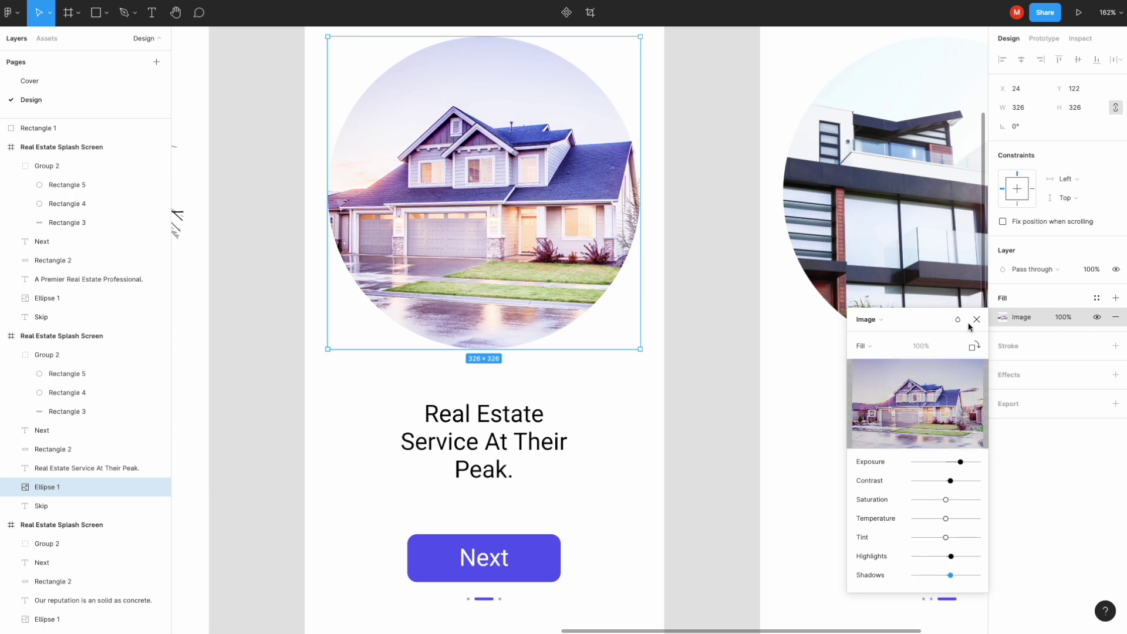
{"action": "key", "text": "Escape"}
{"action": "key", "text": "Escape"}
{"action": "key", "text": "shift+1"}
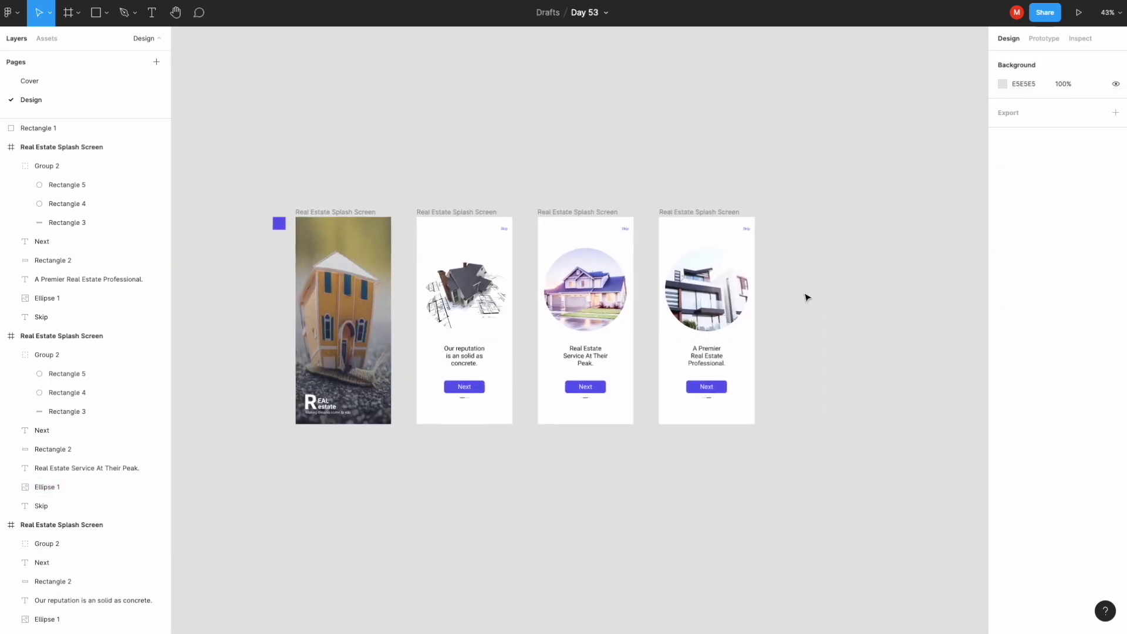
Change the last screen's button label to "Join"
{"action": "scroll", "coordinate": [807, 298], "scroll_direction": "up", "scroll_amount": 2}
{"action": "scroll", "coordinate": [807, 297], "scroll_direction": "up", "scroll_amount": 2}
{"action": "scroll", "coordinate": [808, 298], "scroll_direction": "up", "scroll_amount": 2}
{"action": "scroll", "coordinate": [807, 297], "scroll_direction": "up", "scroll_amount": 1}
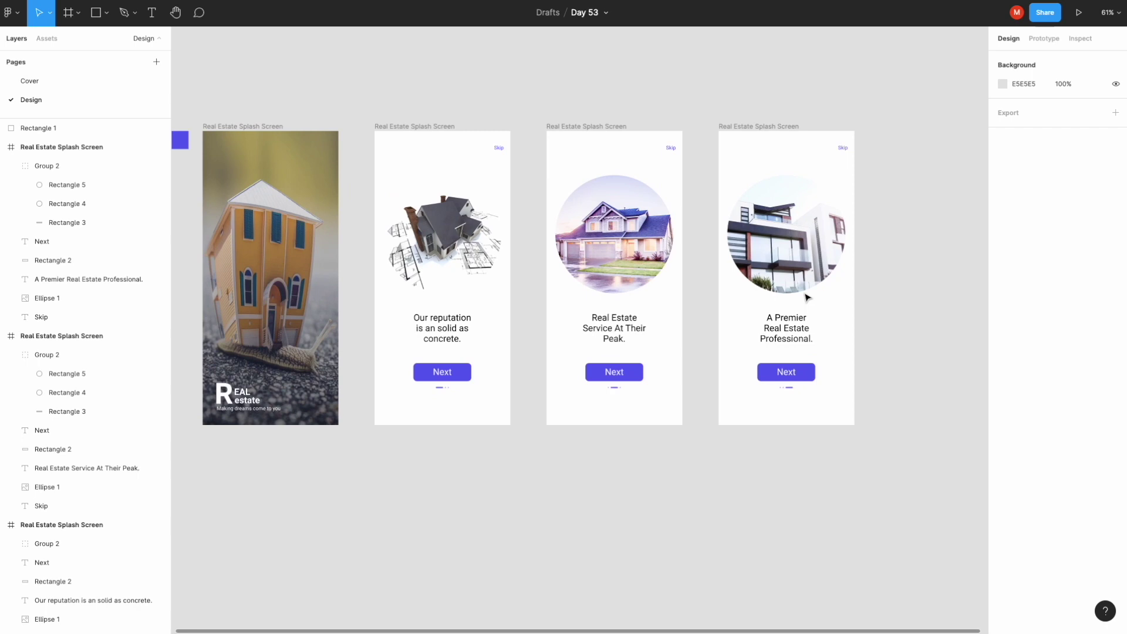
{"action": "left_click", "coordinate": [787, 372]}
{"action": "type", "text": "Join"}
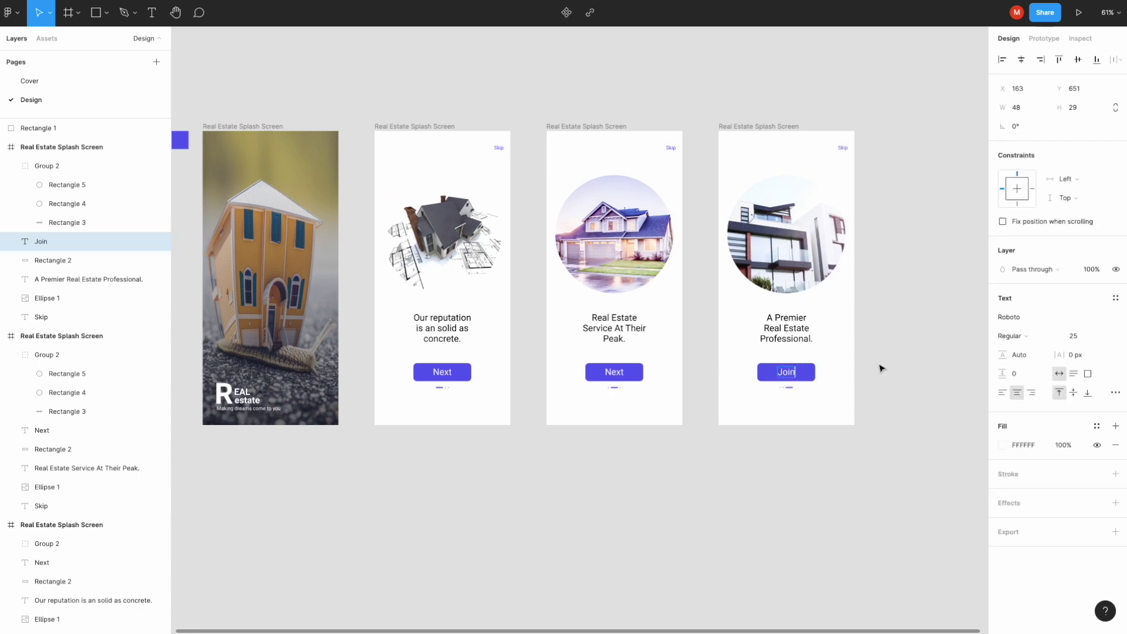
{"action": "key", "text": "Escape"}
Set all three button labels to font size 20
{"action": "scroll", "coordinate": [875, 382], "scroll_direction": "up", "scroll_amount": 5}
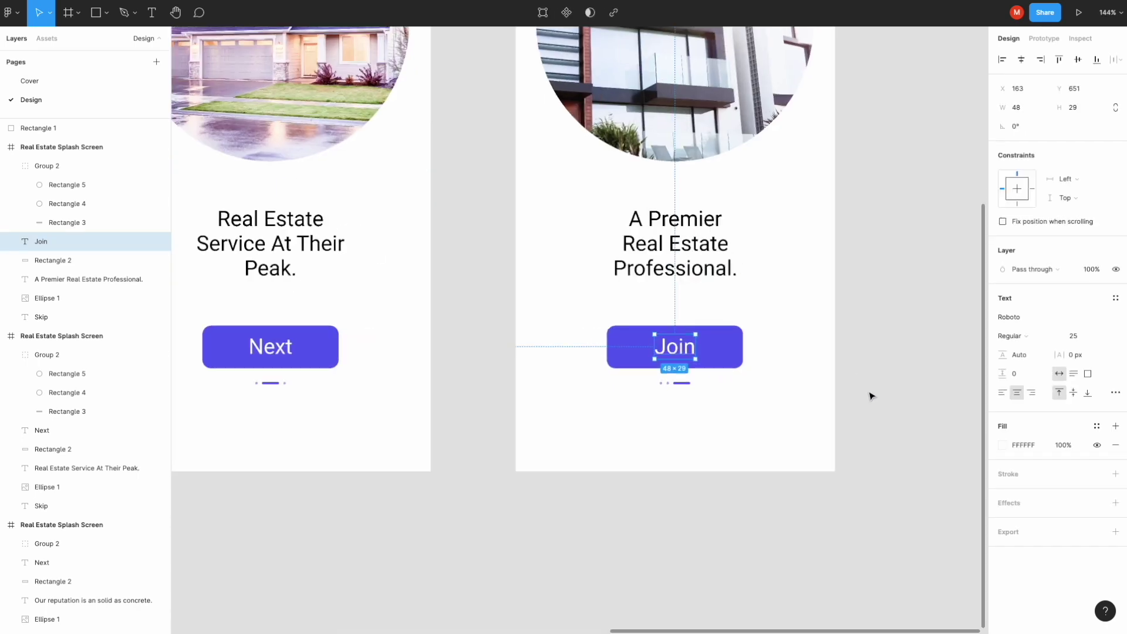
{"action": "scroll", "coordinate": [803, 393], "scroll_direction": "down", "scroll_amount": 5}
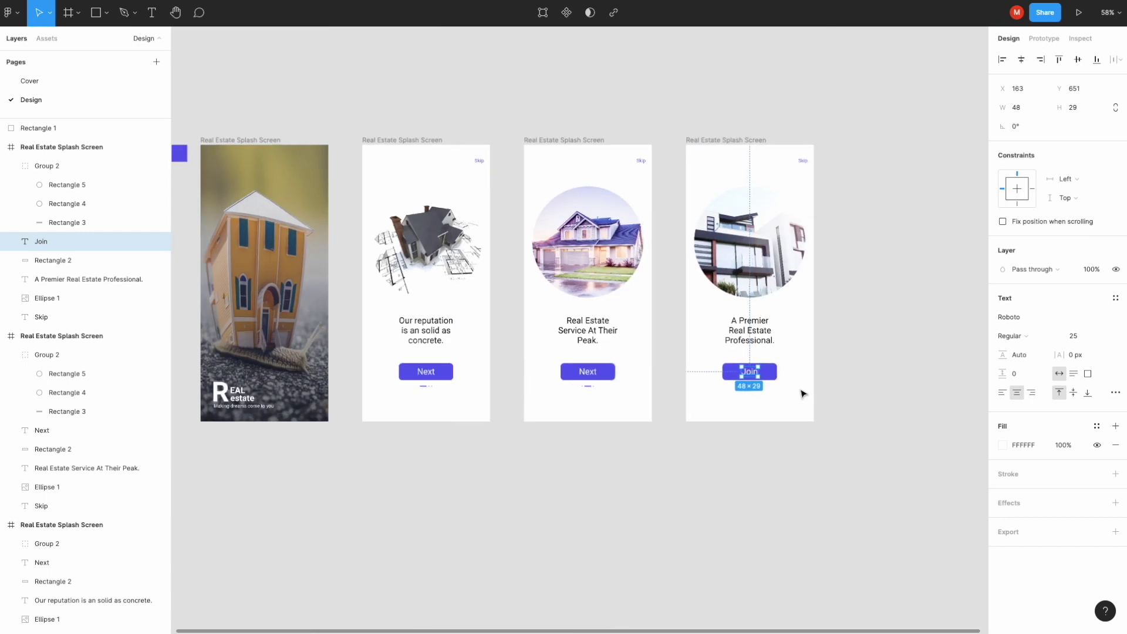
{"action": "left_click", "coordinate": [589, 376], "text": "shift"}
{"action": "left_click", "coordinate": [433, 380], "text": "shift"}
{"action": "left_click", "coordinate": [1075, 336]}
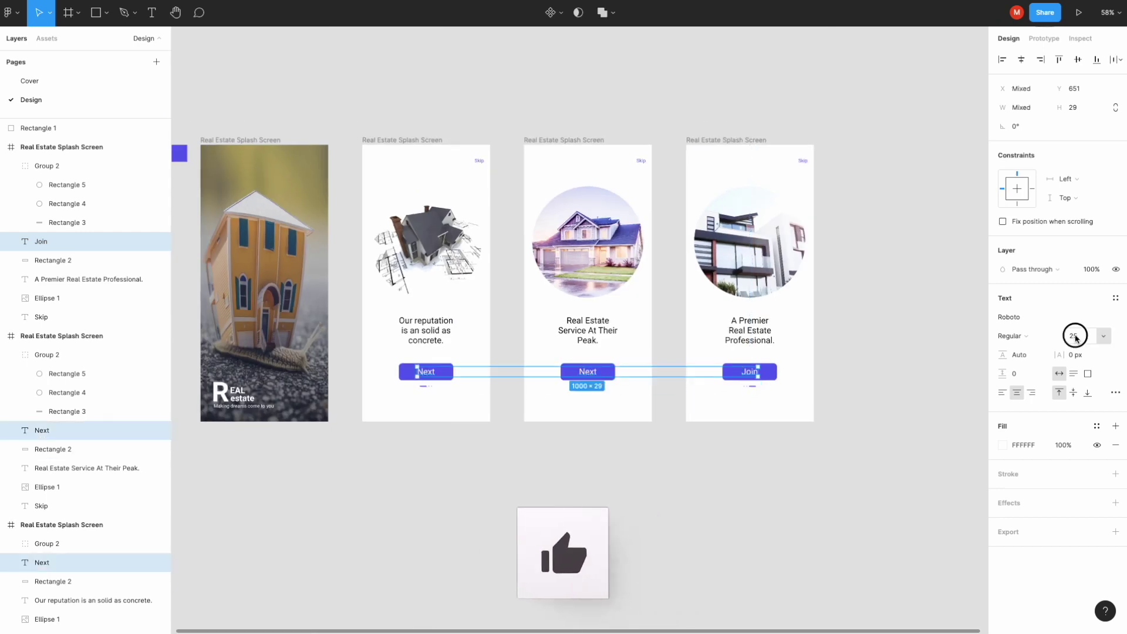
{"action": "type", "text": "20"}
{"action": "key", "text": "Return"}
Recentre the Next and Join labels within their buttons
{"action": "left_click", "coordinate": [426, 371]}
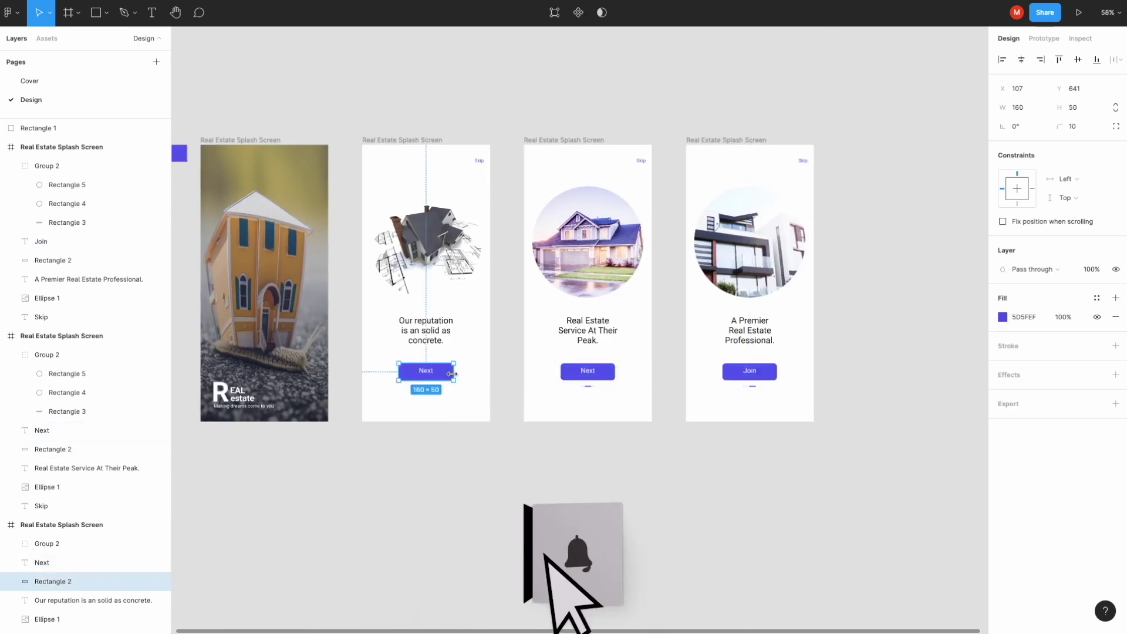
{"action": "scroll", "coordinate": [426, 371], "scroll_direction": "up", "scroll_amount": 6}
{"action": "left_click_drag", "start_coordinate": [364, 370], "coordinate": [364, 373]}
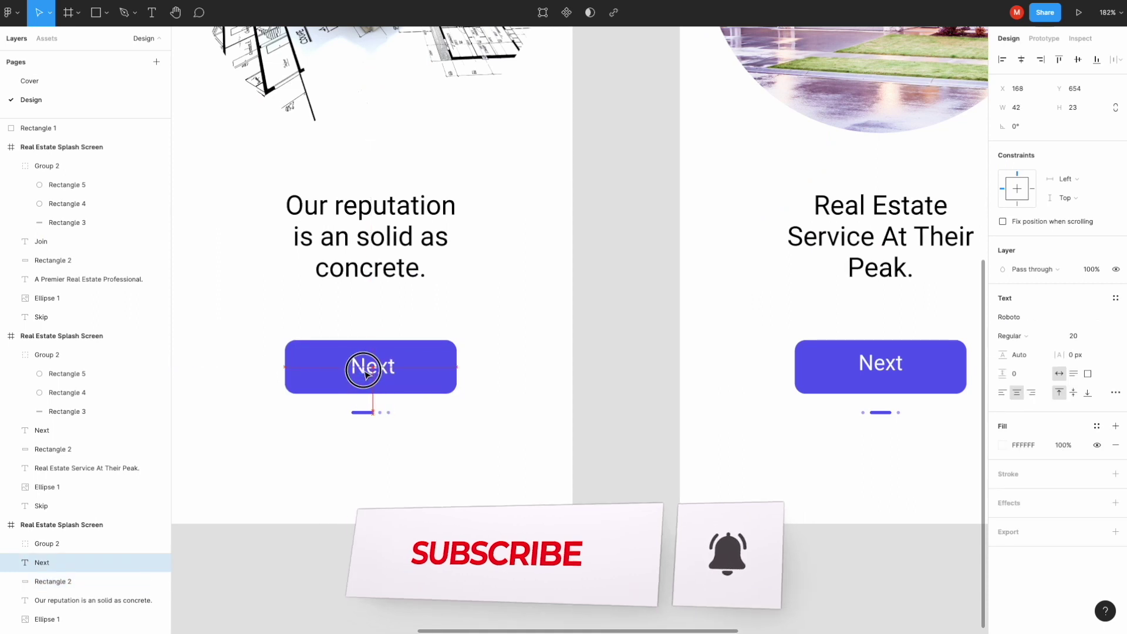
{"action": "left_click", "coordinate": [880, 366]}
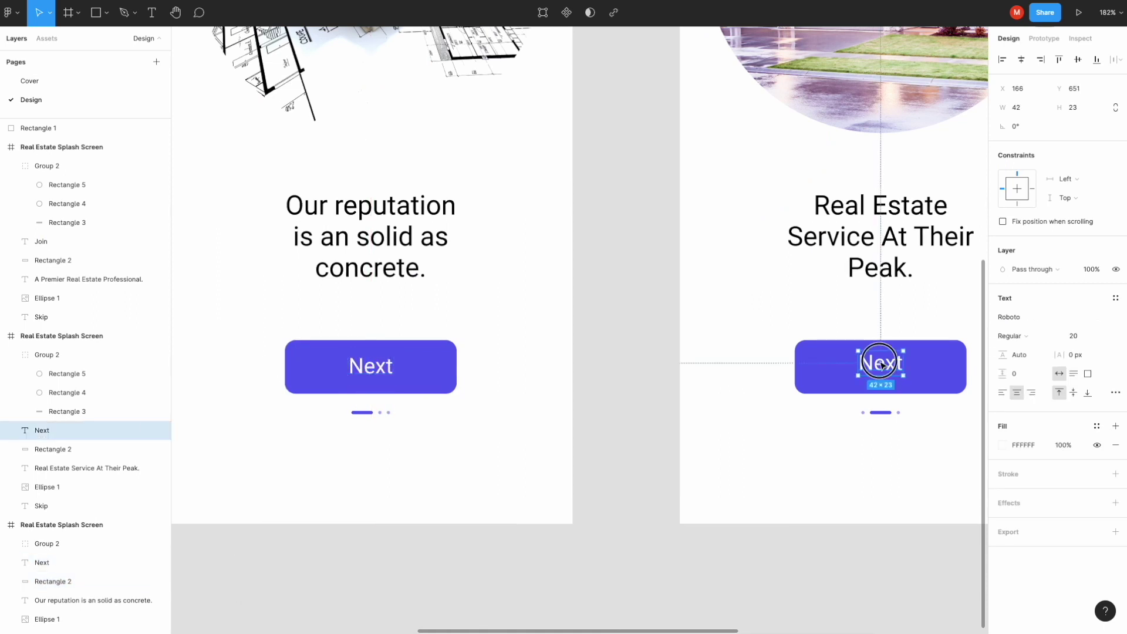
{"action": "scroll", "coordinate": [898, 374], "scroll_direction": "right", "scroll_amount": 10}
{"action": "left_click", "coordinate": [833, 358]}
{"action": "left_click_drag", "start_coordinate": [833, 359], "coordinate": [838, 363]}
{"action": "left_click", "coordinate": [857, 463]}
{"action": "scroll", "coordinate": [858, 462], "scroll_direction": "down", "scroll_amount": 5}
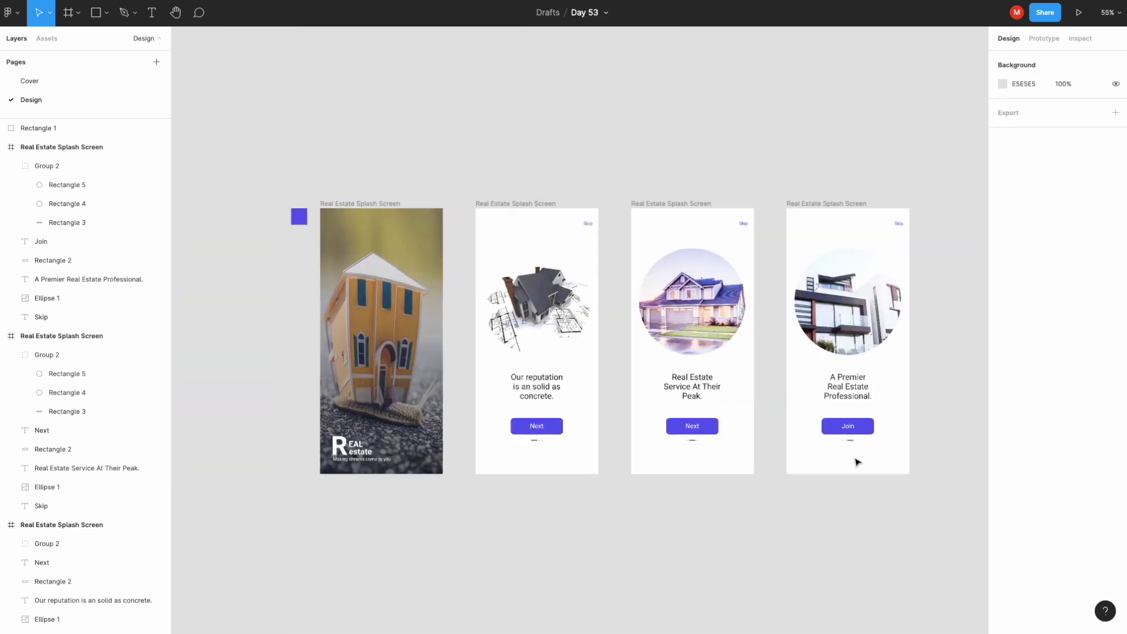
{"action": "scroll", "coordinate": [857, 463], "scroll_direction": "up", "scroll_amount": 2}
{"action": "scroll", "coordinate": [857, 462], "scroll_direction": "left", "scroll_amount": 2}
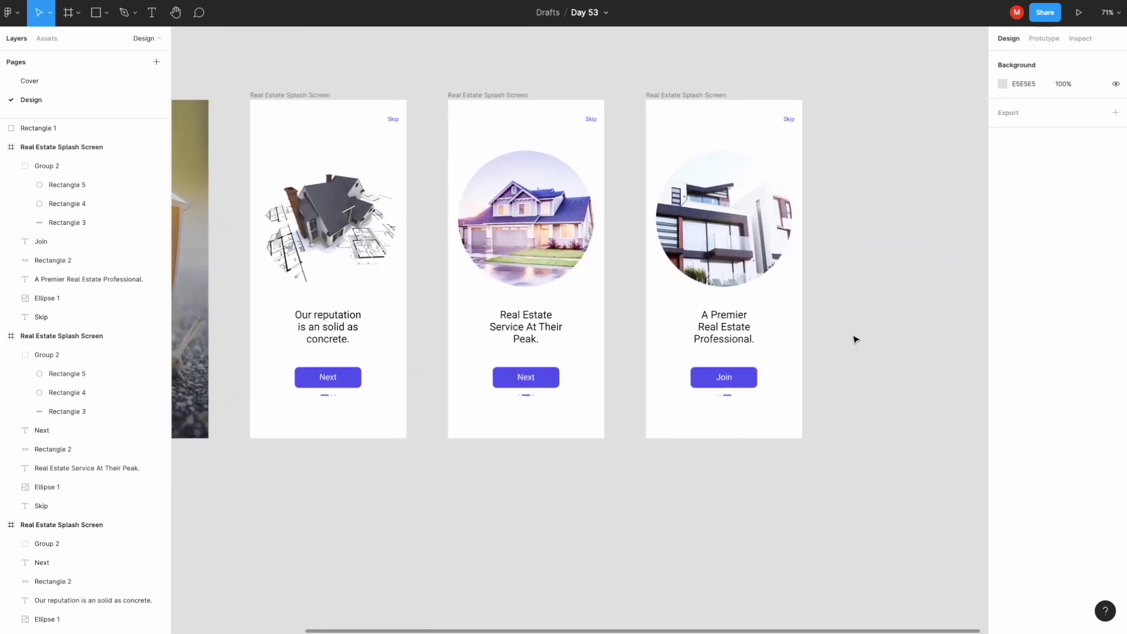
{"action": "scroll", "coordinate": [855, 339], "scroll_direction": "down", "scroll_amount": 2}
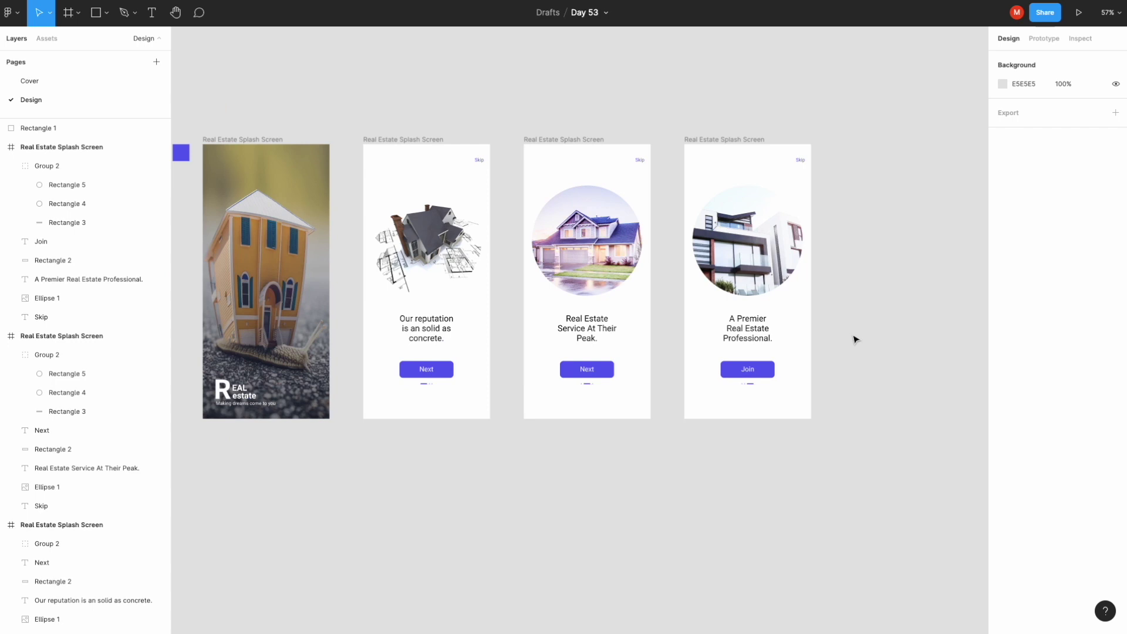
{"action": "scroll", "coordinate": [855, 340], "scroll_direction": "left", "scroll_amount": 3}
{"action": "scroll", "coordinate": [855, 339], "scroll_direction": "left", "scroll_amount": 2}
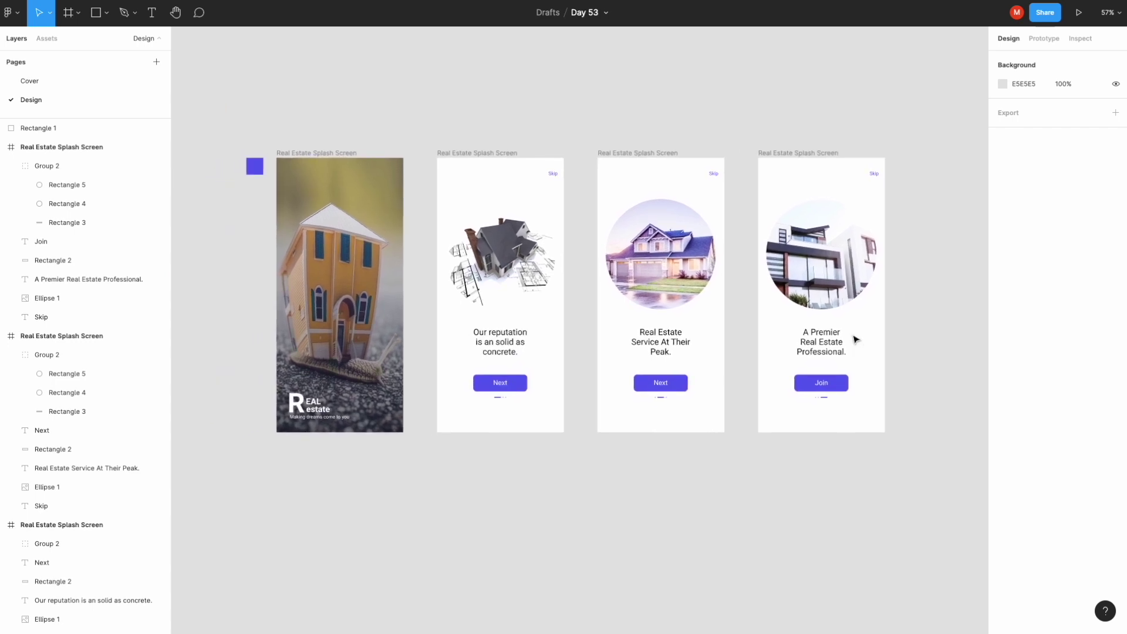